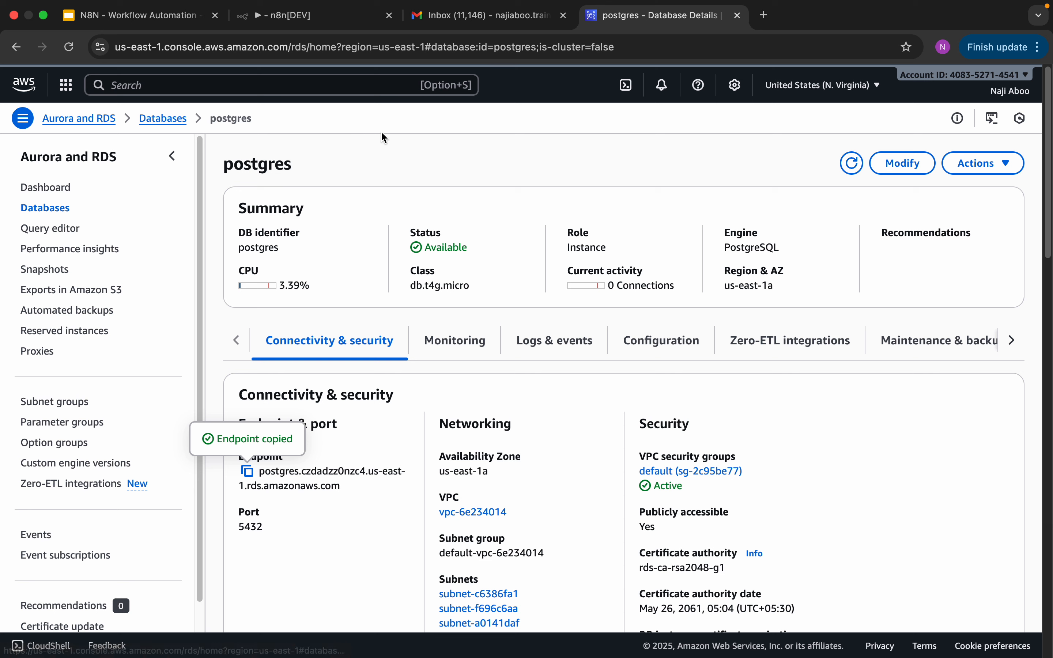
Step: Switch from the AWS RDS Console in the browser over to DBeaver
{"action": "key", "text": "super+Tab"}
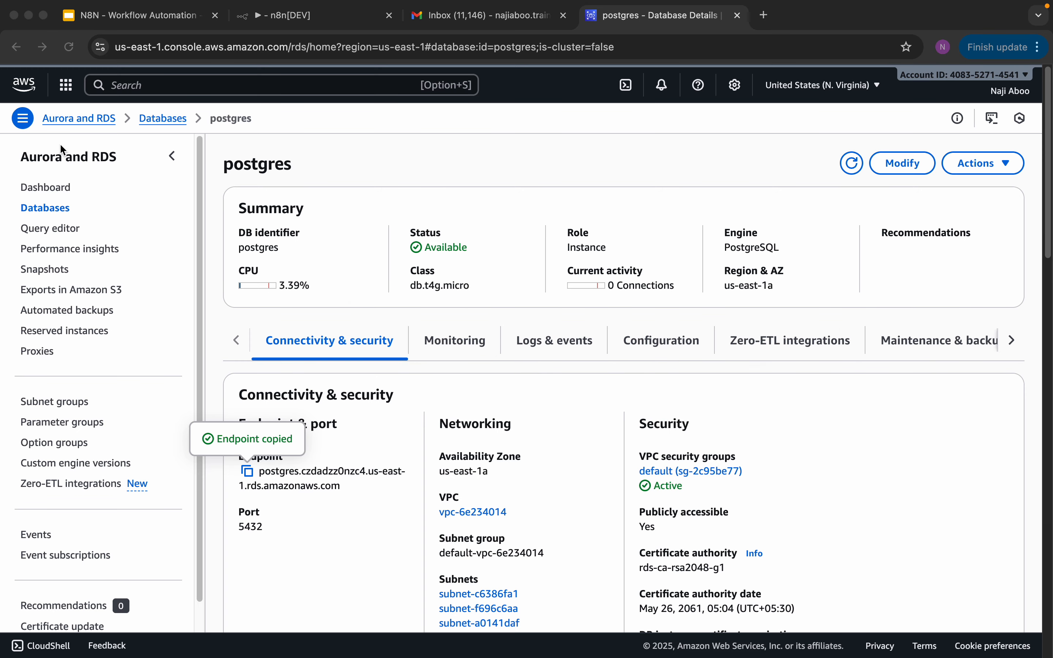
{"action": "key", "text": "super+Tab"}
{"action": "key", "text": "super+Tab"}
{"action": "key", "text": "super+Tab"}
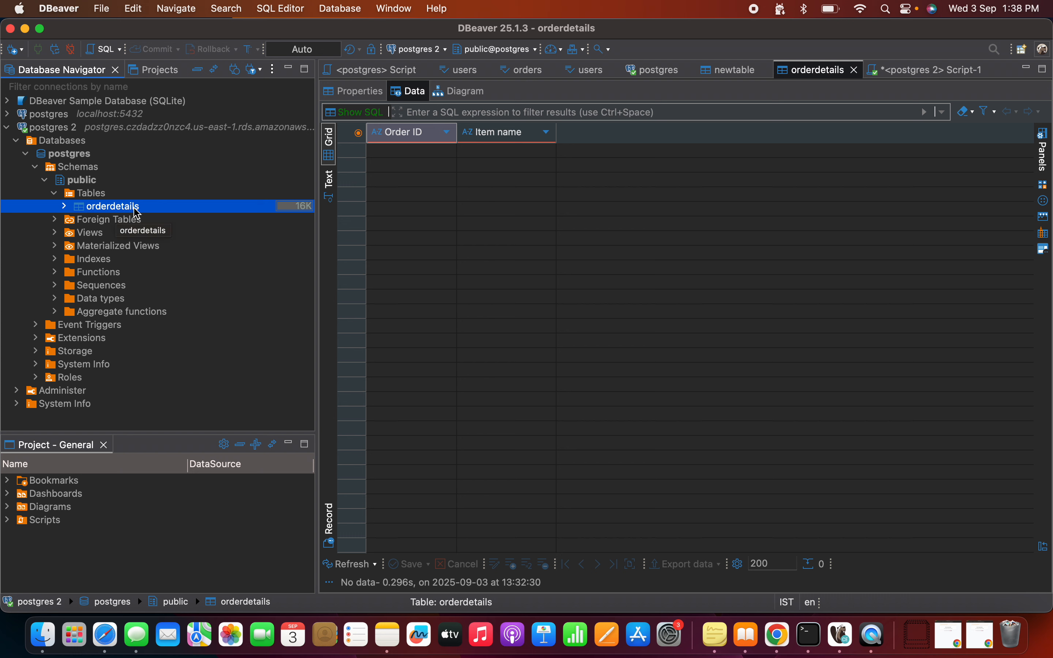
Step: Open the empty orderdetails table in DBeaver, then return to the n8n workflow in Chrome
{"action": "double_click", "coordinate": [110, 207]}
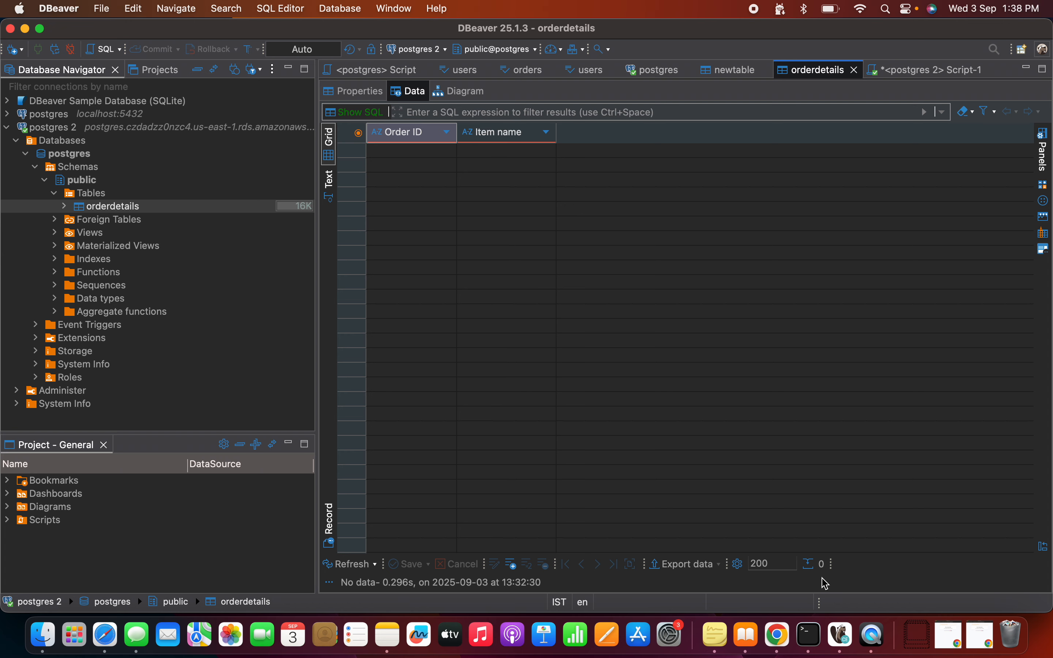
{"action": "left_click", "coordinate": [776, 636]}
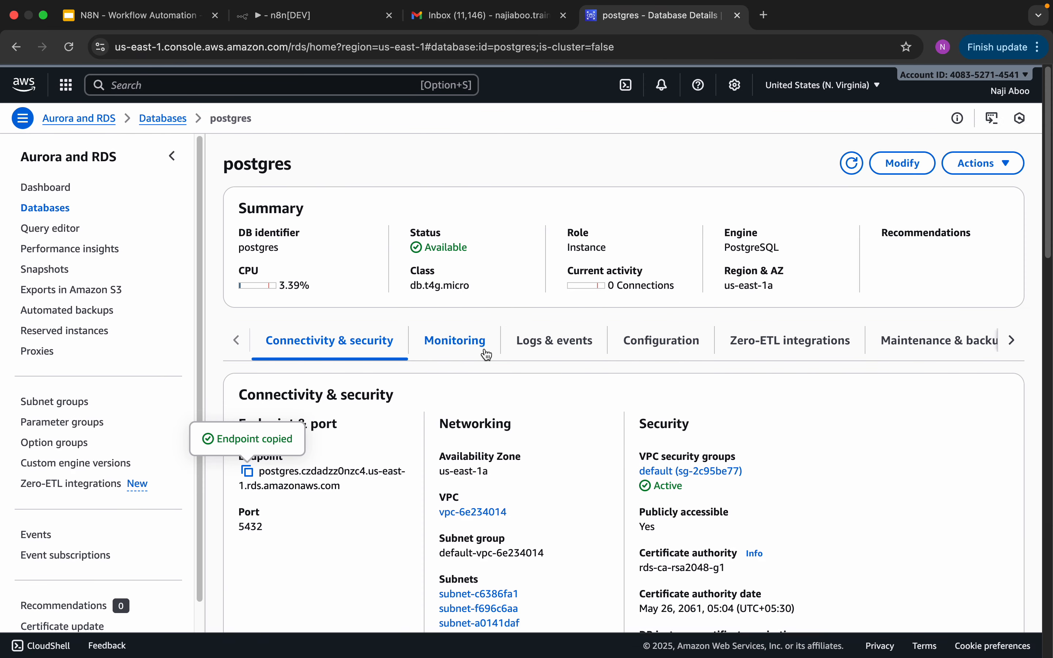
{"action": "left_click", "coordinate": [306, 22]}
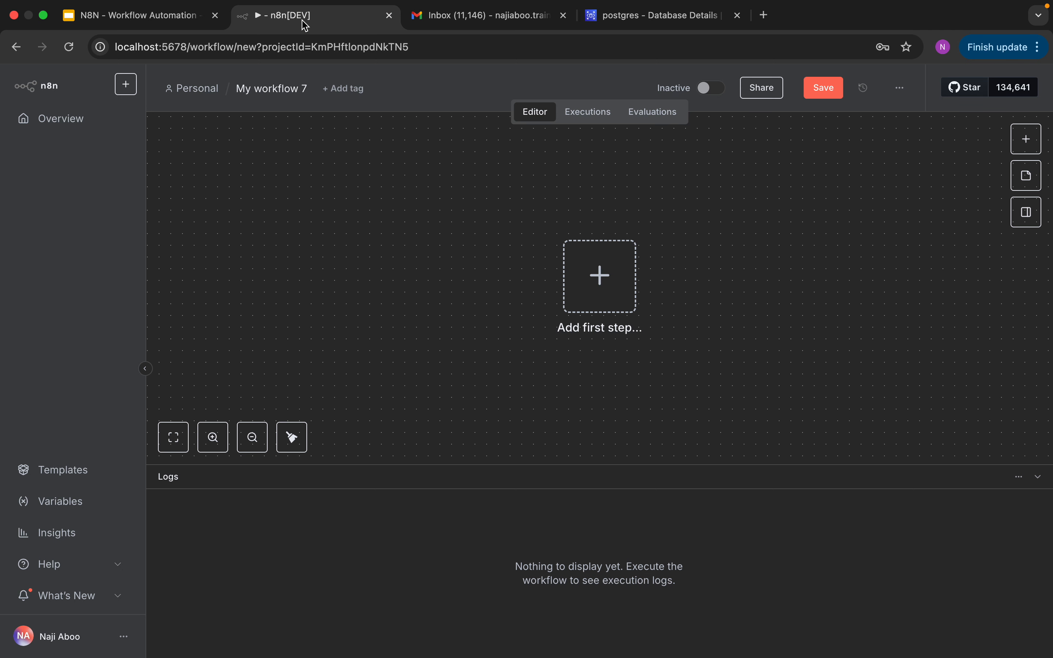
Step: Add an On form submission trigger titled 'Order Submit form', described 'This is form to submit order'
{"action": "left_click", "coordinate": [606, 273]}
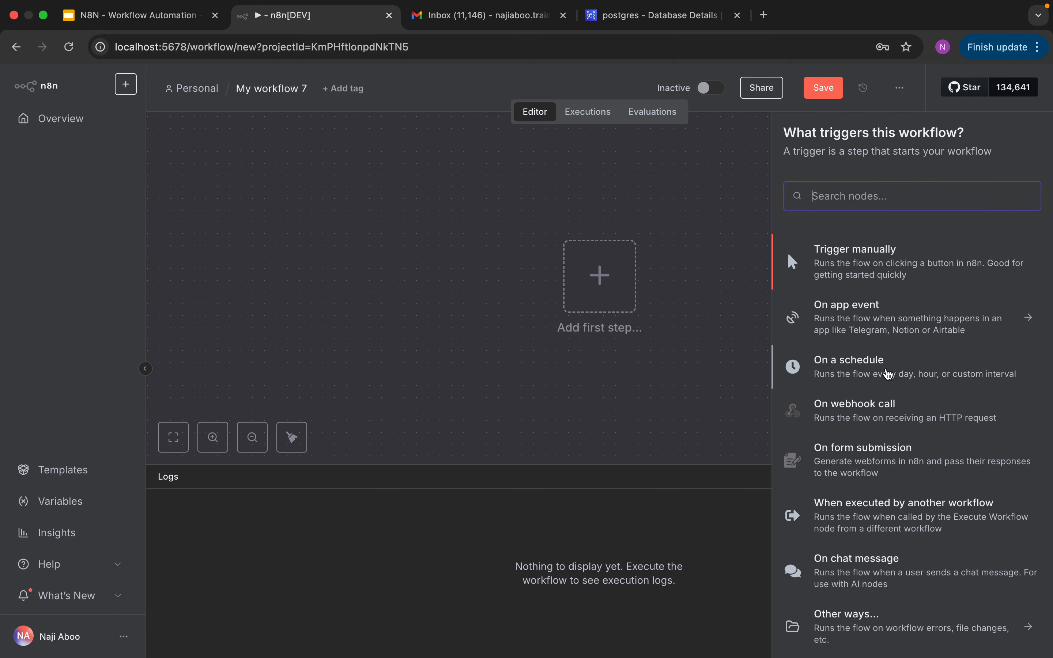
{"action": "left_click", "coordinate": [883, 466]}
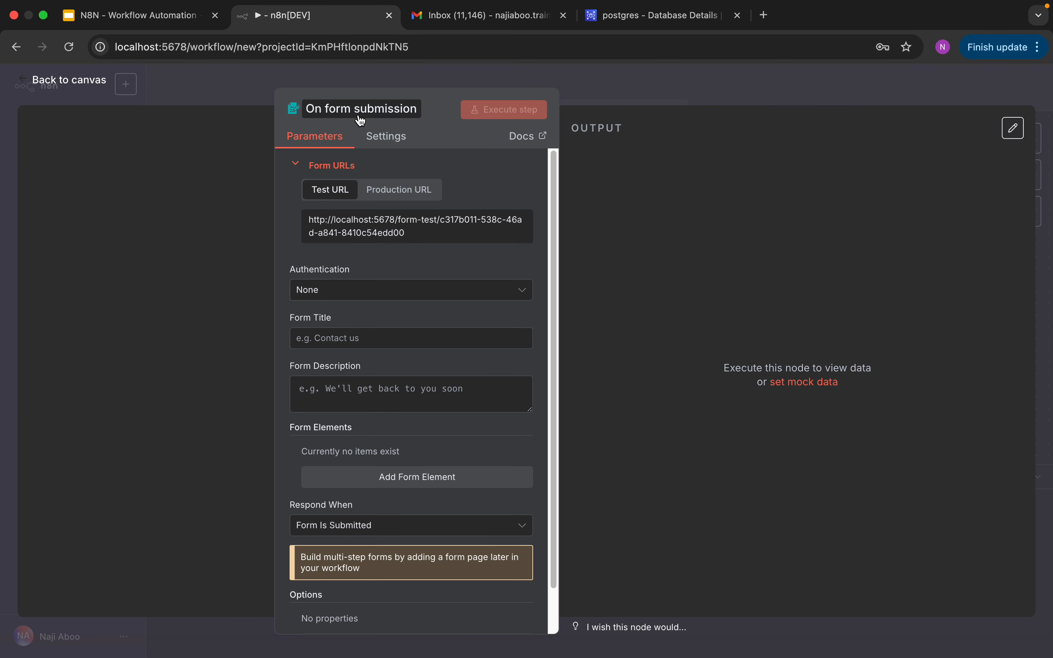
{"action": "left_click", "coordinate": [363, 338]}
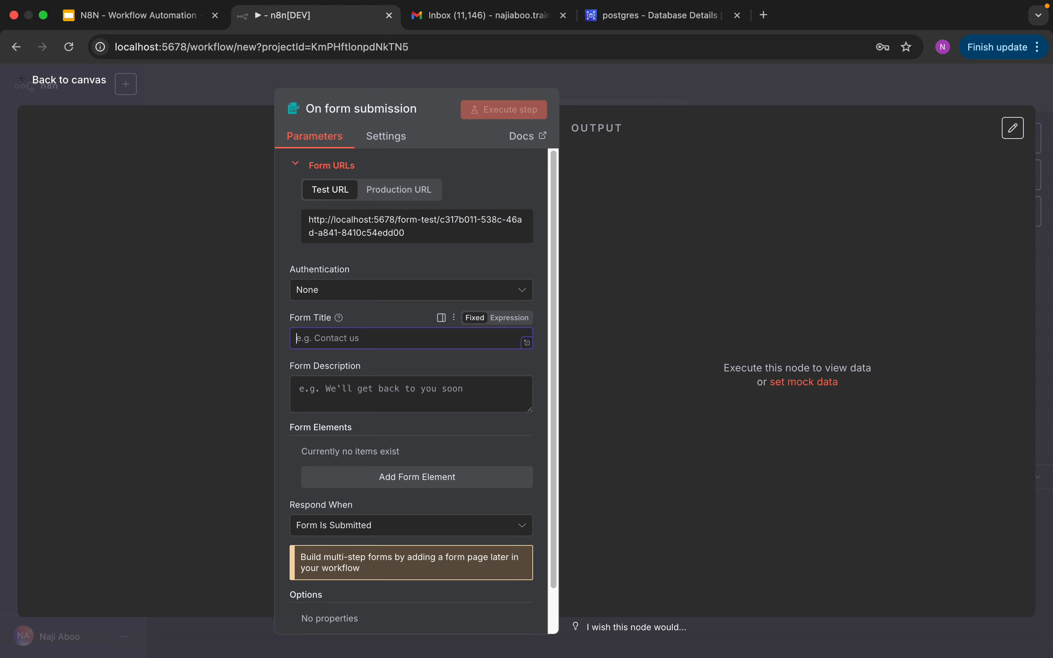
{"action": "type", "text": "Order Submit form"}
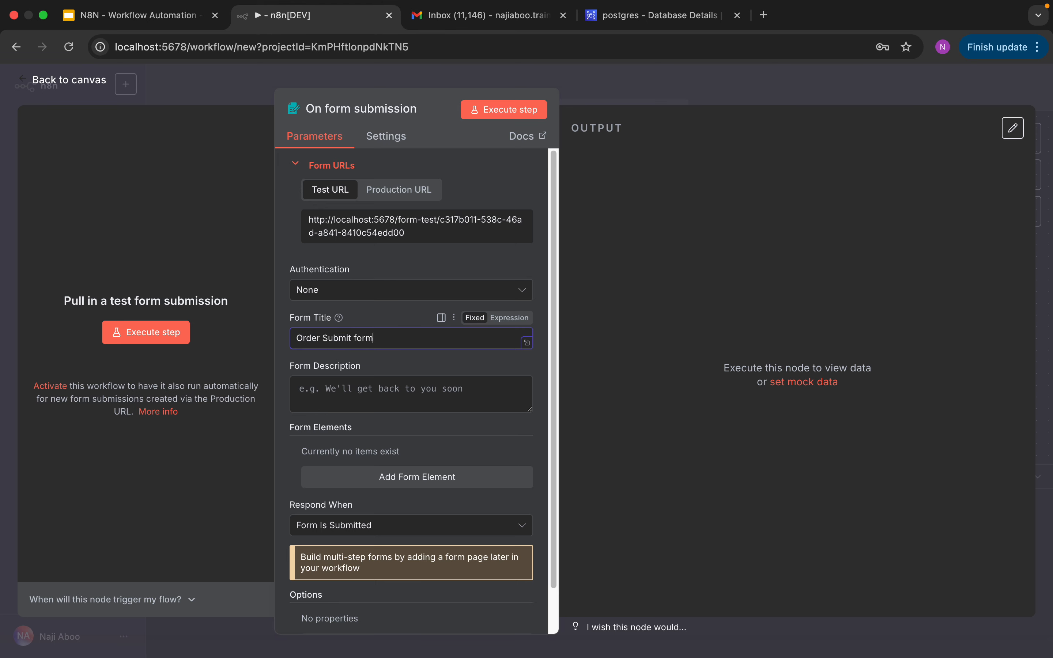
{"action": "left_click", "coordinate": [372, 391]}
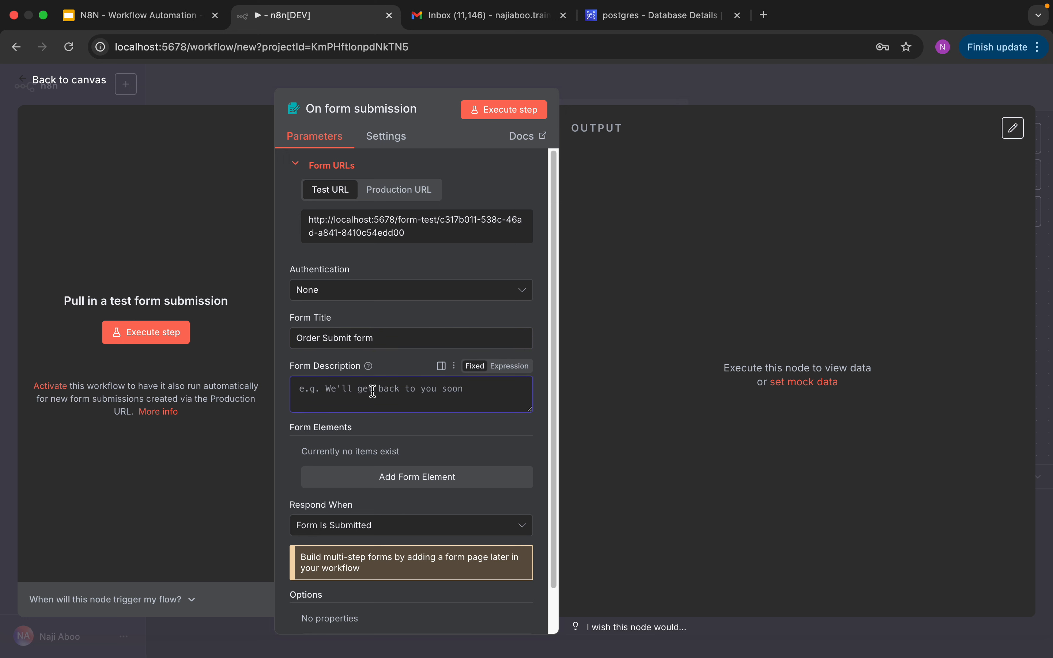
{"action": "type", "text": "This is form to submit order"}
Step: Add a required Order Id form field of type Number with a placeholder prompt
{"action": "left_click", "coordinate": [420, 477]}
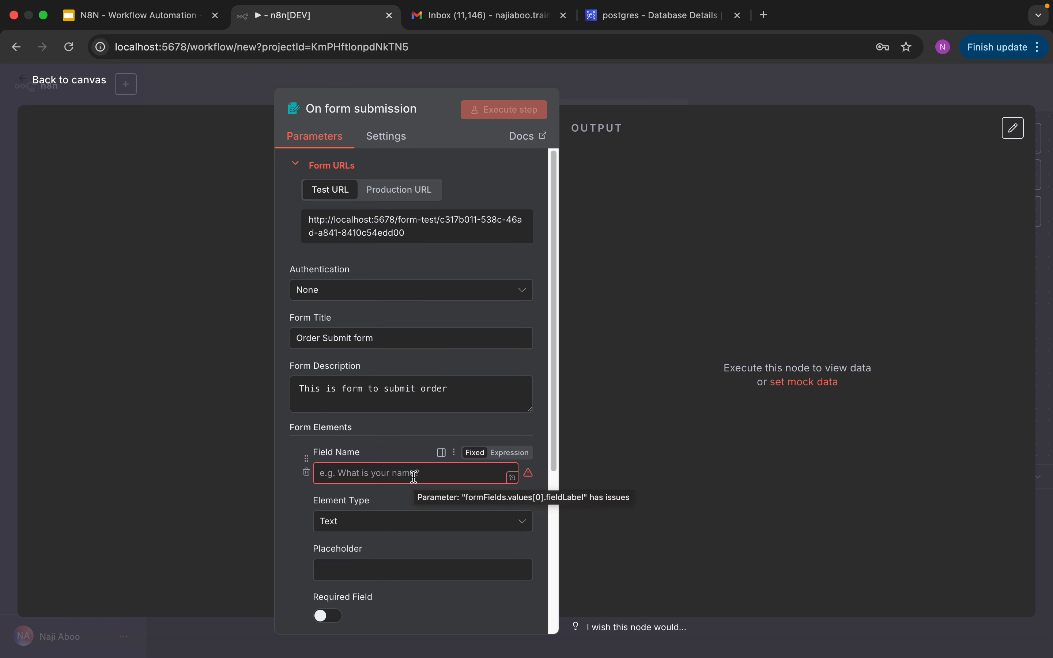
{"action": "left_click", "coordinate": [414, 476]}
{"action": "type", "text": "Order Id"}
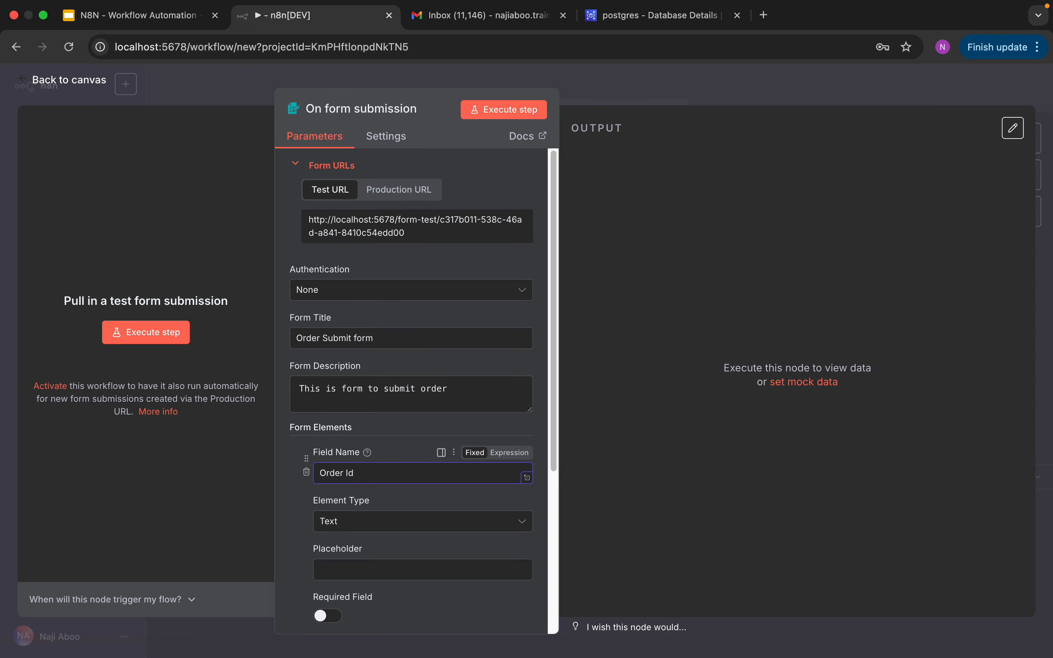
{"action": "left_click", "coordinate": [407, 528]}
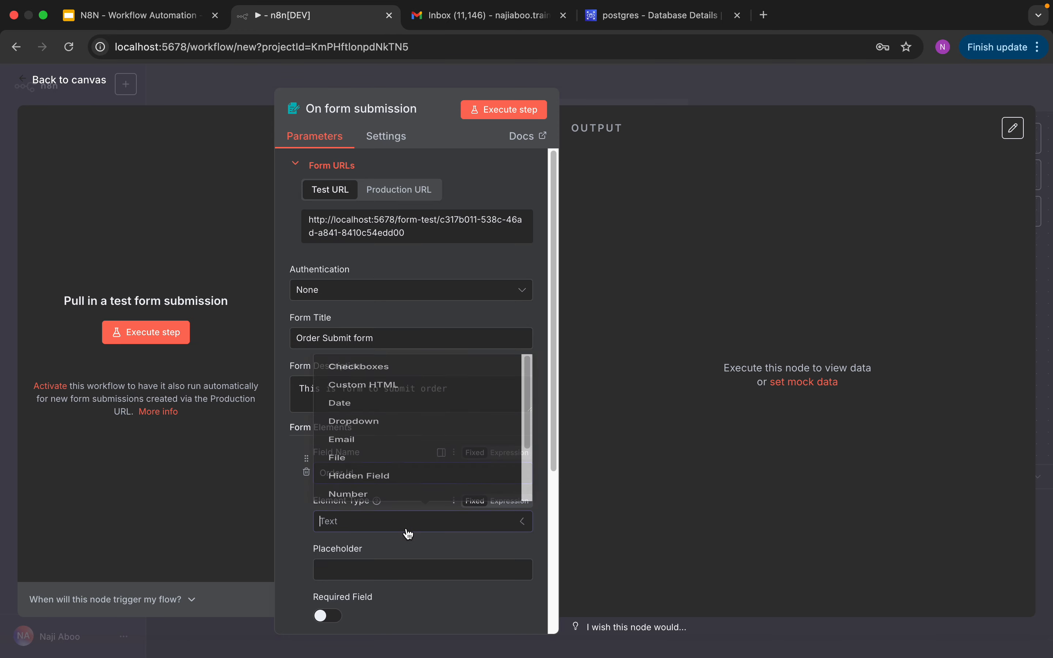
{"action": "left_click", "coordinate": [382, 427]}
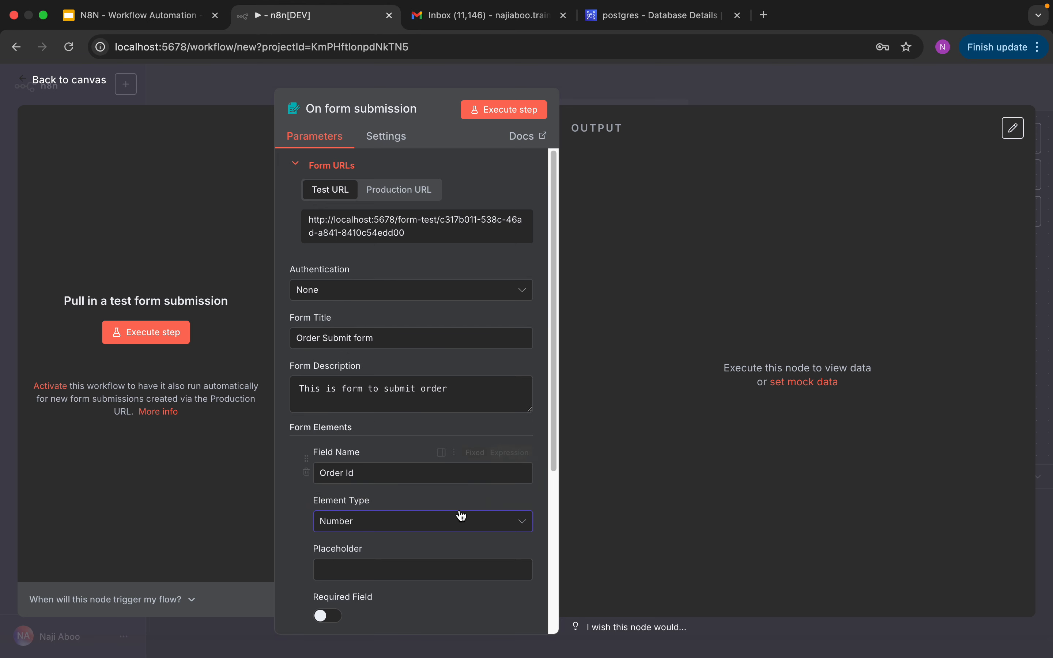
{"action": "left_click_drag", "start_coordinate": [554, 449], "coordinate": [550, 538]}
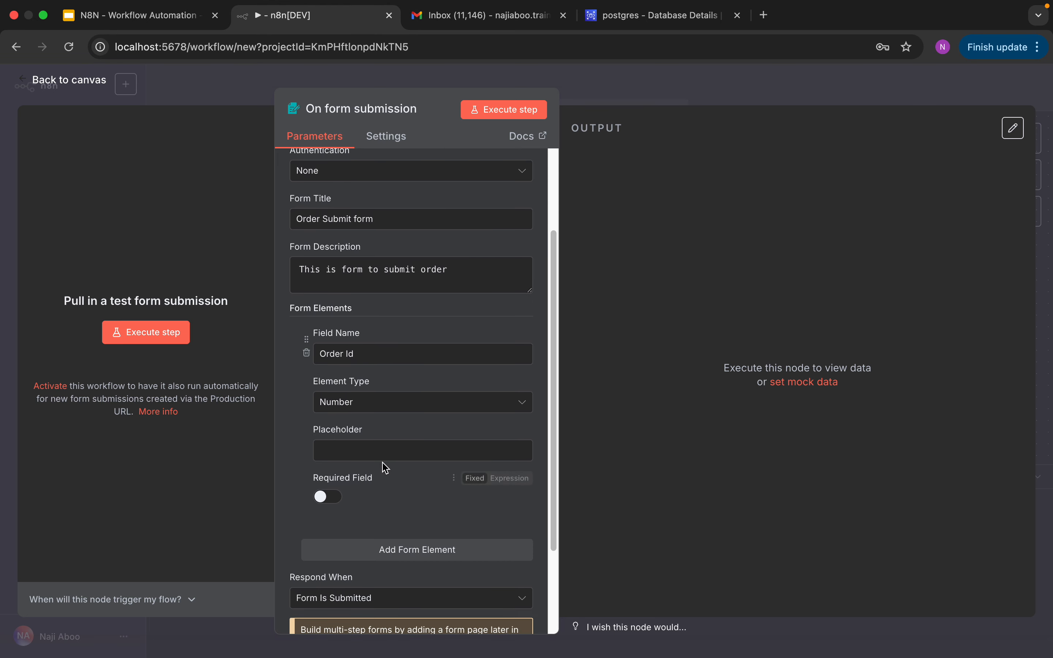
{"action": "left_click", "coordinate": [378, 452]}
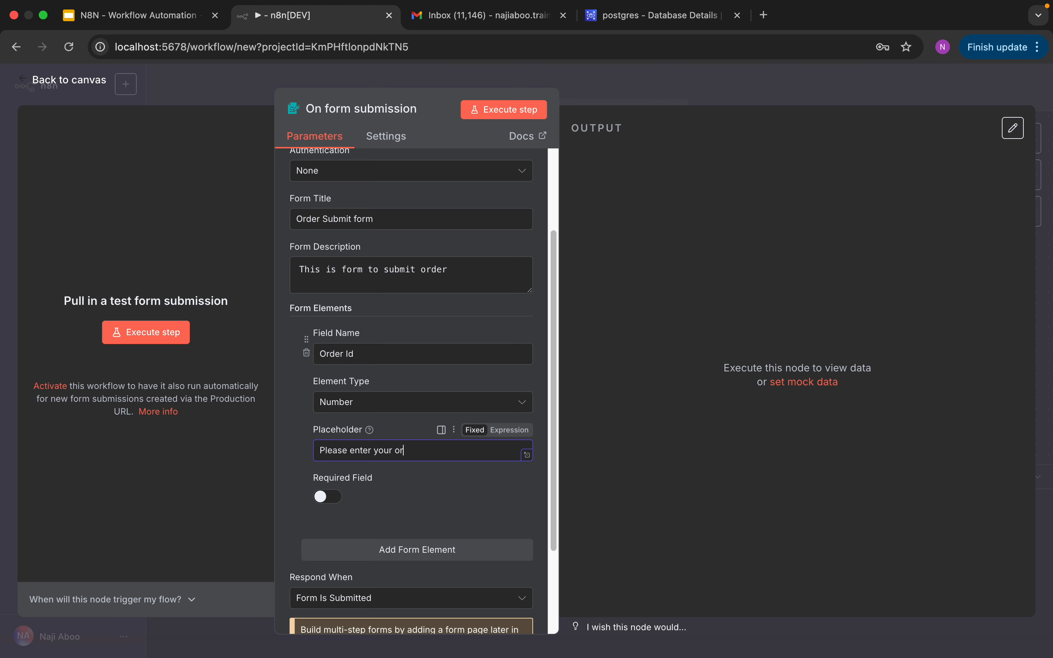
{"action": "left_click", "coordinate": [328, 496]}
Step: Add a required Item name text field with a placeholder prompt
{"action": "left_click", "coordinate": [408, 552]}
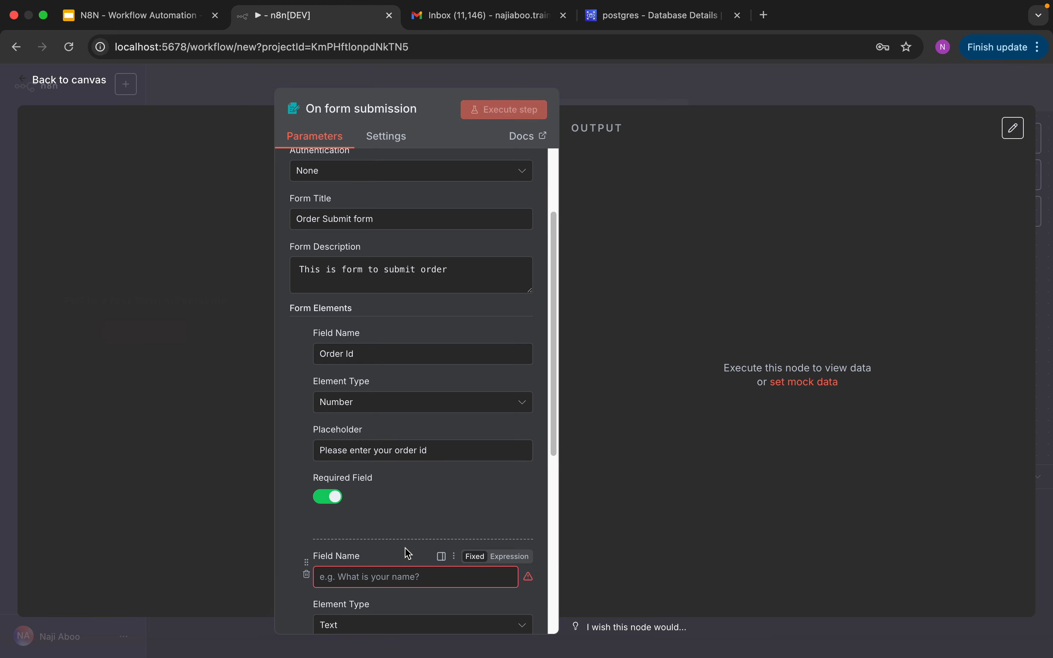
{"action": "left_click", "coordinate": [383, 578]}
{"action": "type", "text": "Item name"}
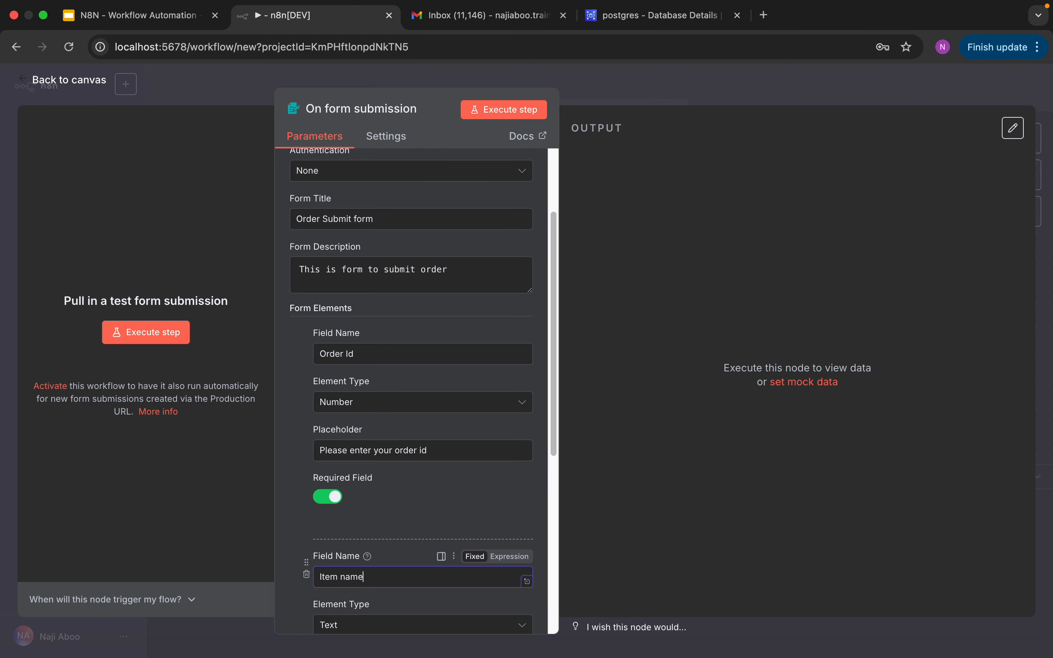
{"action": "left_click_drag", "start_coordinate": [552, 400], "coordinate": [550, 521]}
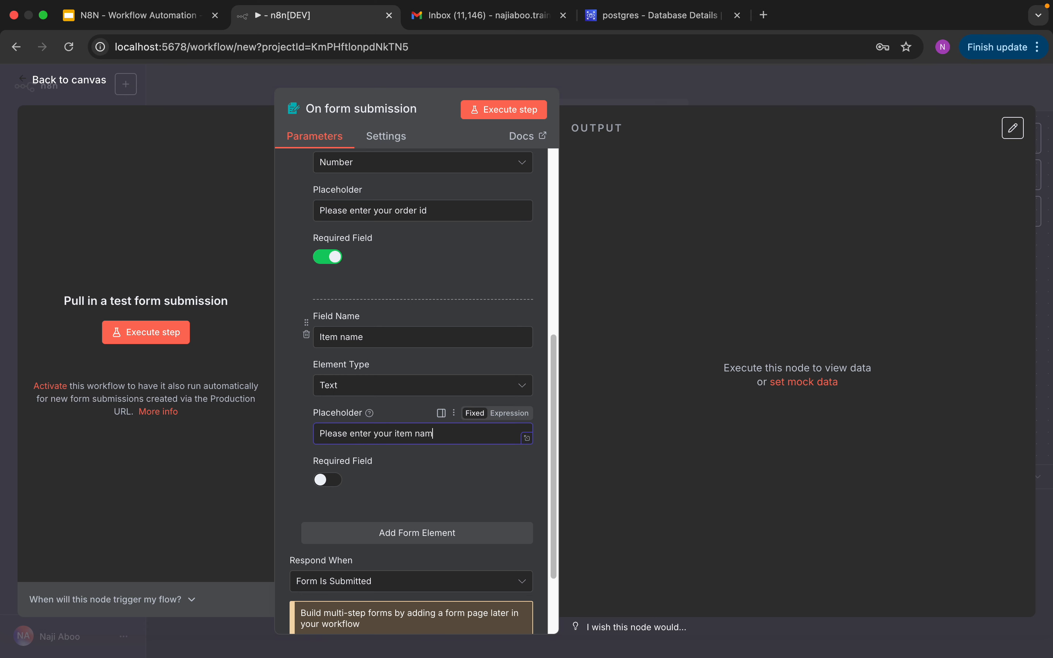
{"action": "left_click", "coordinate": [324, 479]}
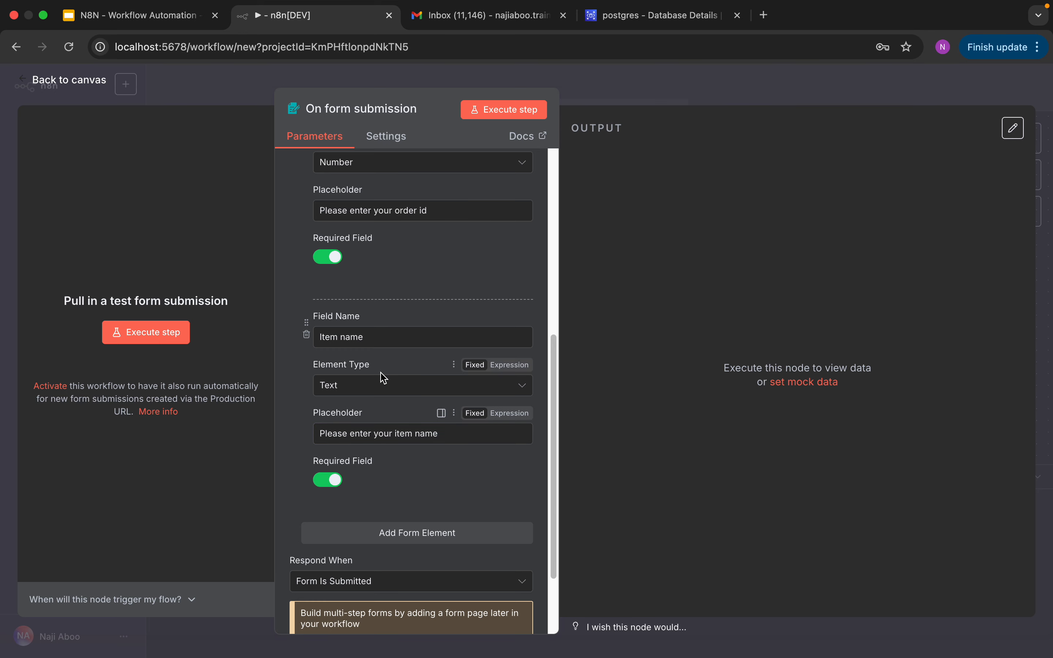
Step: Test the form trigger by submitting Order Id 123 and Item name Pipe
{"action": "left_click", "coordinate": [501, 116]}
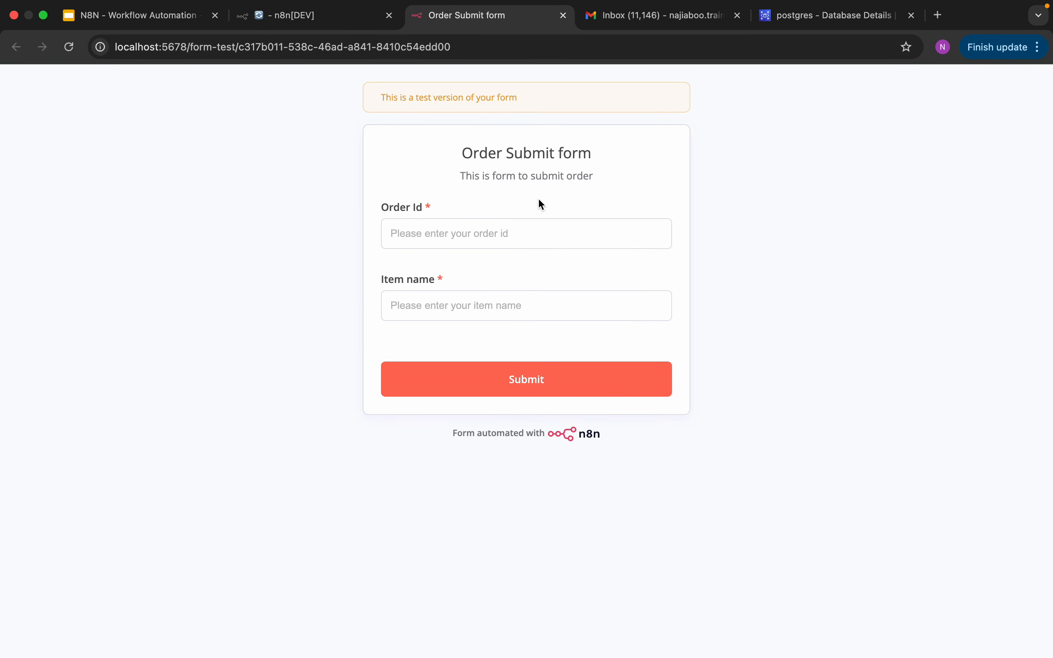
{"action": "left_click", "coordinate": [489, 231]}
{"action": "type", "text": "123"}
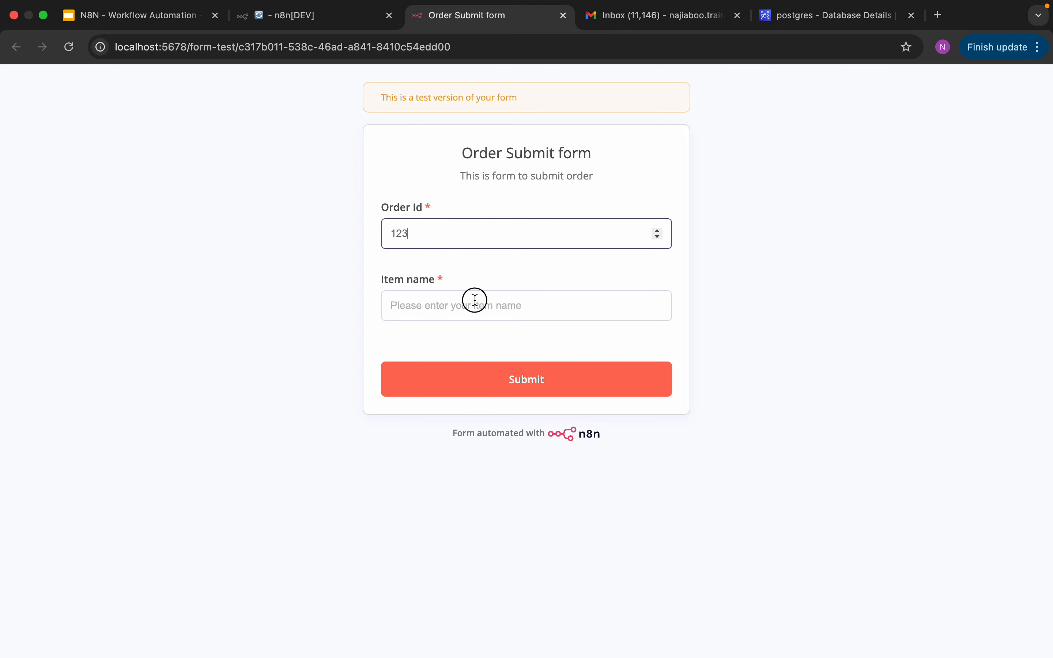
{"action": "left_click", "coordinate": [475, 300]}
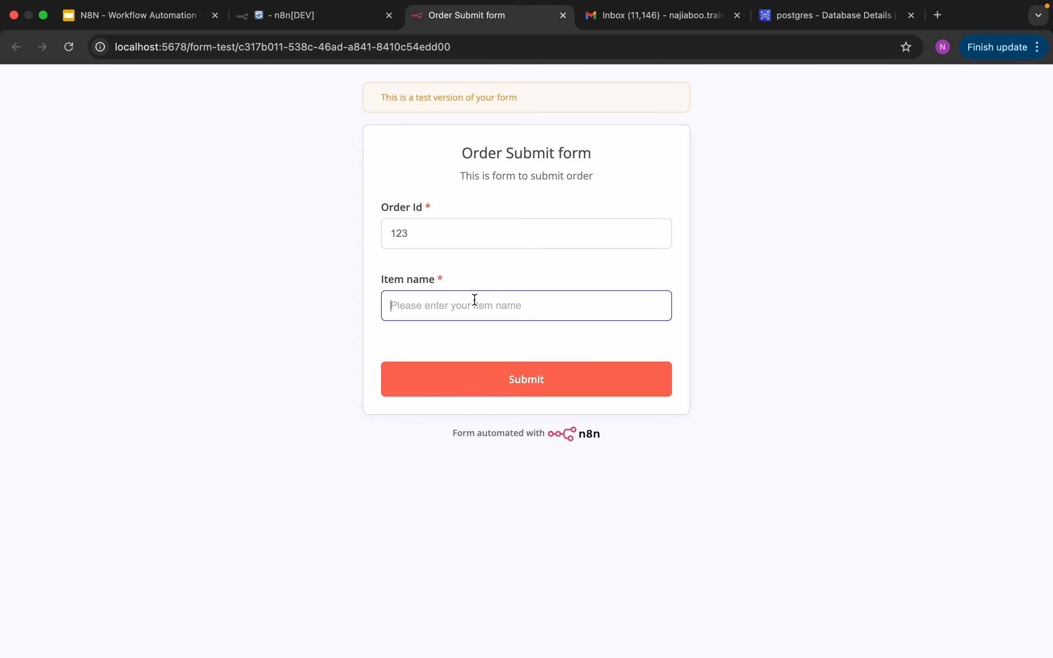
{"action": "type", "text": "Pipe"}
{"action": "left_click", "coordinate": [538, 380]}
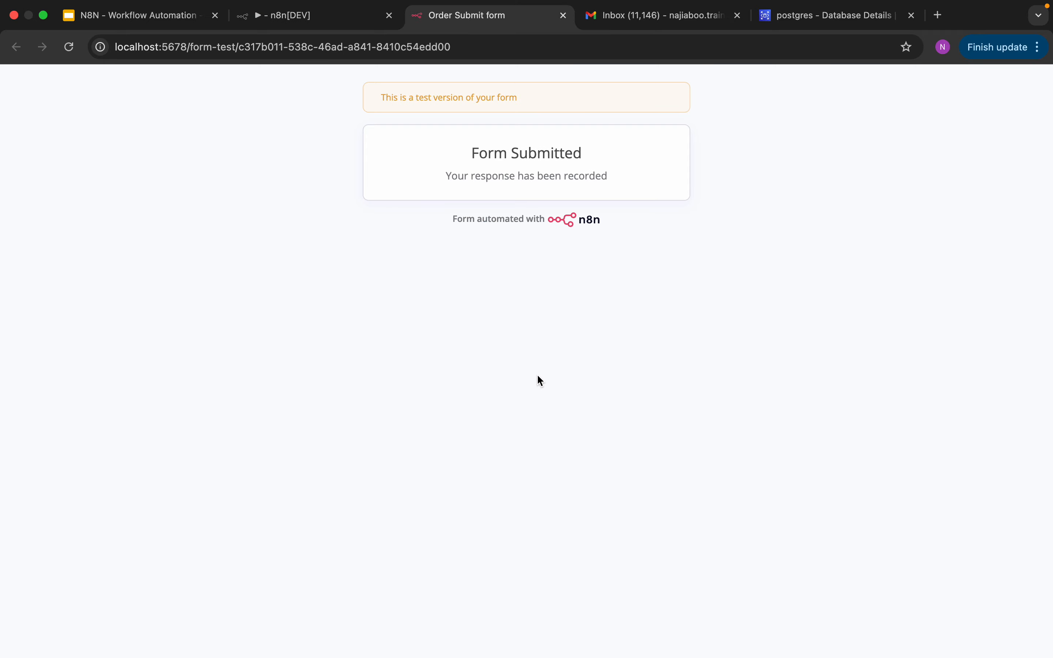
{"action": "left_click", "coordinate": [563, 16]}
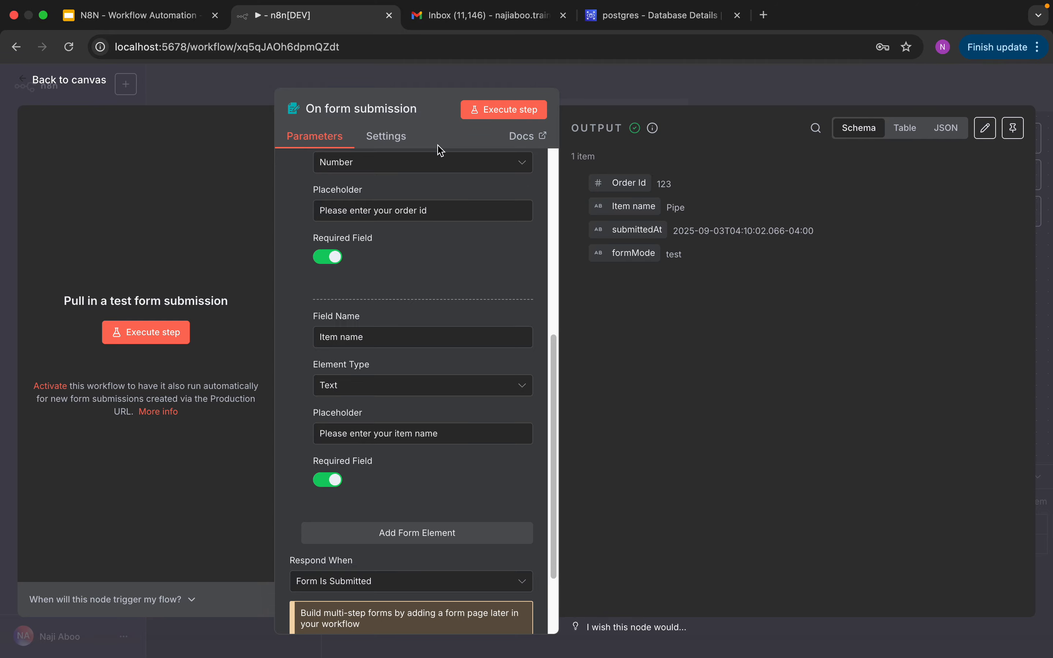
Step: Add a Postgres 'Insert rows in a table' step after the form trigger
{"action": "left_click", "coordinate": [73, 84]}
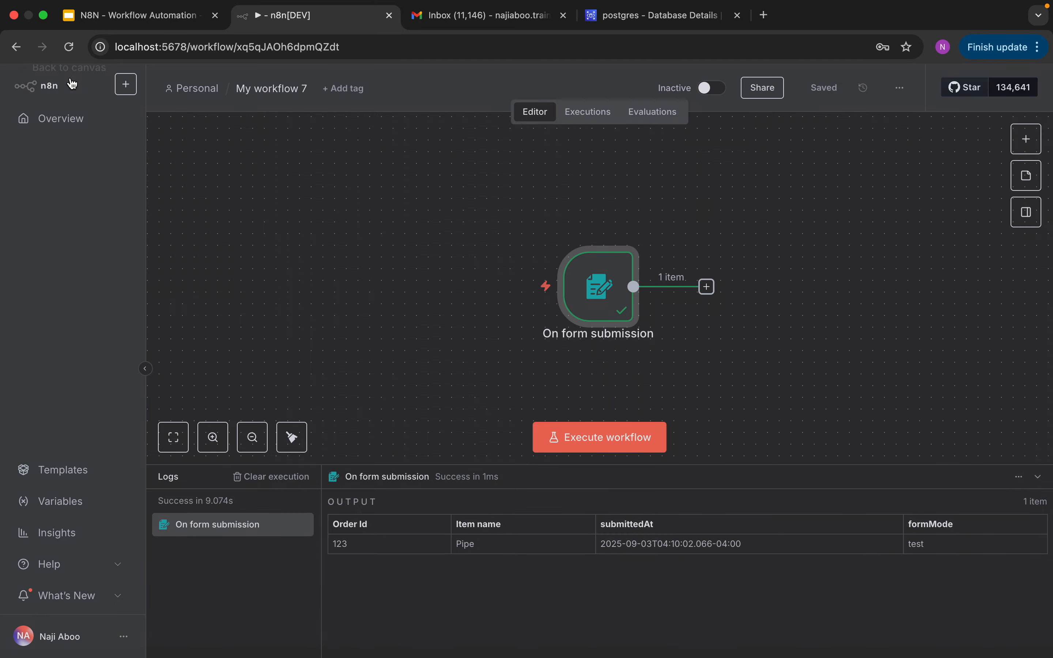
{"action": "left_click_drag", "start_coordinate": [596, 277], "coordinate": [418, 238]}
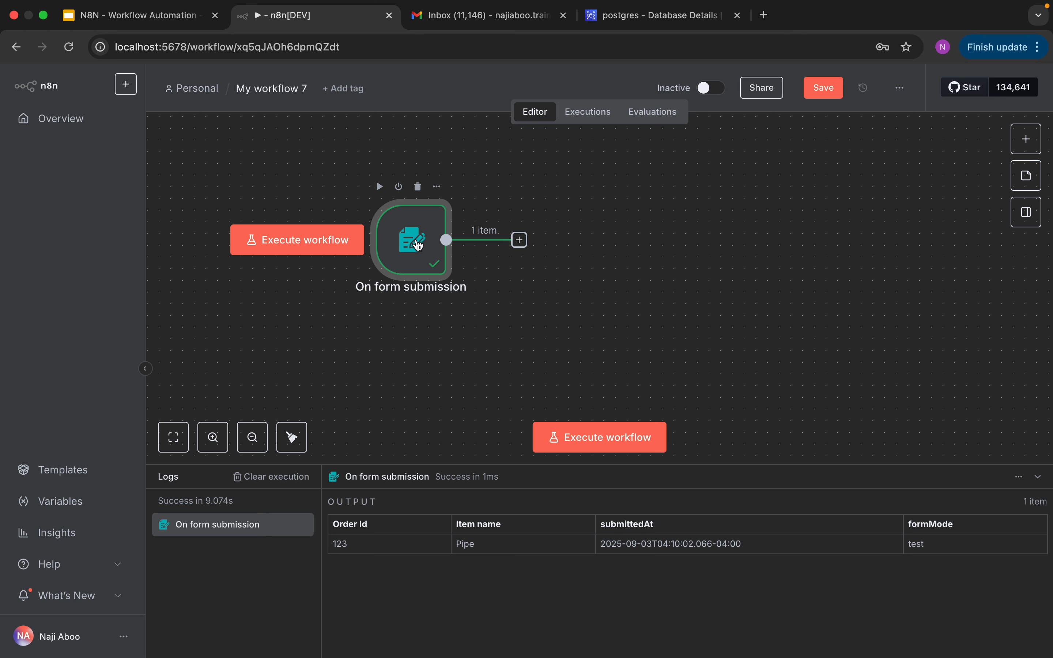
{"action": "left_click_drag", "start_coordinate": [407, 233], "coordinate": [395, 234]}
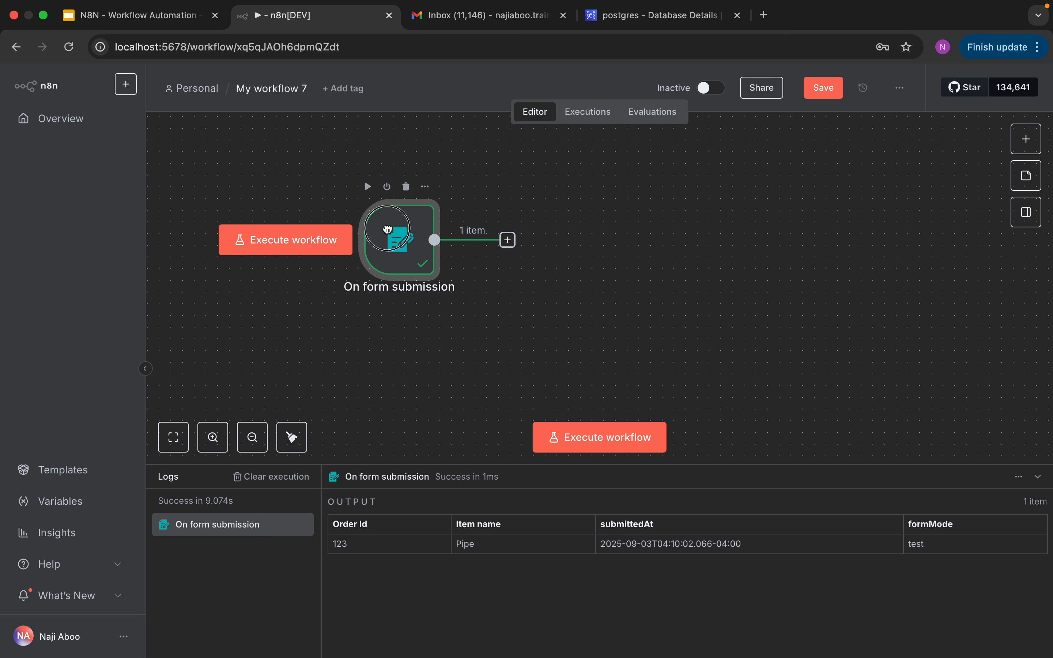
{"action": "left_click", "coordinate": [1023, 140]}
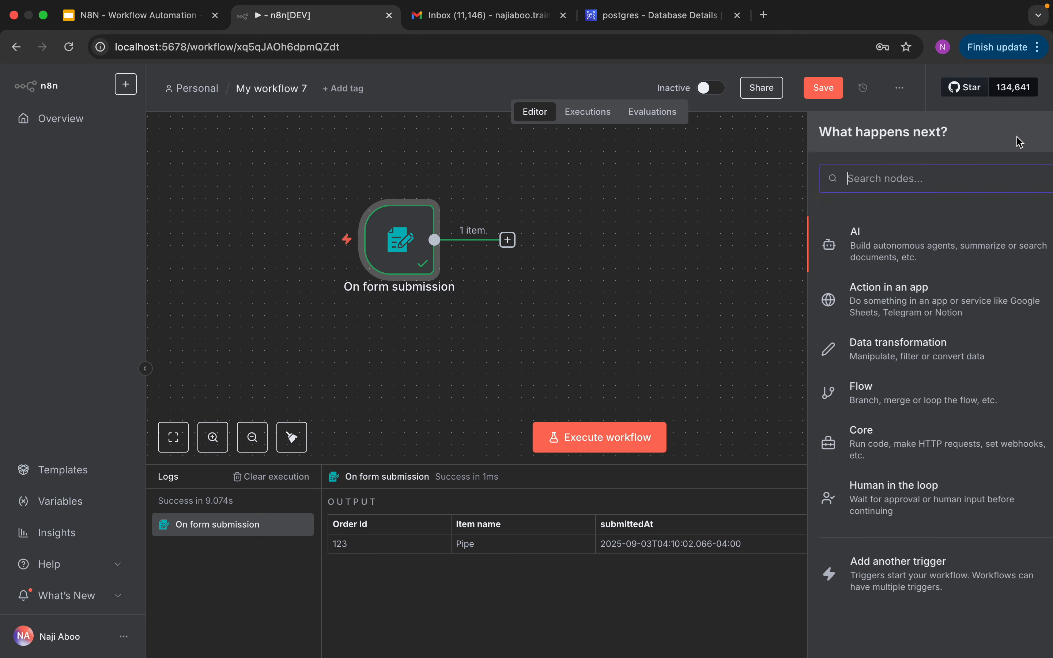
{"action": "type", "text": "pos"}
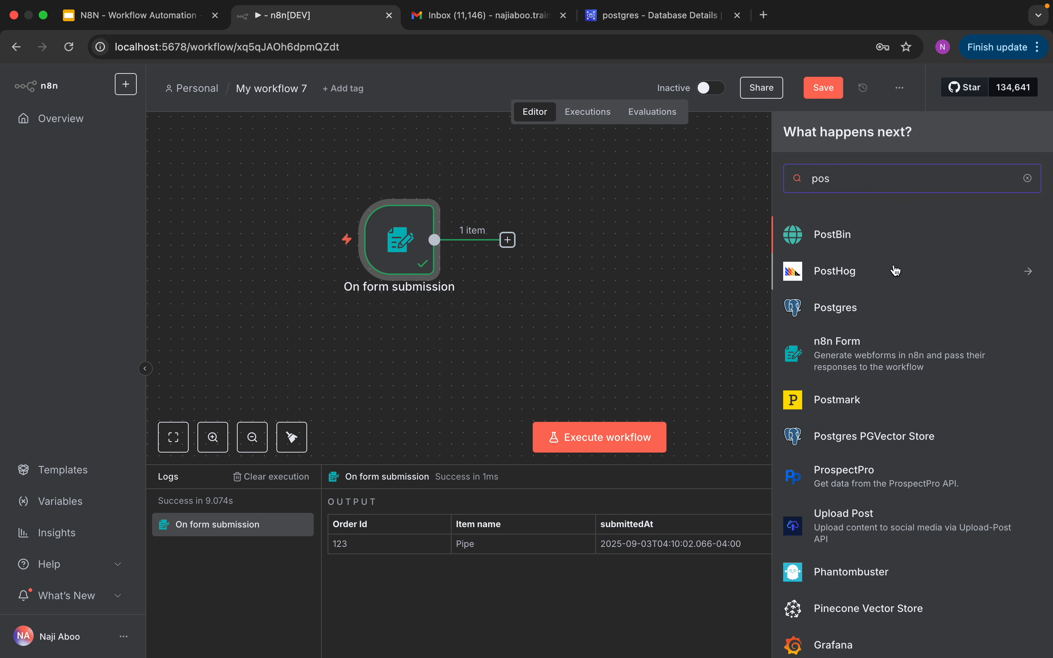
{"action": "left_click", "coordinate": [844, 307]}
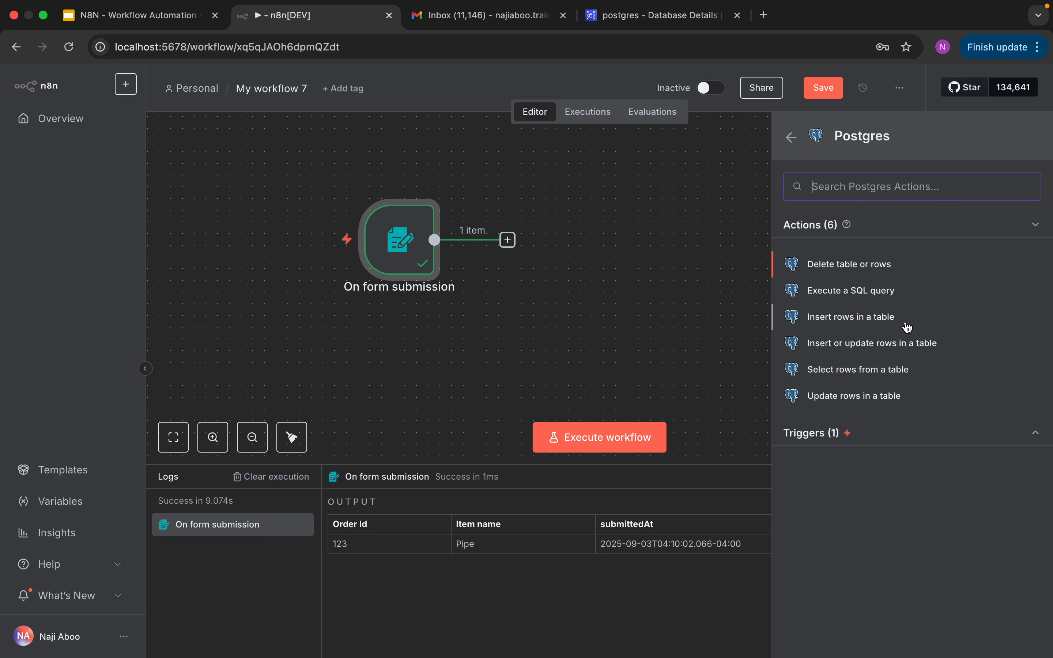
{"action": "left_click", "coordinate": [850, 324]}
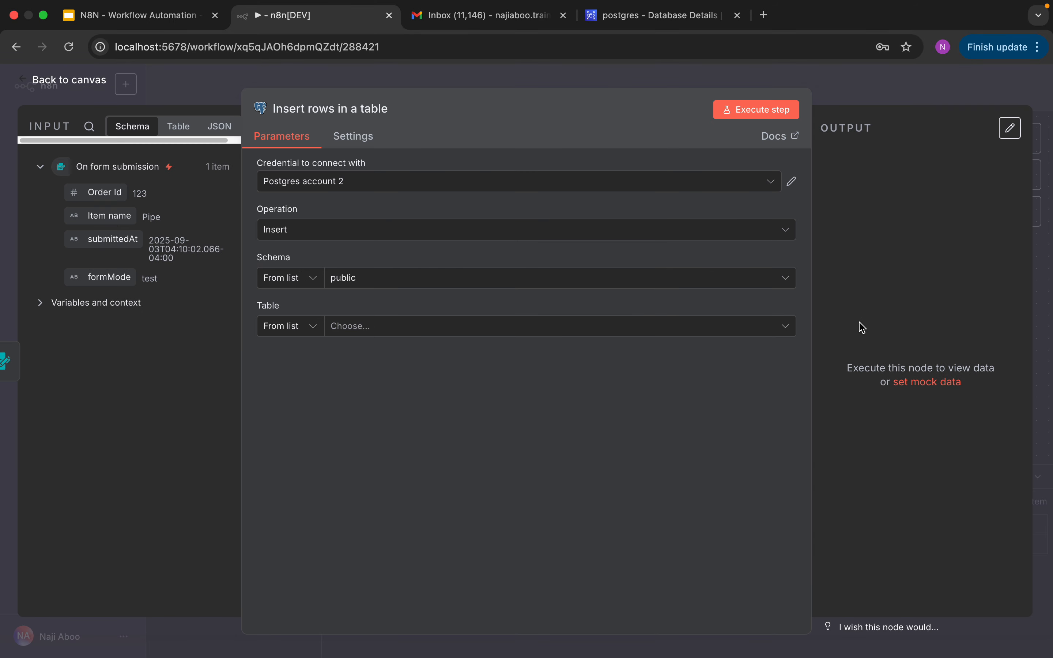
Step: Create a new Postgres credential, replacing localhost with the copied RDS endpoint as Host
{"action": "left_click", "coordinate": [779, 187]}
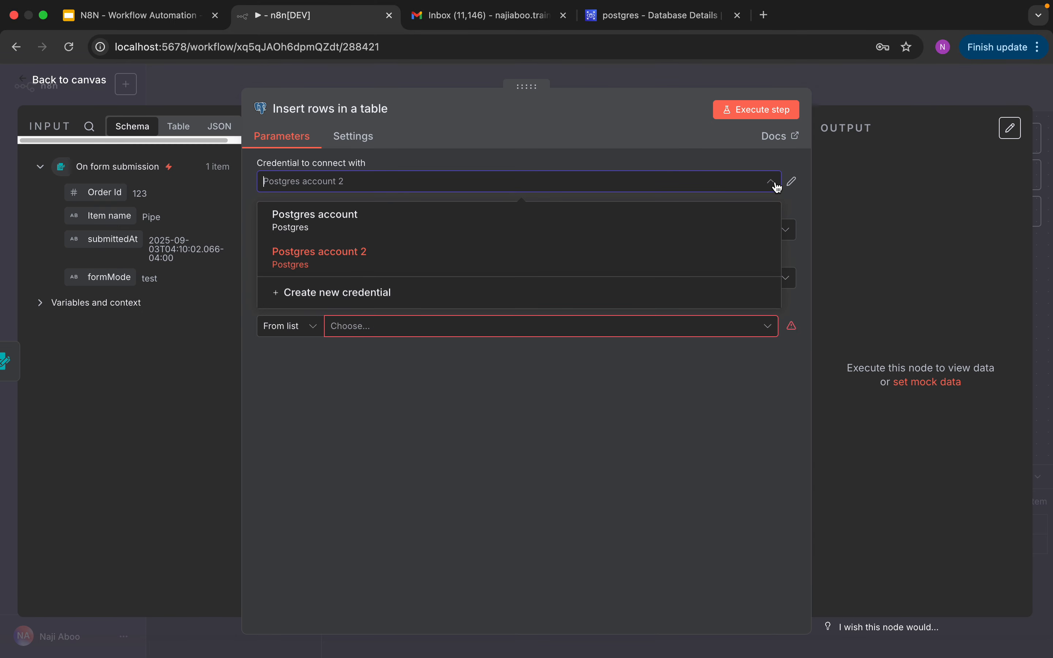
{"action": "left_click", "coordinate": [381, 299]}
{"action": "double_click", "coordinate": [440, 265]}
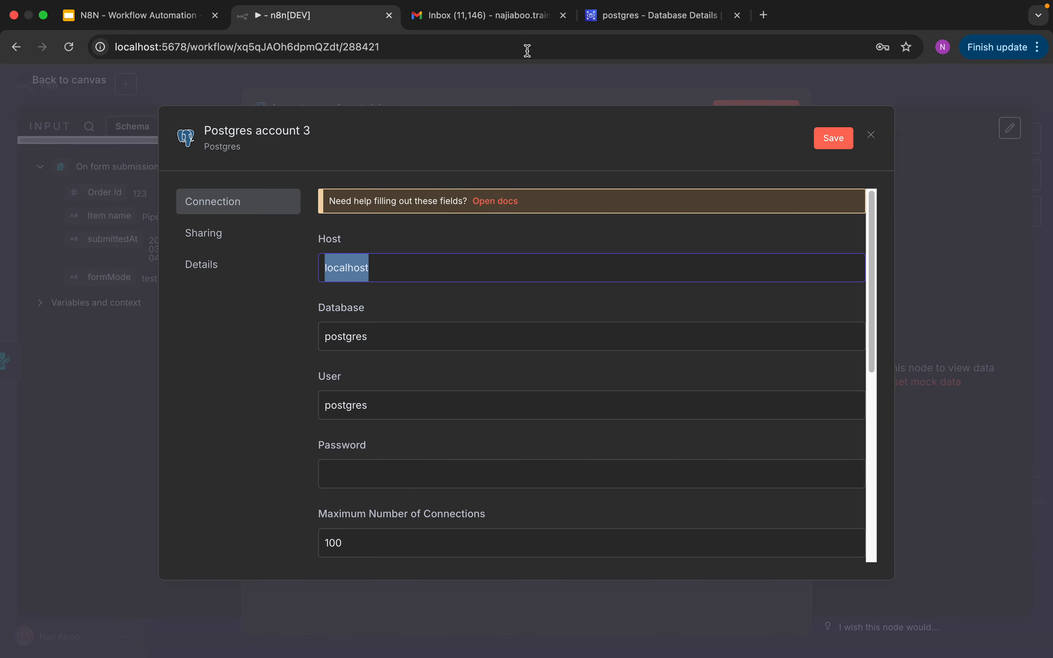
{"action": "left_click", "coordinate": [615, 16]}
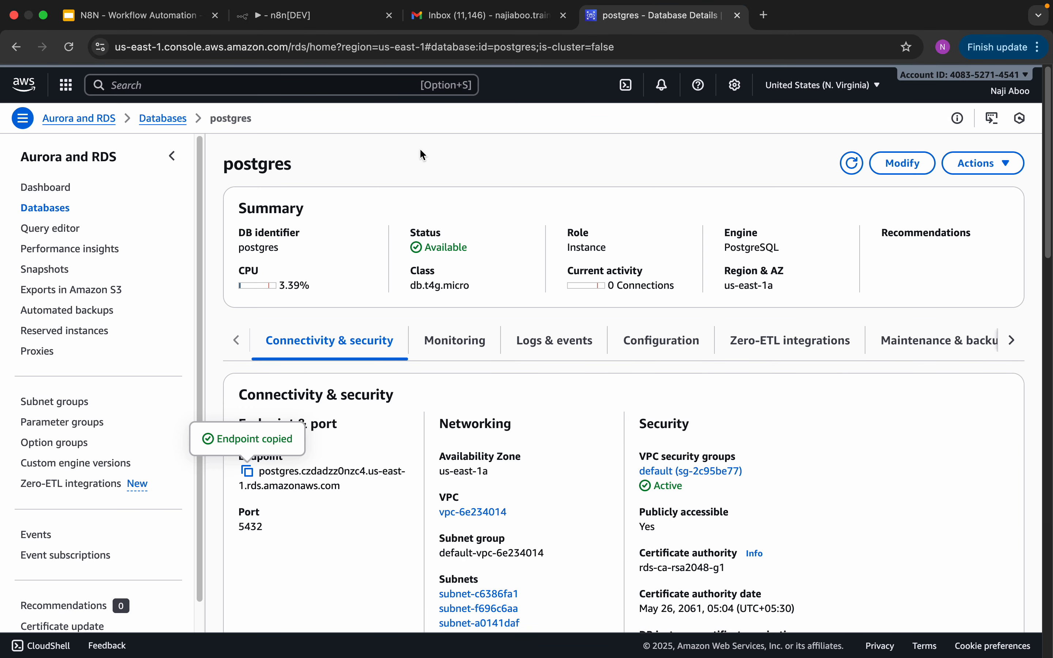
{"action": "left_click", "coordinate": [299, 25]}
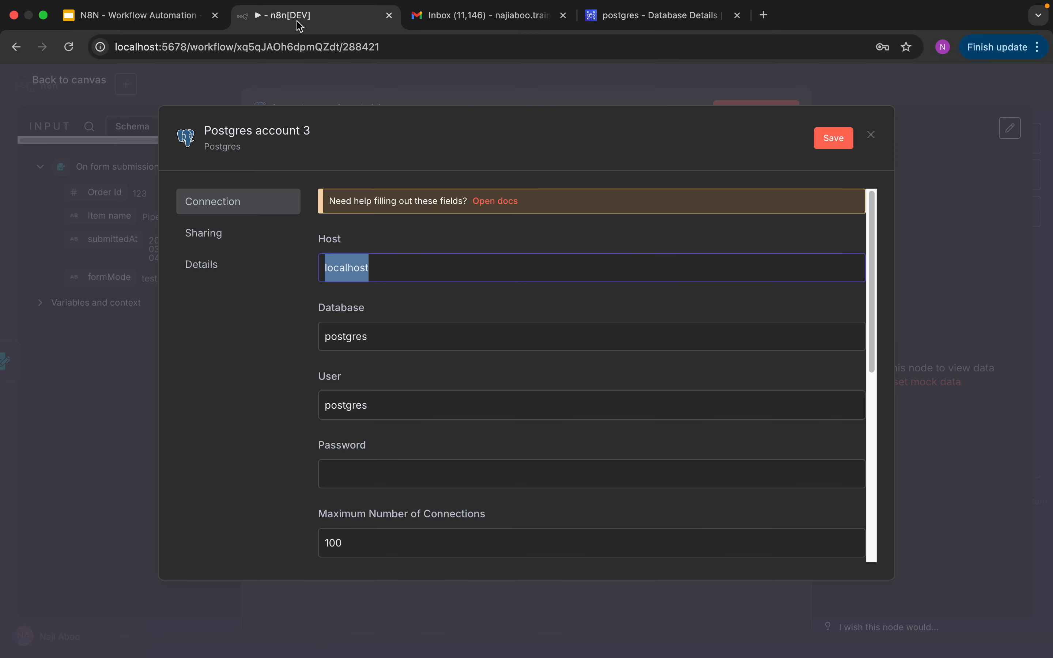
{"action": "right_click", "coordinate": [417, 266]}
{"action": "left_click", "coordinate": [469, 417]}
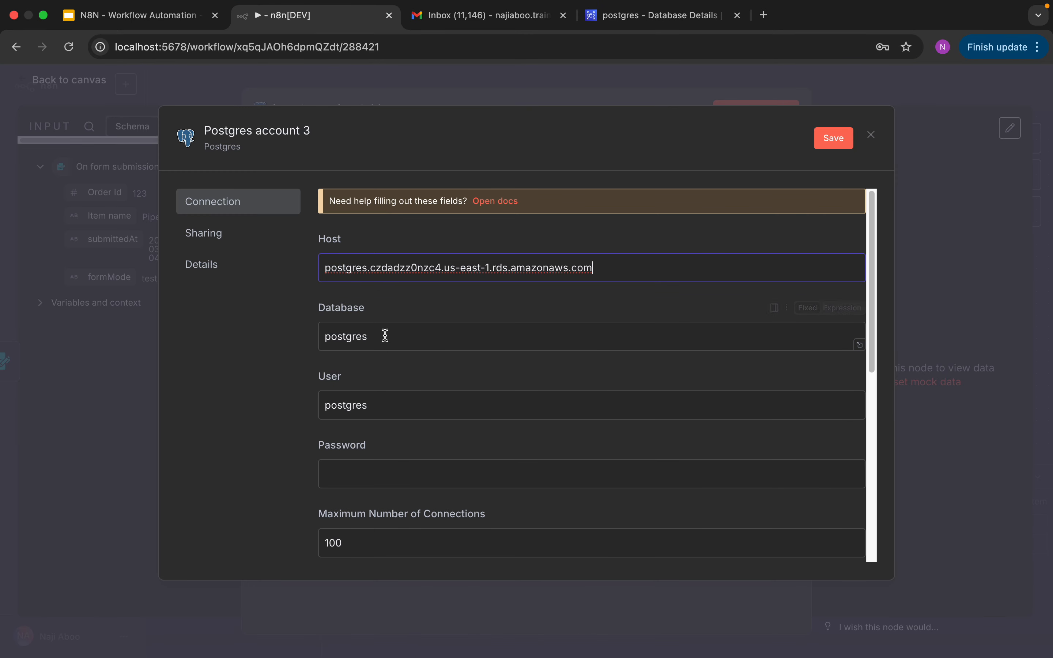
Step: Enter the database password, enable Ignore SSL Issues, and save the credential
{"action": "left_click", "coordinate": [376, 473]}
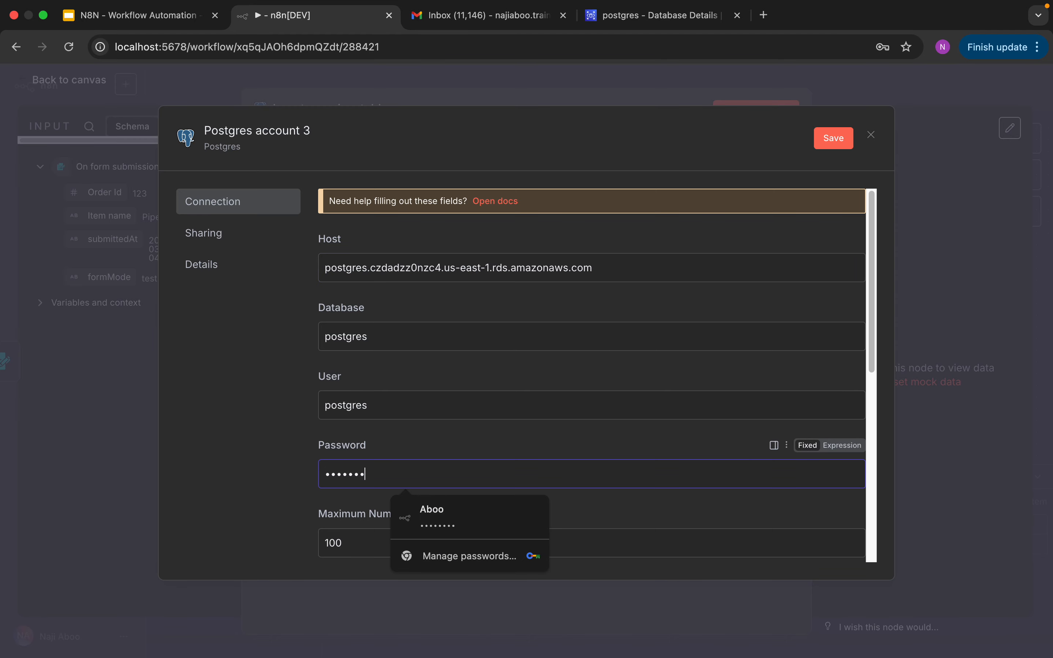
{"action": "left_click", "coordinate": [753, 517]}
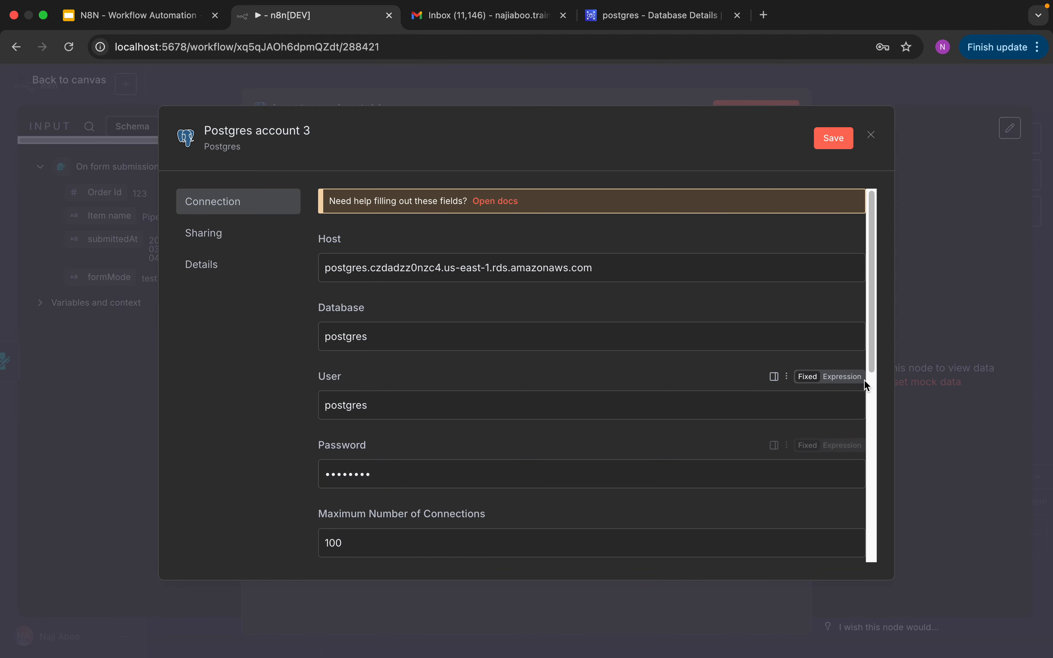
{"action": "left_click_drag", "start_coordinate": [872, 365], "coordinate": [874, 429]}
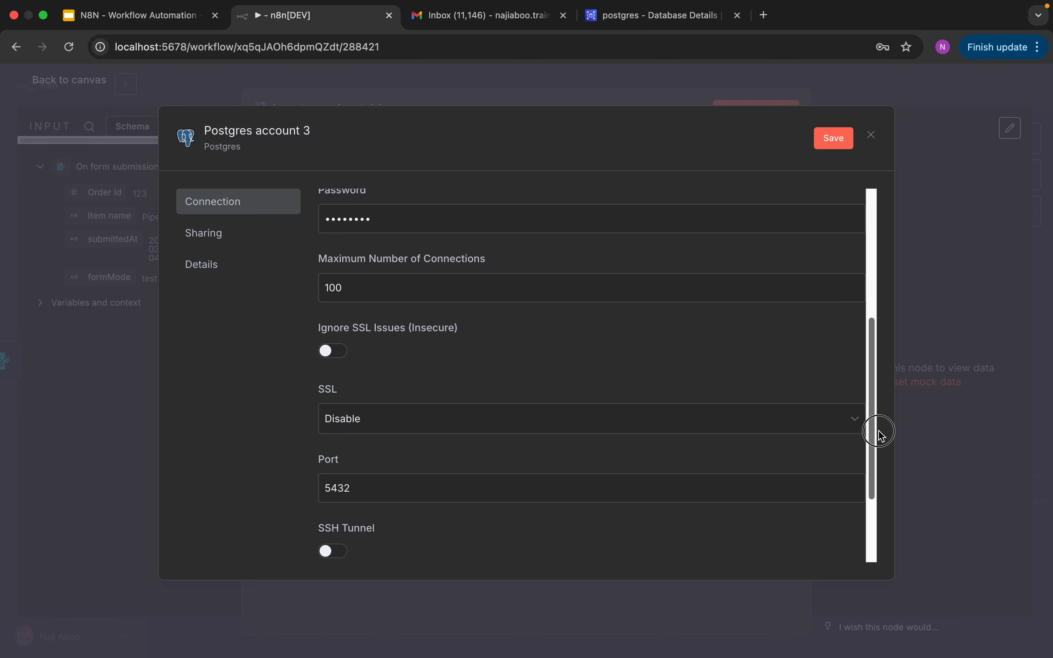
{"action": "left_click", "coordinate": [330, 352]}
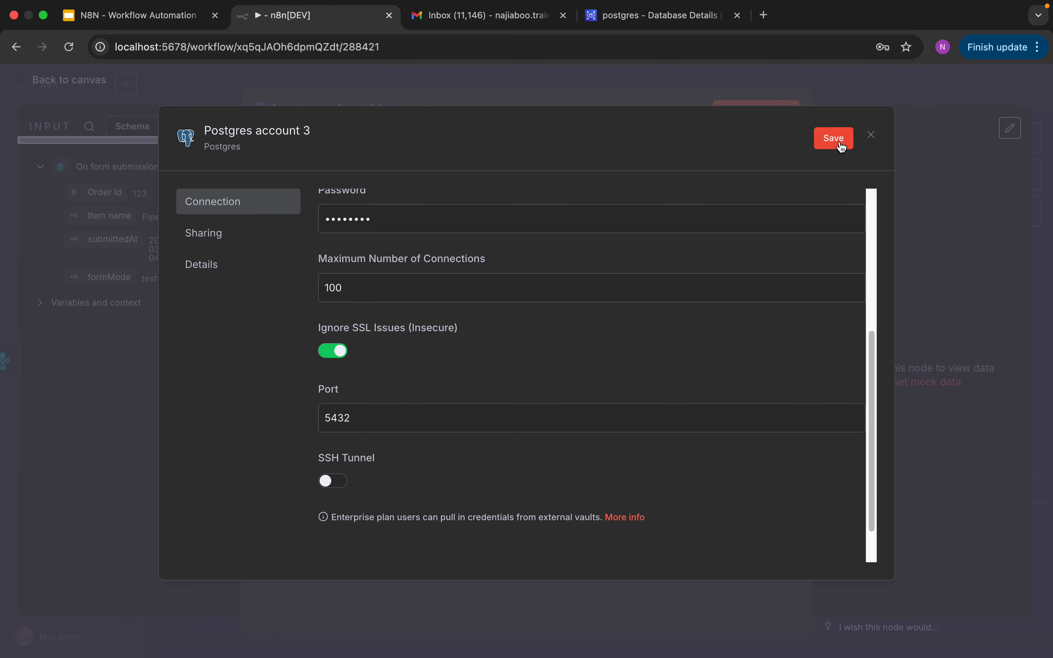
{"action": "left_click", "coordinate": [822, 144]}
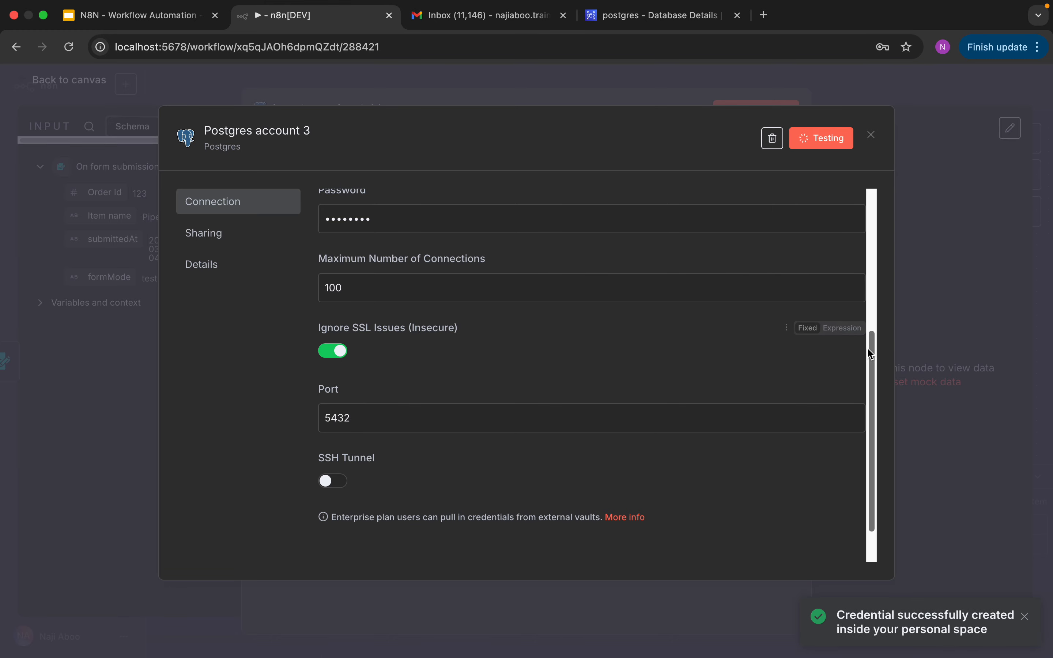
{"action": "left_click_drag", "start_coordinate": [869, 347], "coordinate": [881, 196]}
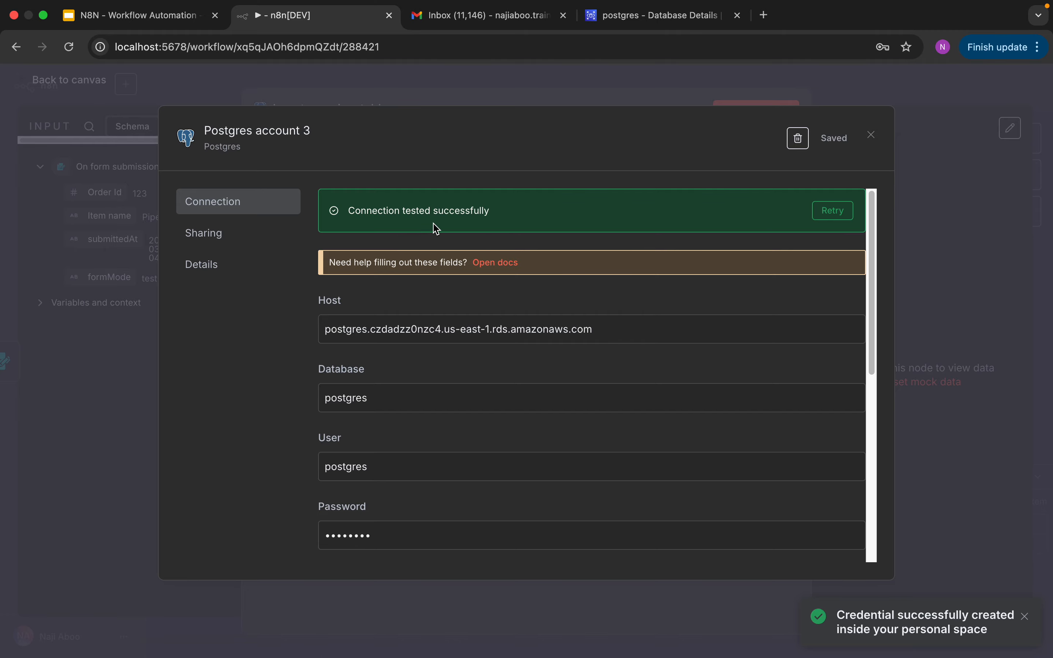
Step: Dismiss the credential and browser password prompts, then select the orderdetails table
{"action": "left_click", "coordinate": [872, 136]}
{"action": "left_click", "coordinate": [776, 267]}
{"action": "left_click", "coordinate": [654, 256]}
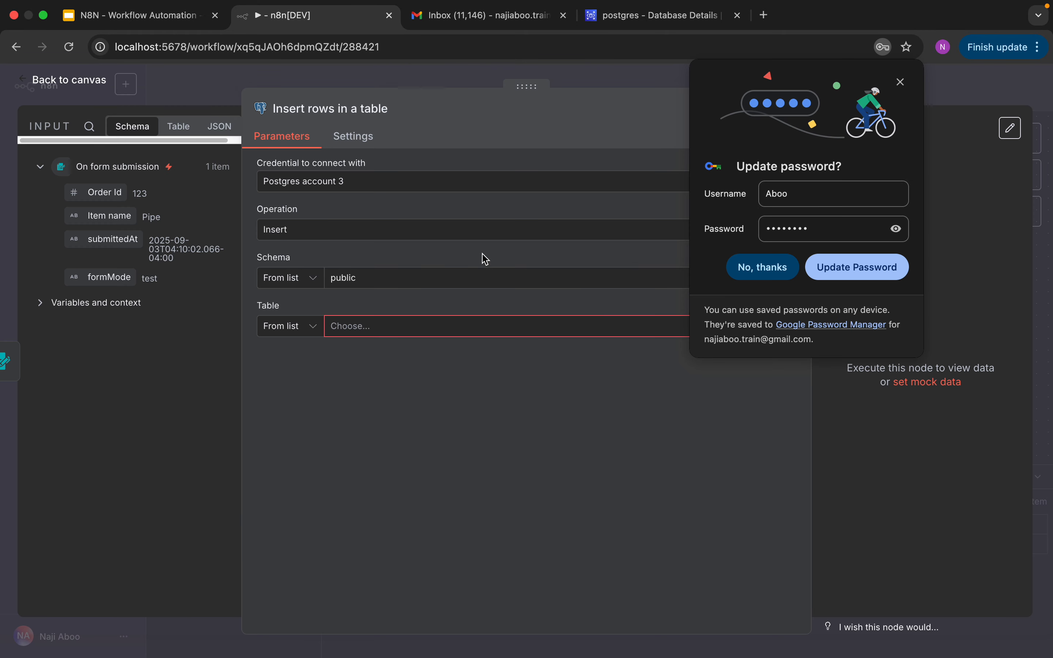
{"action": "left_click", "coordinate": [744, 266]}
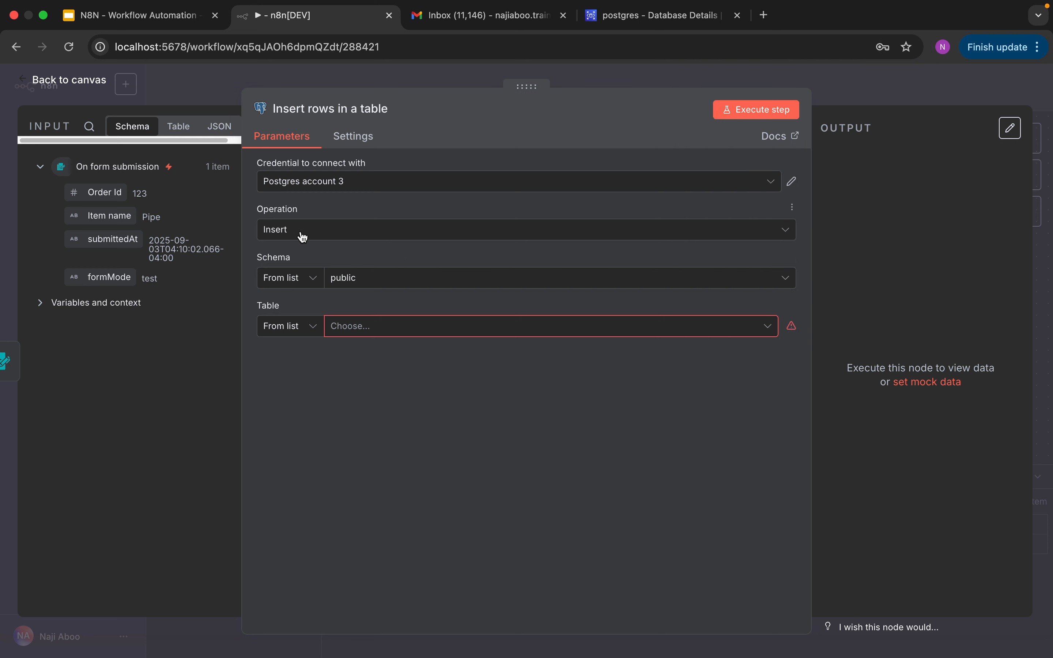
{"action": "left_click", "coordinate": [391, 327]}
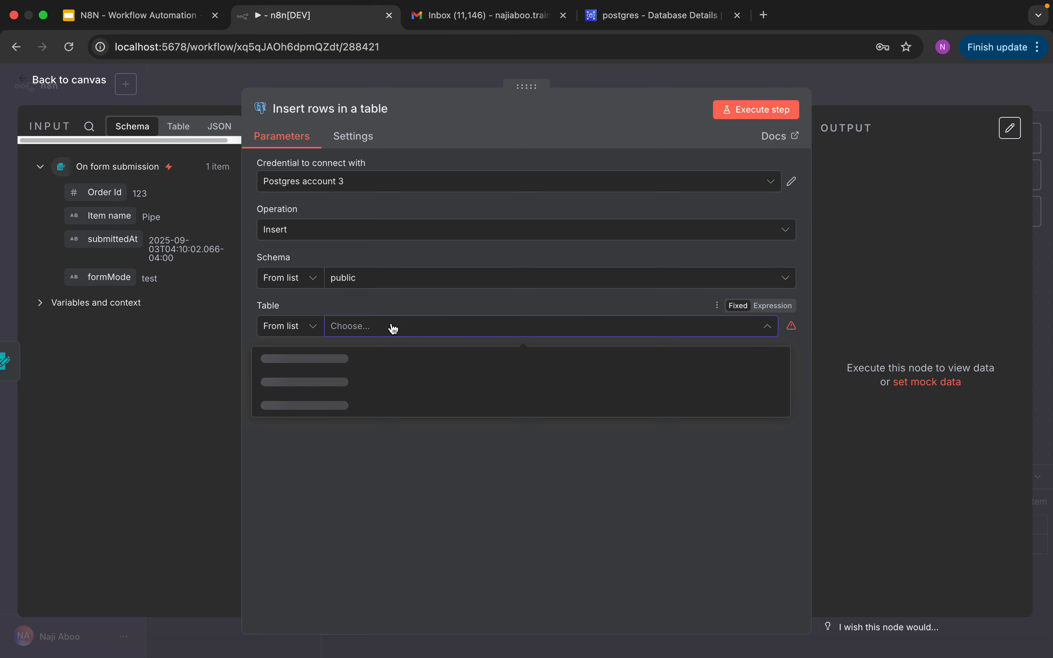
{"action": "left_click", "coordinate": [308, 365]}
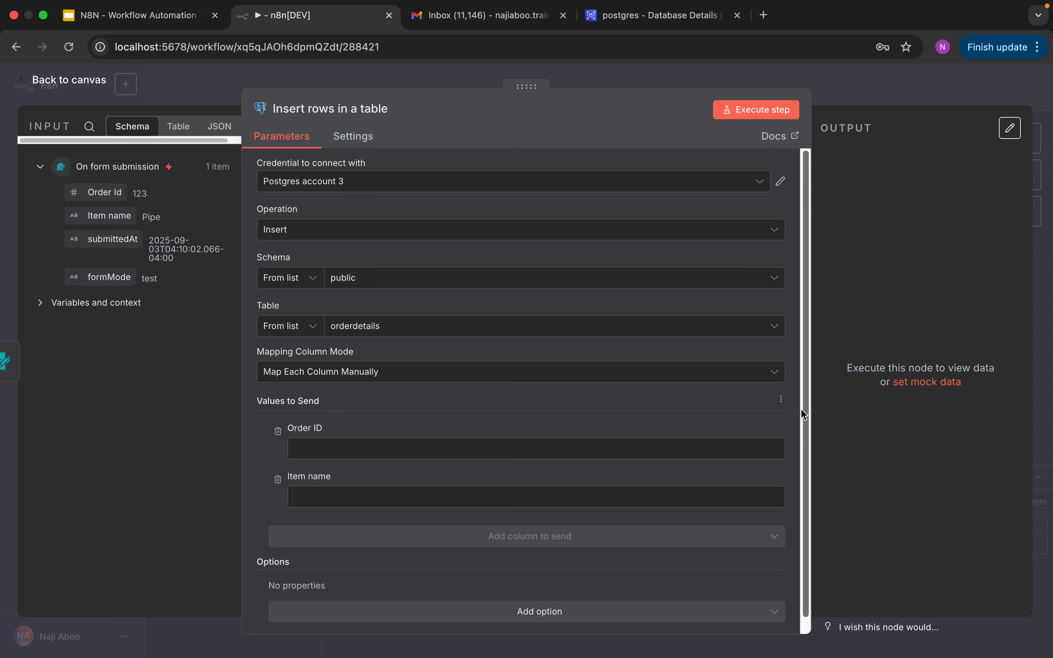
Step: Map the form's Order Id and Item name into the matching columns and run the insert
{"action": "scroll", "coordinate": [801, 407], "scroll_direction": "down", "scroll_amount": 1}
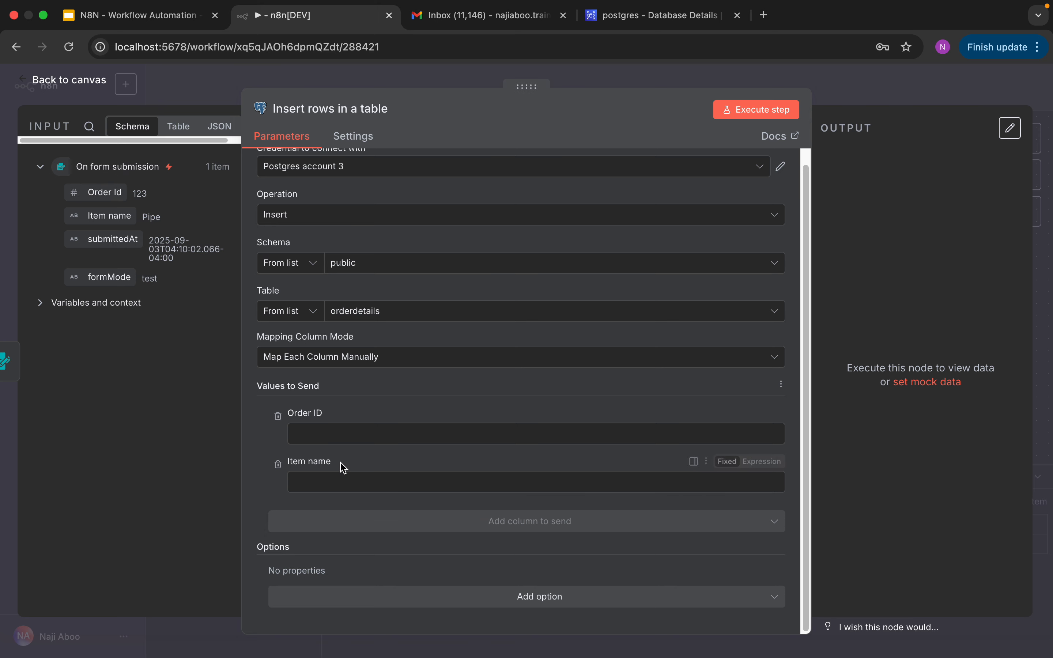
{"action": "left_click_drag", "start_coordinate": [105, 192], "coordinate": [347, 444]}
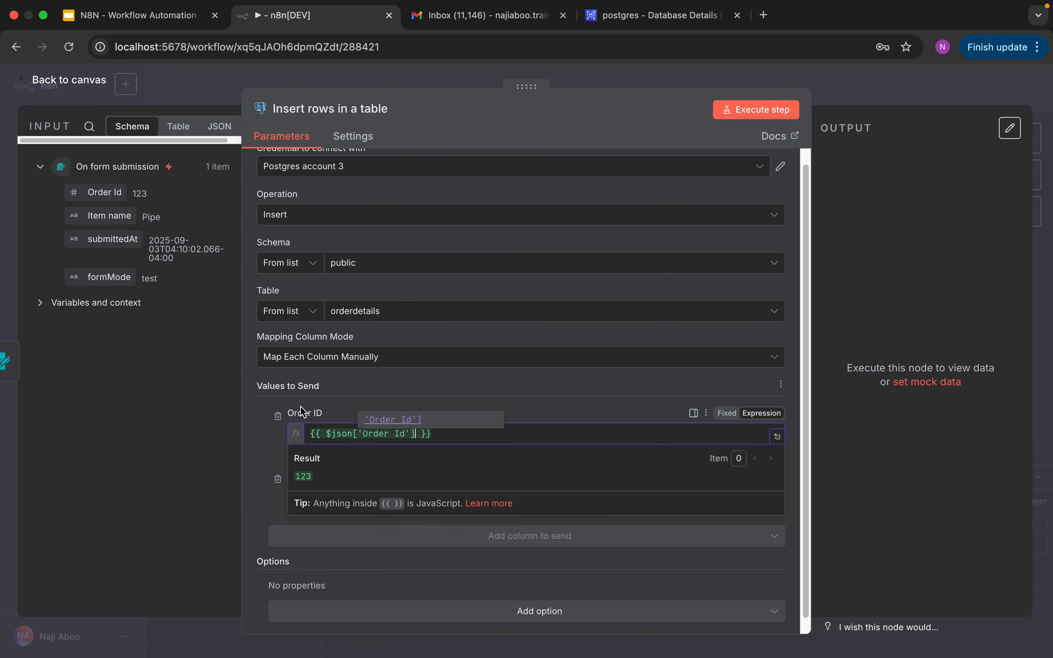
{"action": "left_click_drag", "start_coordinate": [106, 215], "coordinate": [313, 494]}
{"action": "left_click", "coordinate": [465, 461]}
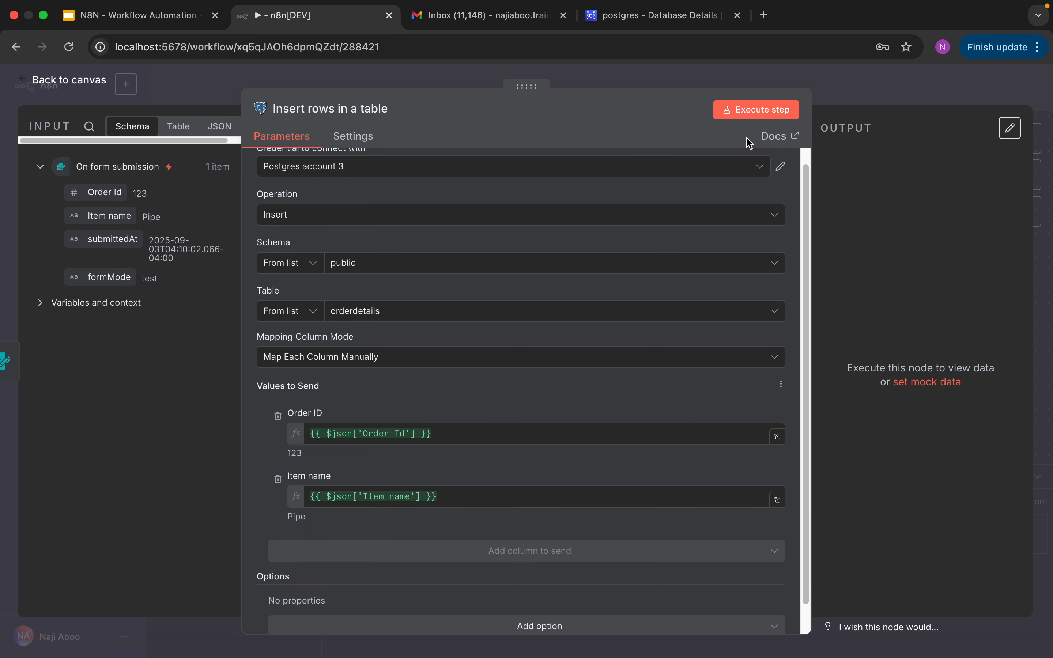
{"action": "left_click", "coordinate": [755, 117]}
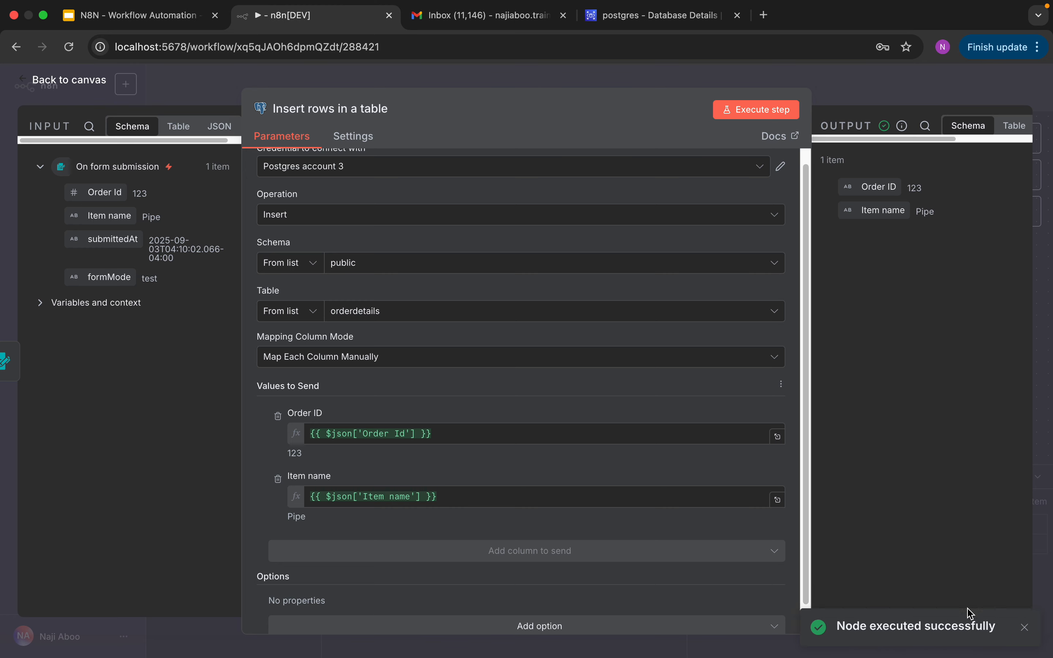
{"action": "mouse_move", "coordinate": [48, 2]}
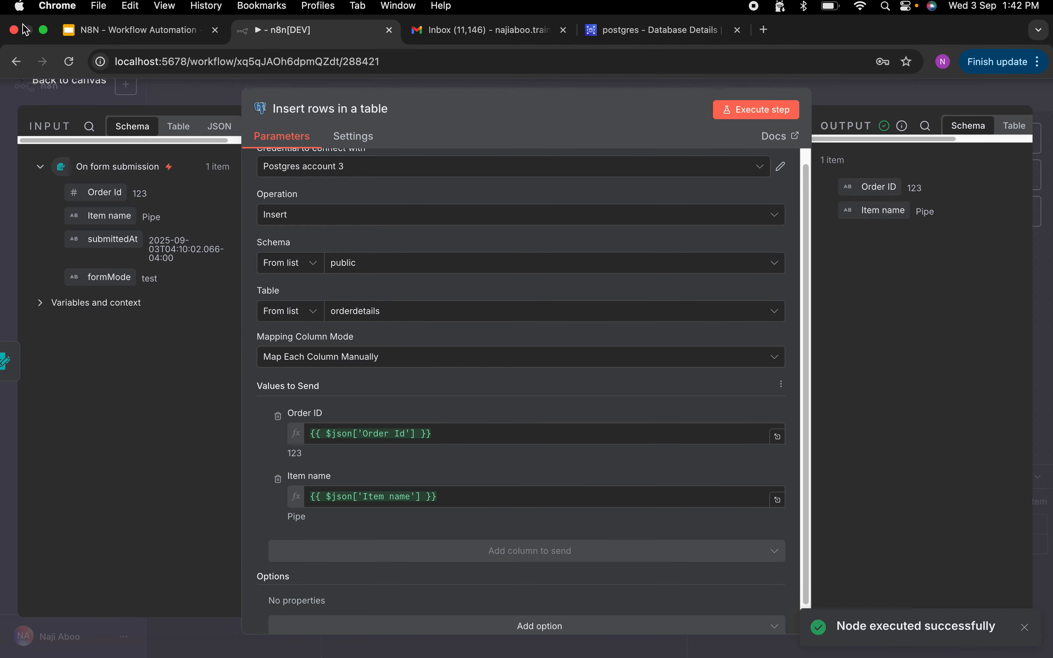
Step: Refresh orderdetails in DBeaver to confirm the row 123, Pipe, then return to n8n
{"action": "left_click", "coordinate": [44, 33]}
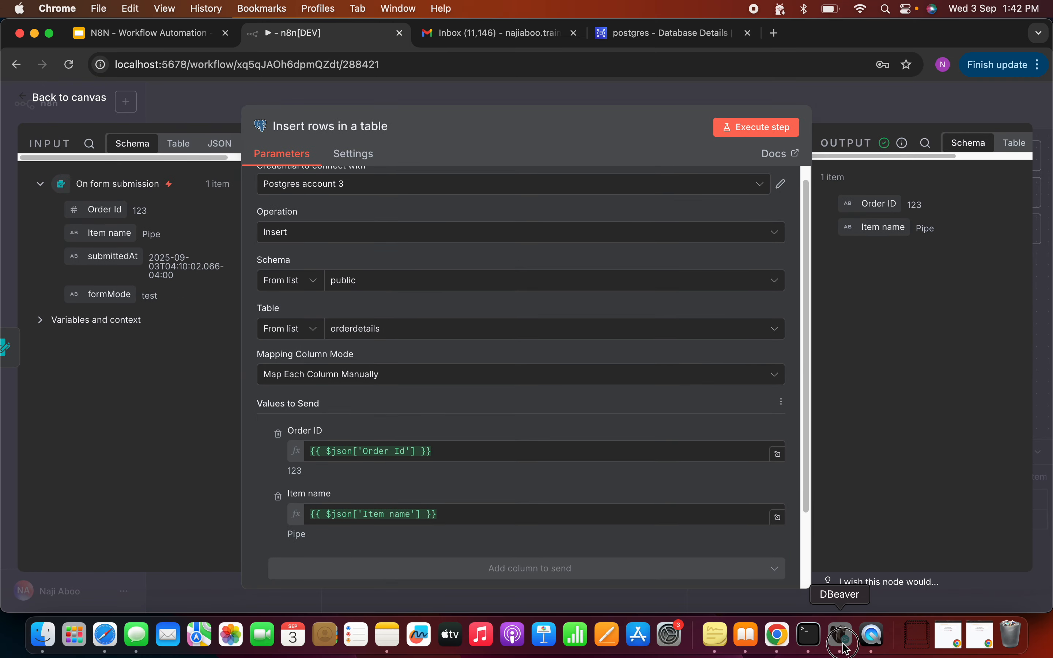
{"action": "left_click", "coordinate": [844, 644]}
{"action": "right_click", "coordinate": [498, 337]}
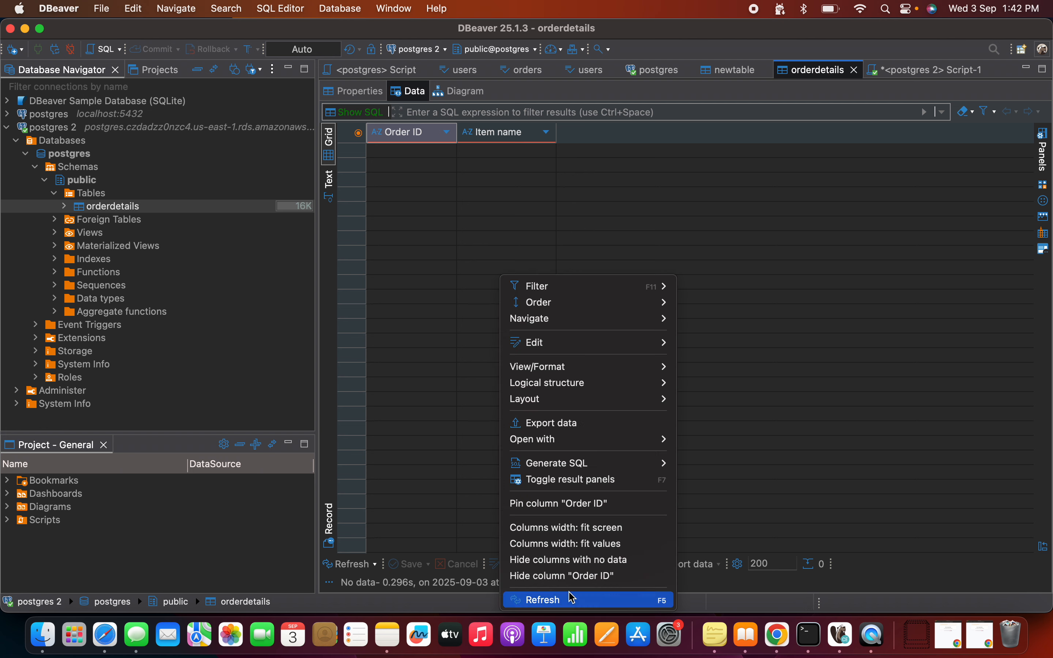
{"action": "left_click", "coordinate": [573, 597]}
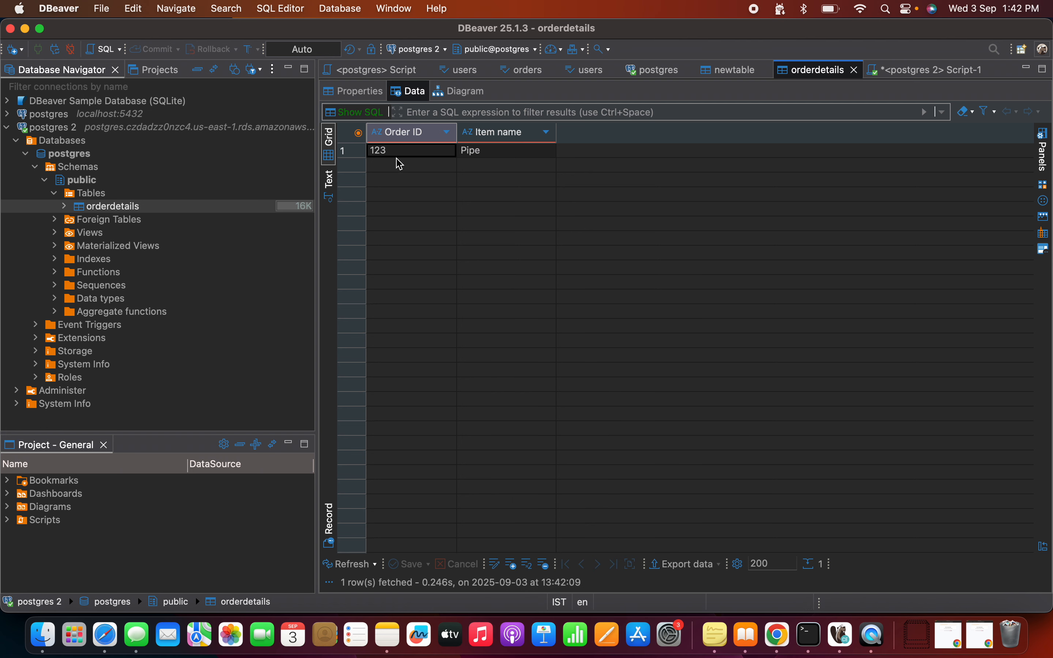
{"action": "left_click", "coordinate": [495, 158]}
{"action": "left_click", "coordinate": [777, 635]}
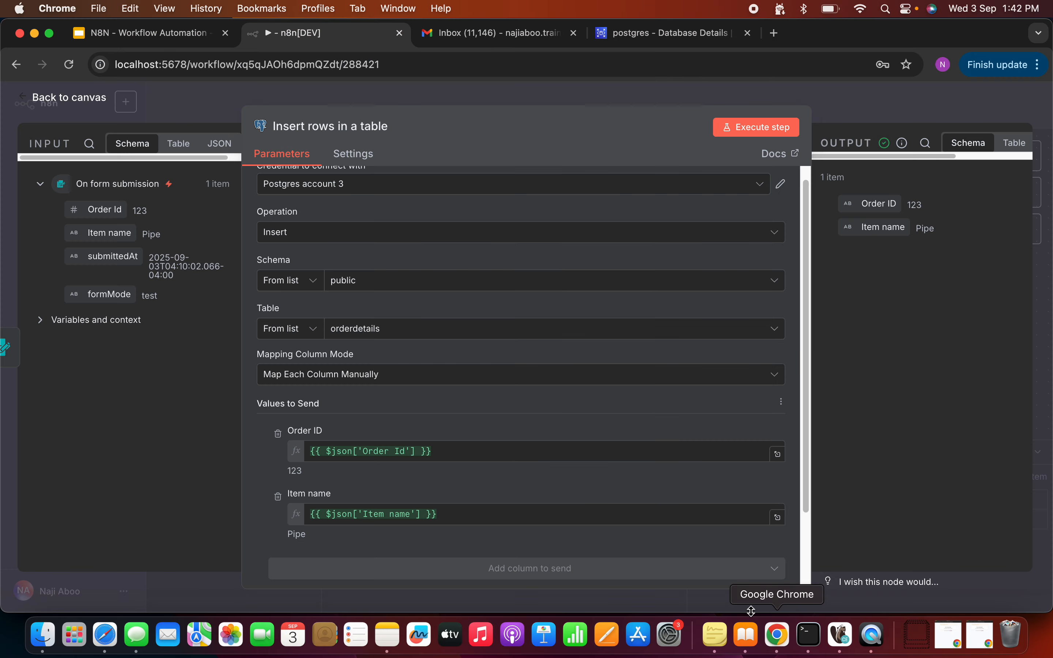
Step: Back on the canvas, move the form trigger and Postgres insert nodes left into line
{"action": "left_click", "coordinate": [90, 99]}
{"action": "left_click", "coordinate": [399, 235]}
{"action": "left_click_drag", "start_coordinate": [399, 235], "coordinate": [283, 223]}
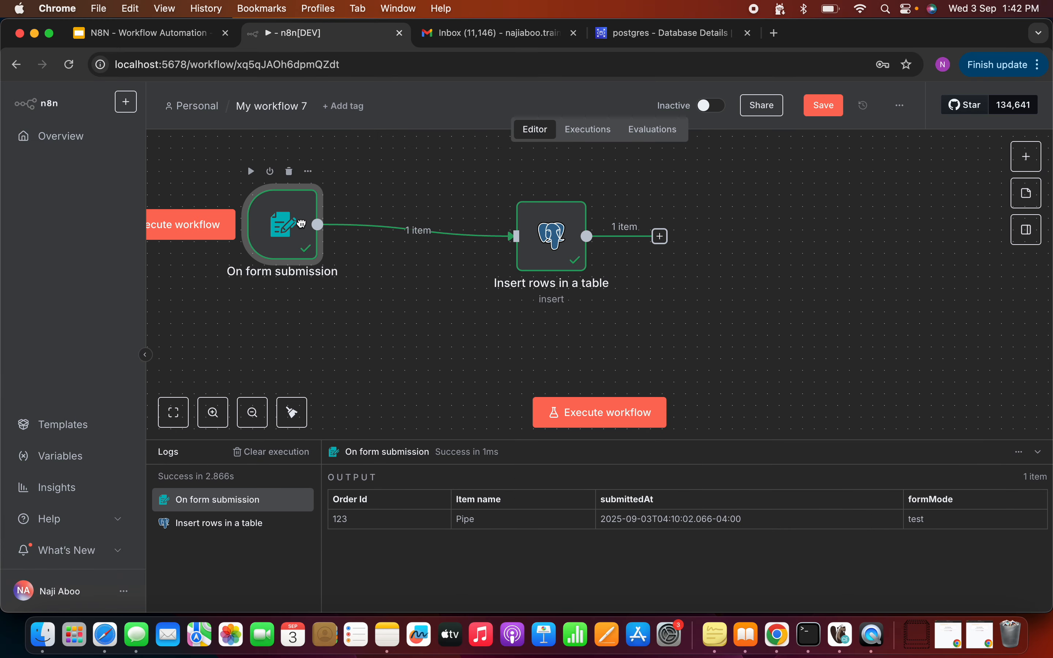
{"action": "left_click_drag", "start_coordinate": [531, 248], "coordinate": [426, 237]}
{"action": "left_click_drag", "start_coordinate": [283, 226], "coordinate": [259, 226]}
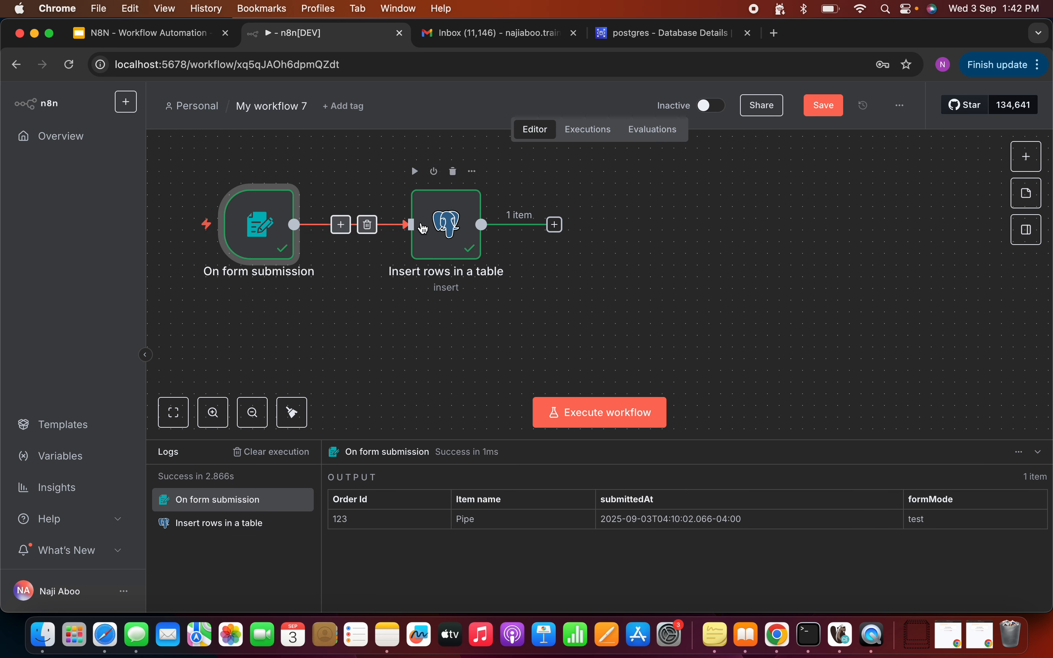
{"action": "left_click_drag", "start_coordinate": [440, 224], "coordinate": [428, 221]}
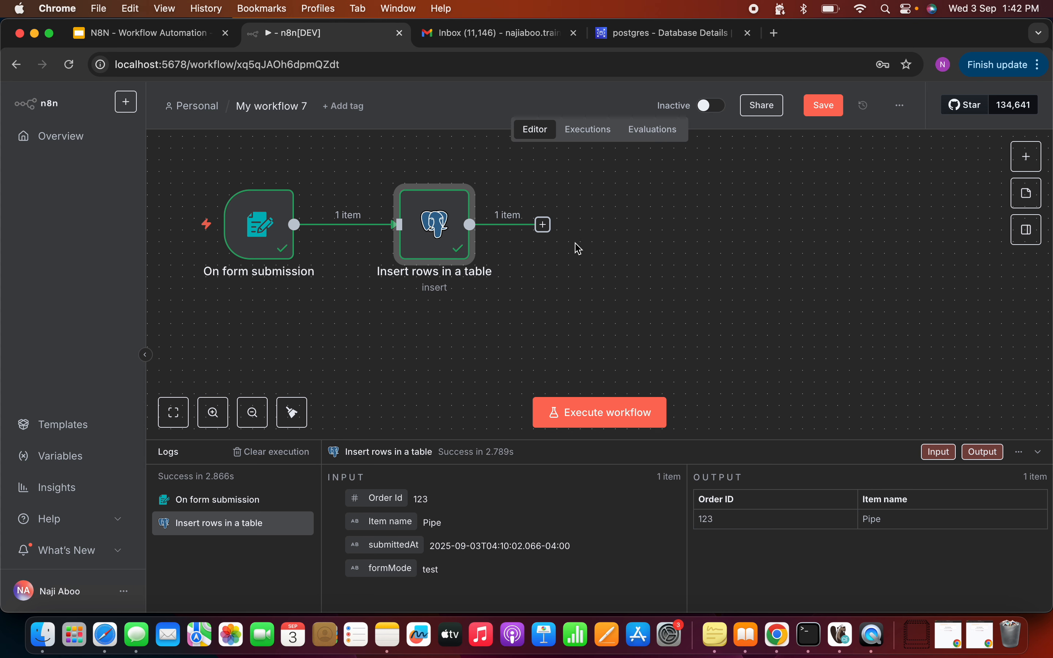
Step: Add an AI Agent node after 'Insert rows in a table' and open its chat model list
{"action": "left_click", "coordinate": [1028, 157]}
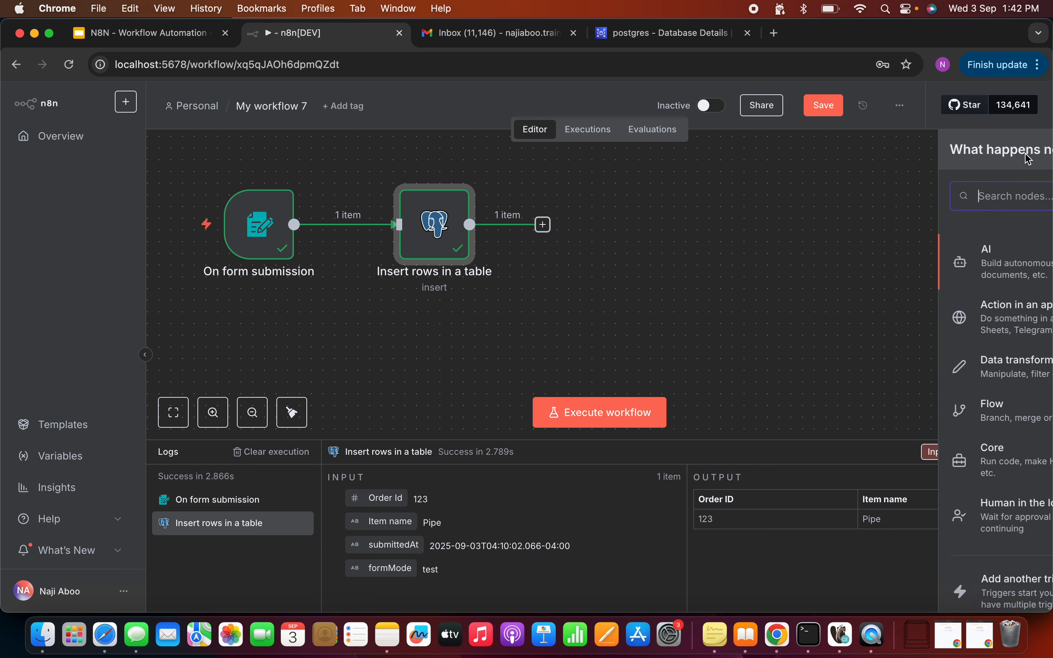
{"action": "type", "text": "ai age"}
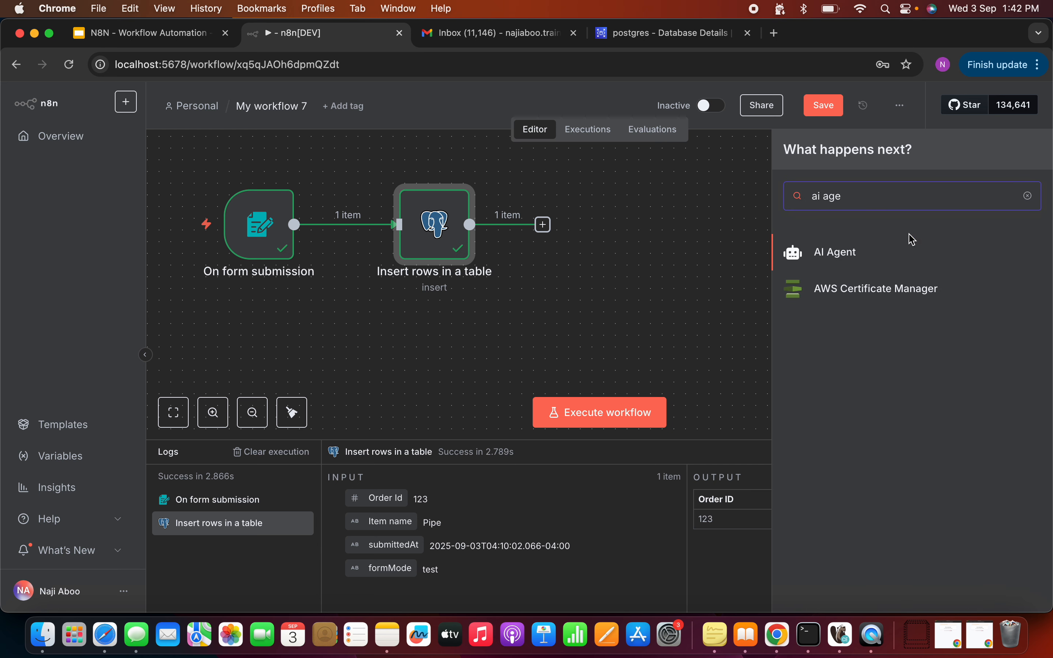
{"action": "left_click", "coordinate": [860, 252]}
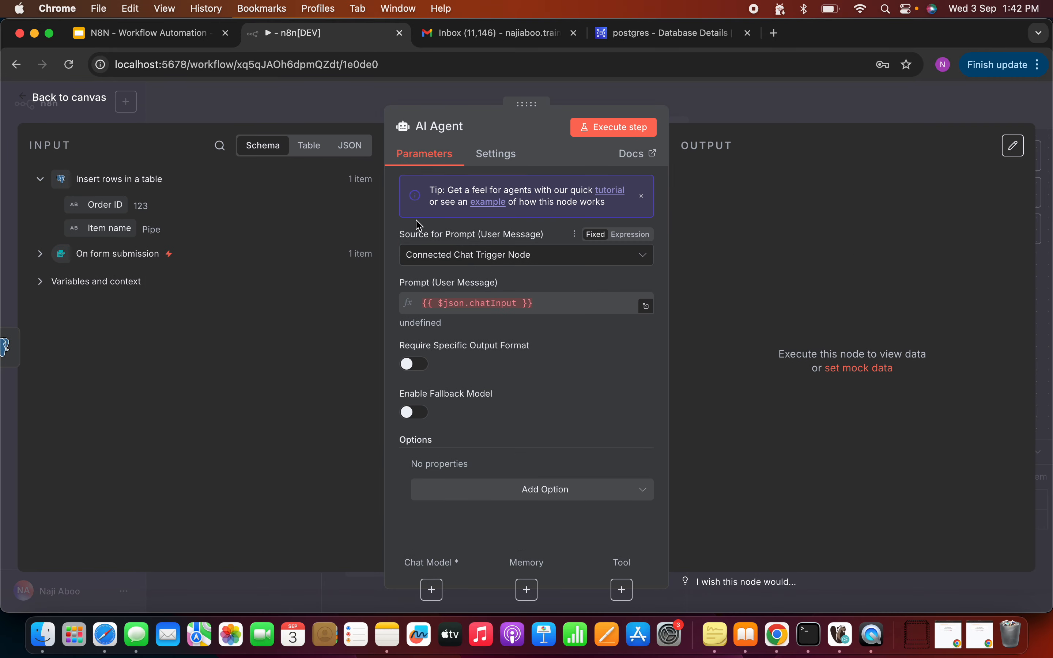
{"action": "left_click", "coordinate": [92, 103]}
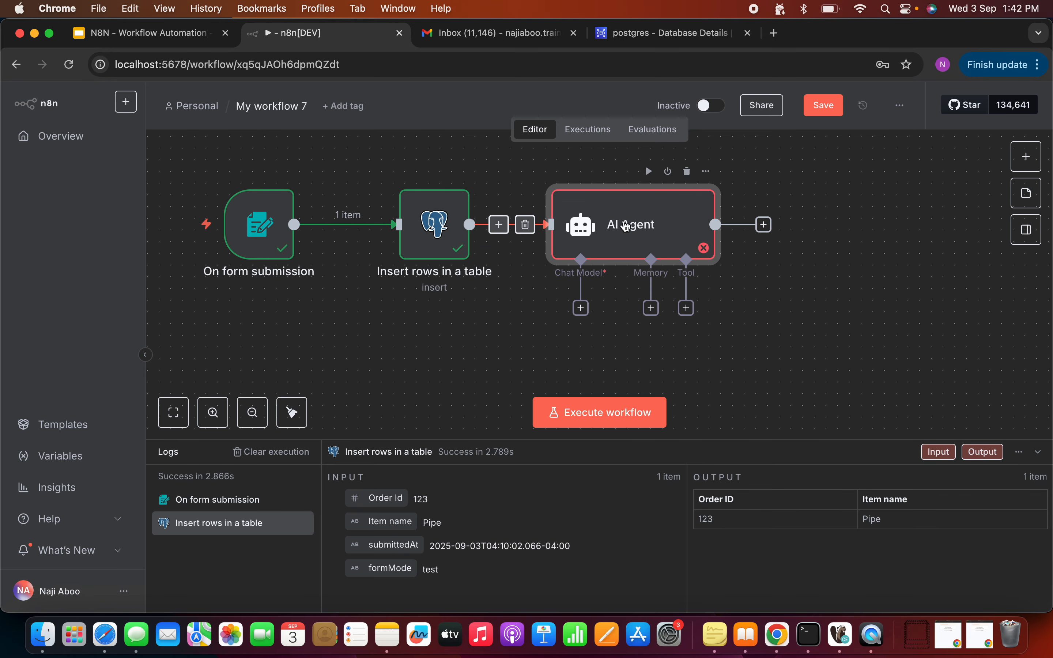
{"action": "left_click", "coordinate": [581, 309]}
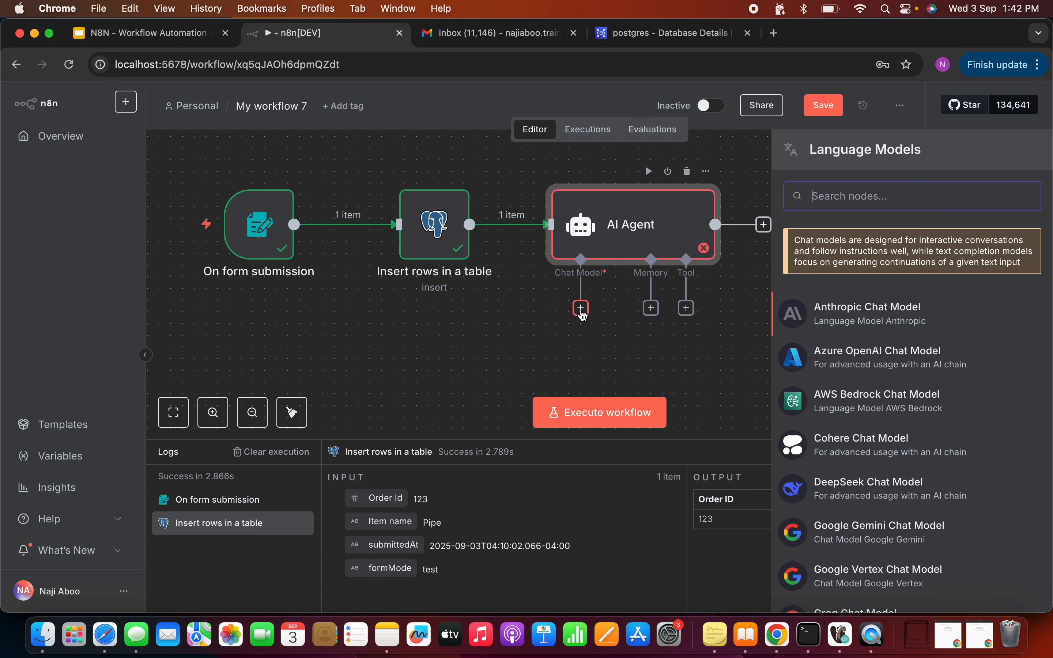
Step: Attach an Ollama Chat Model to the agent using the qwen2.5:1.5b model
{"action": "type", "text": "olla"}
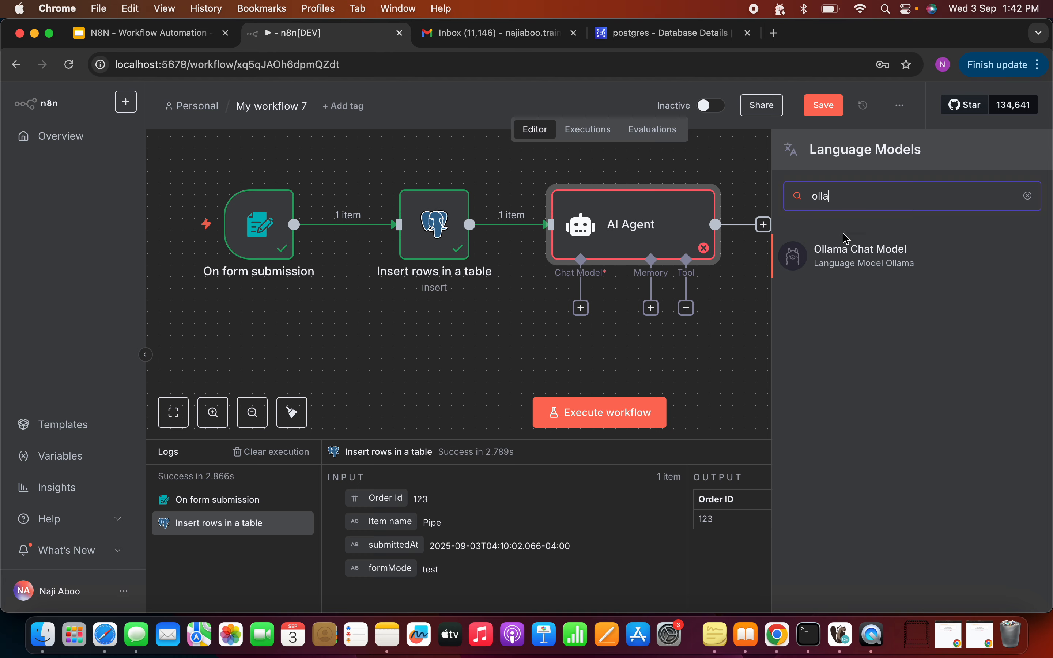
{"action": "left_click", "coordinate": [847, 240]}
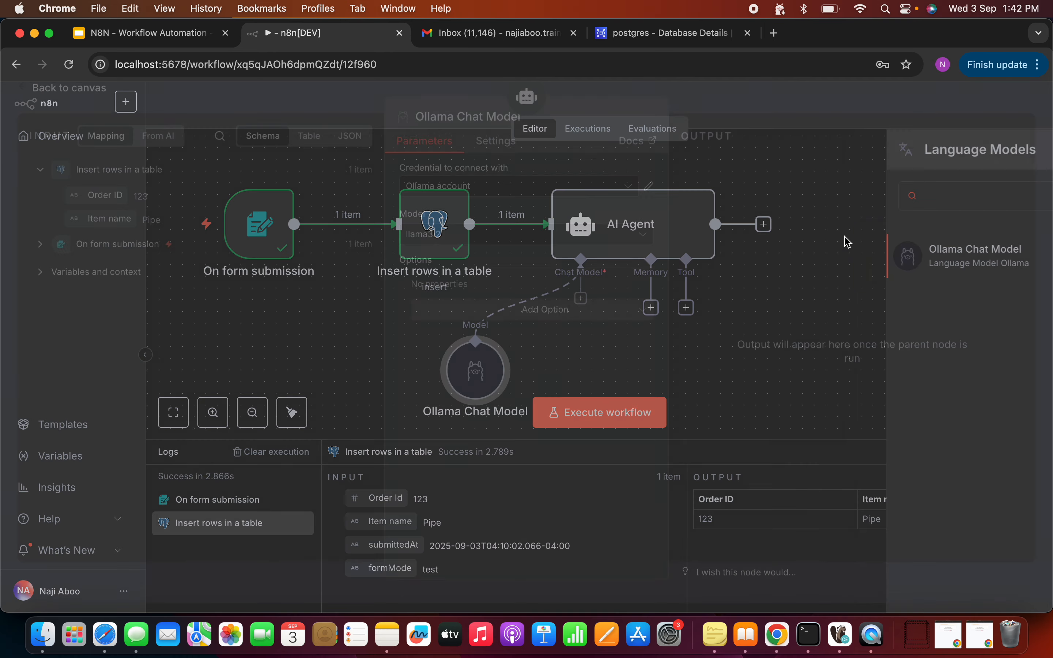
{"action": "left_click", "coordinate": [646, 250]}
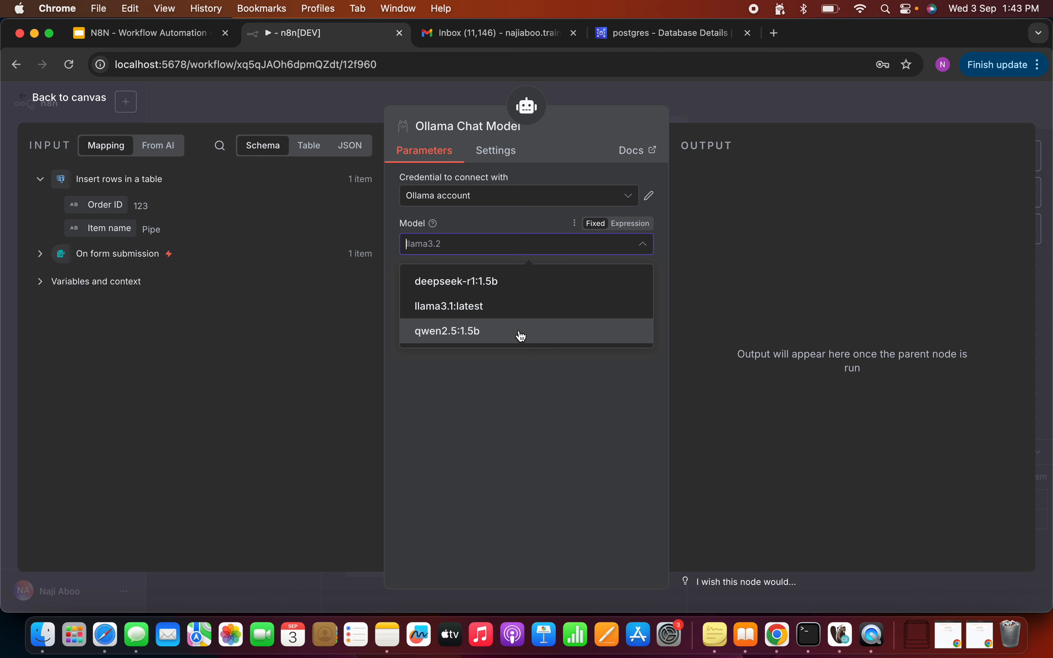
{"action": "left_click", "coordinate": [522, 334]}
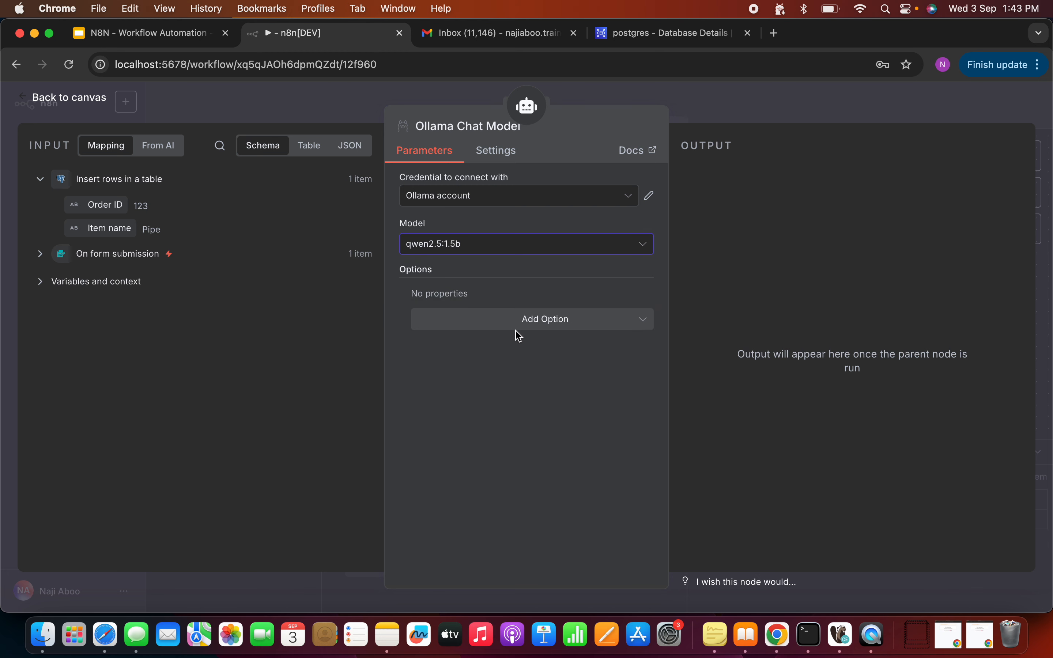
Step: Add the Output Format option to the Ollama model and set it to JSON
{"action": "left_click", "coordinate": [544, 327]}
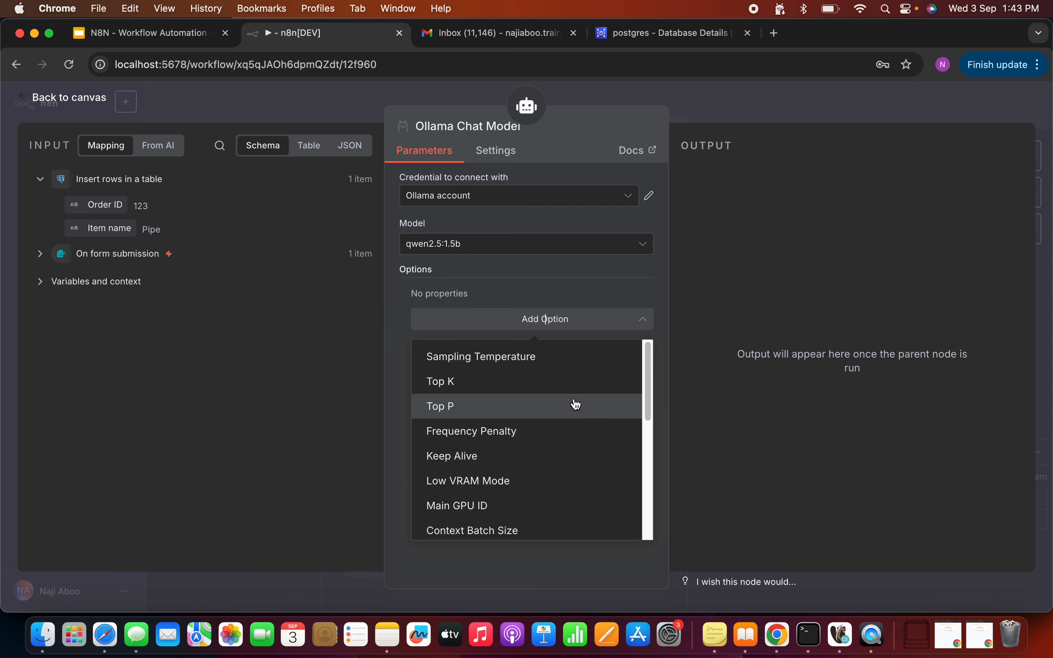
{"action": "scroll", "coordinate": [605, 468], "scroll_direction": "down", "scroll_amount": 6}
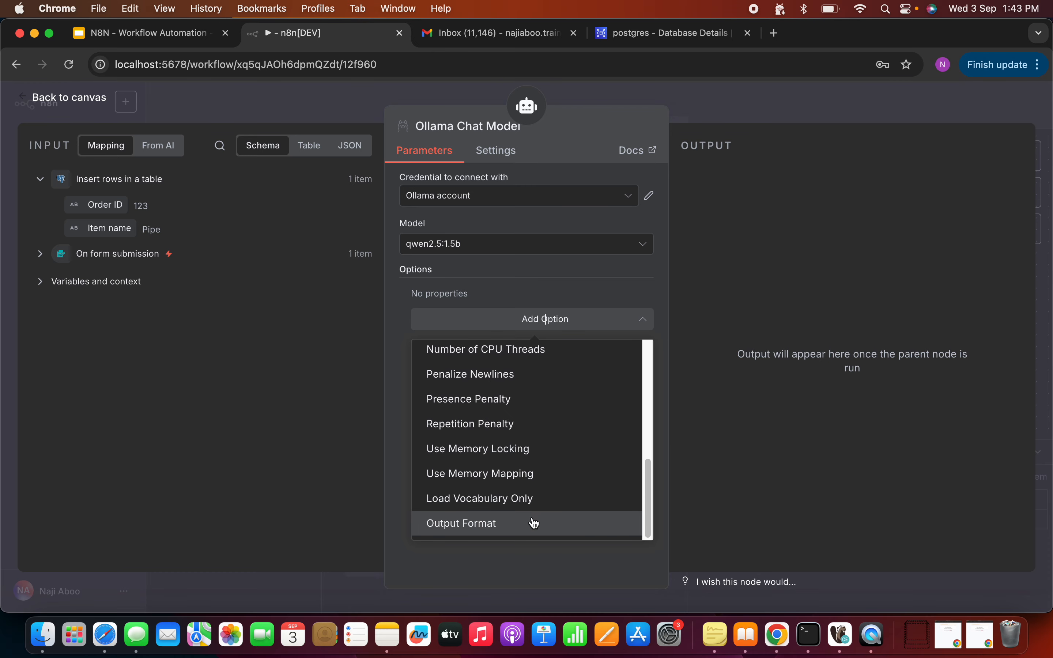
{"action": "left_click", "coordinate": [533, 522]}
{"action": "left_click", "coordinate": [504, 330]}
{"action": "left_click", "coordinate": [491, 372]}
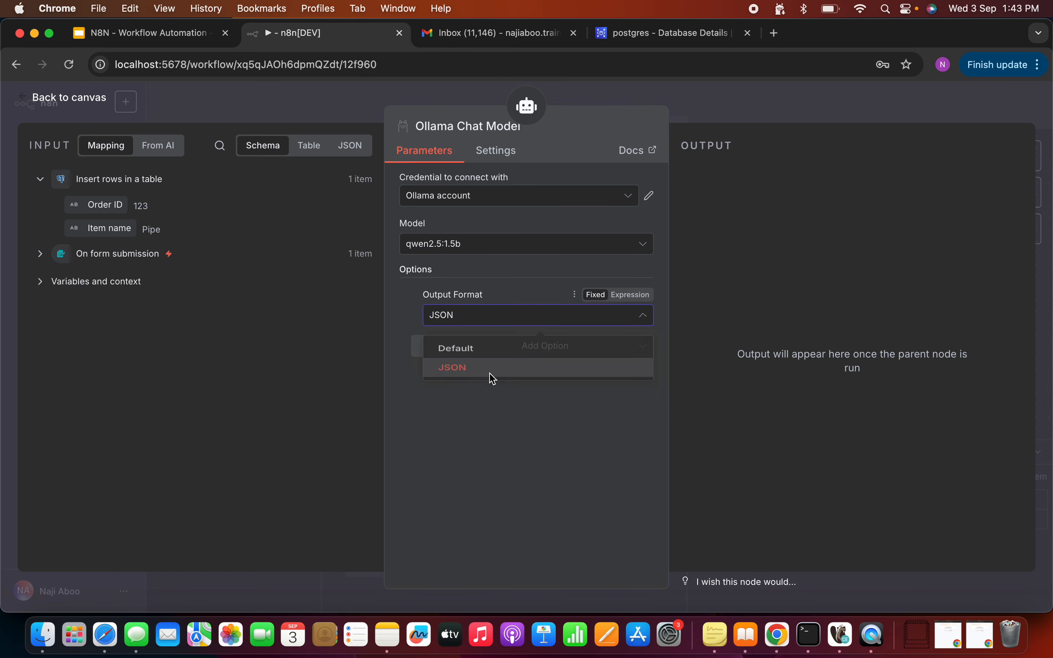
{"action": "left_click", "coordinate": [84, 100]}
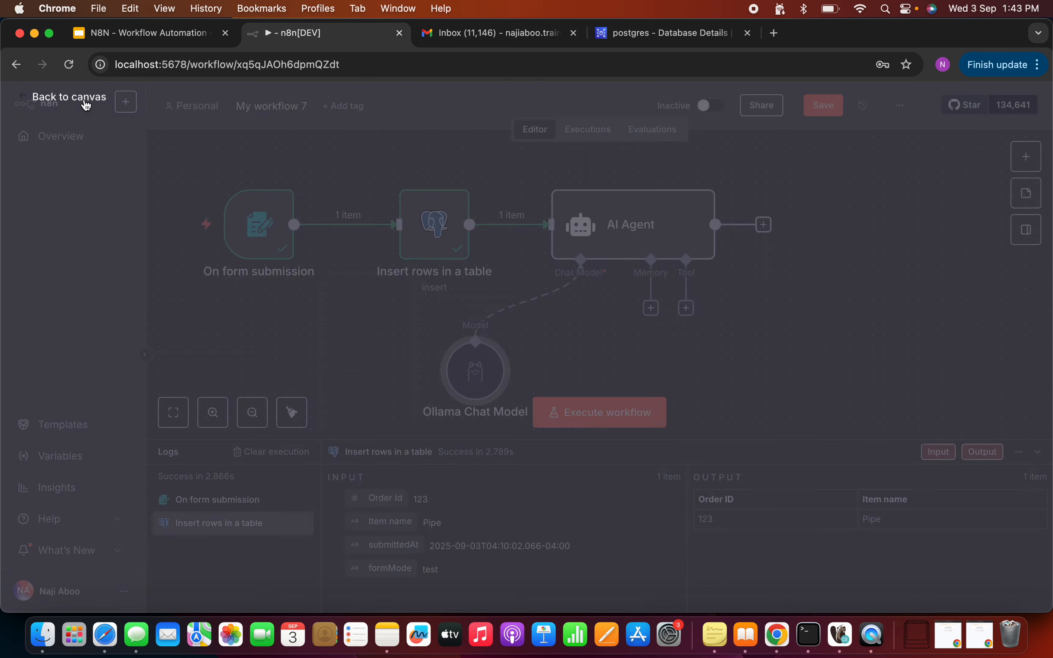
{"action": "double_click", "coordinate": [465, 377]}
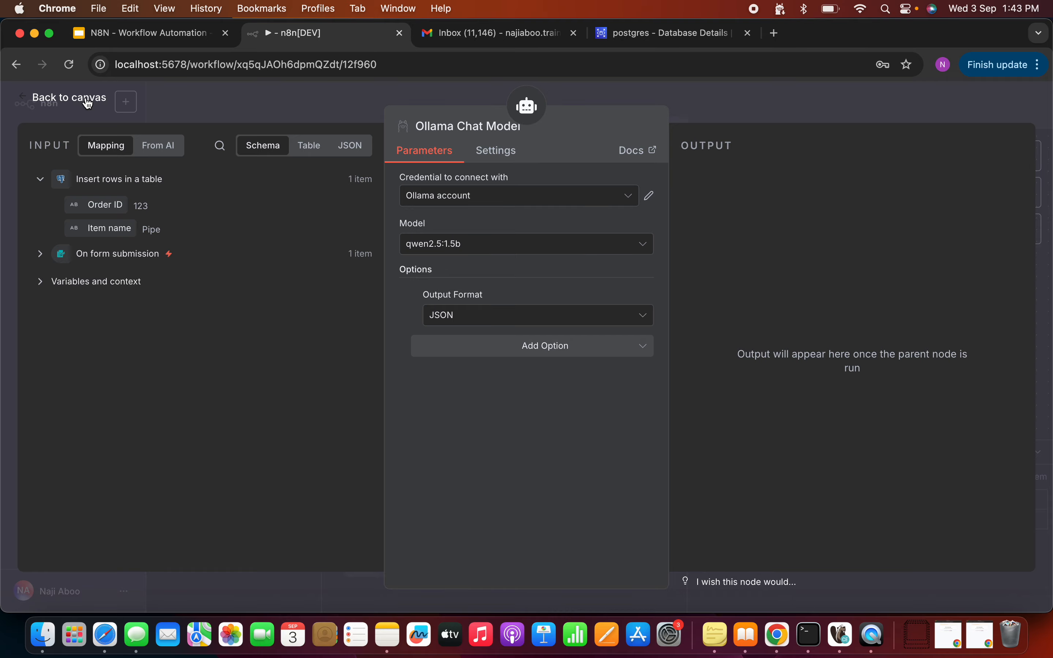
{"action": "left_click", "coordinate": [70, 97]}
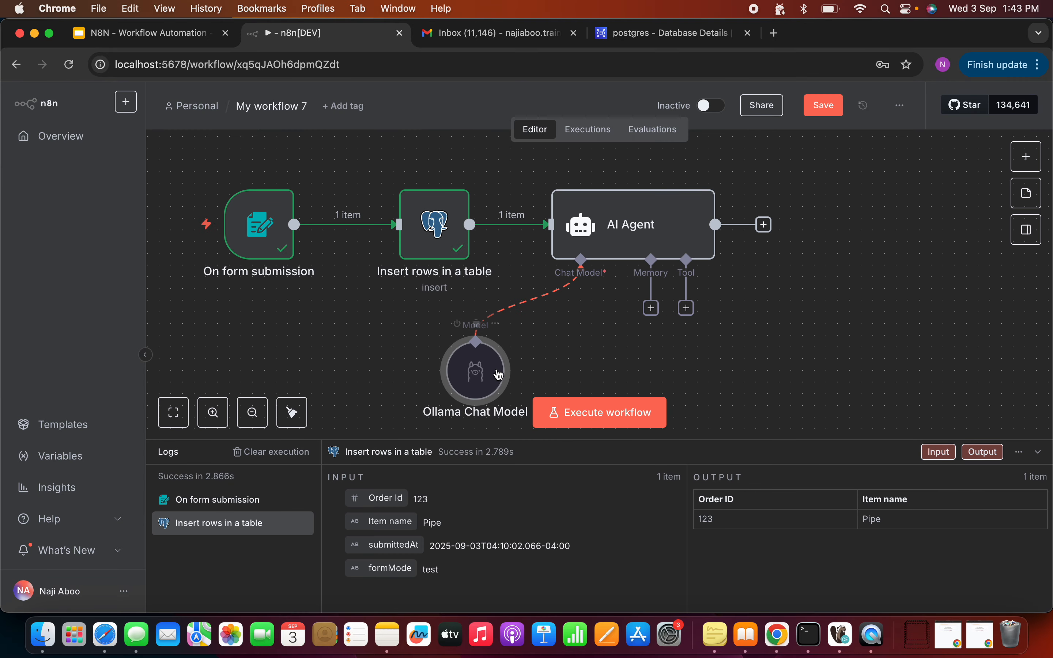
Step: Set the AI Agent's prompt source to 'Define below' with the prompt 'You are an agent'
{"action": "left_click_drag", "start_coordinate": [469, 350], "coordinate": [490, 354]}
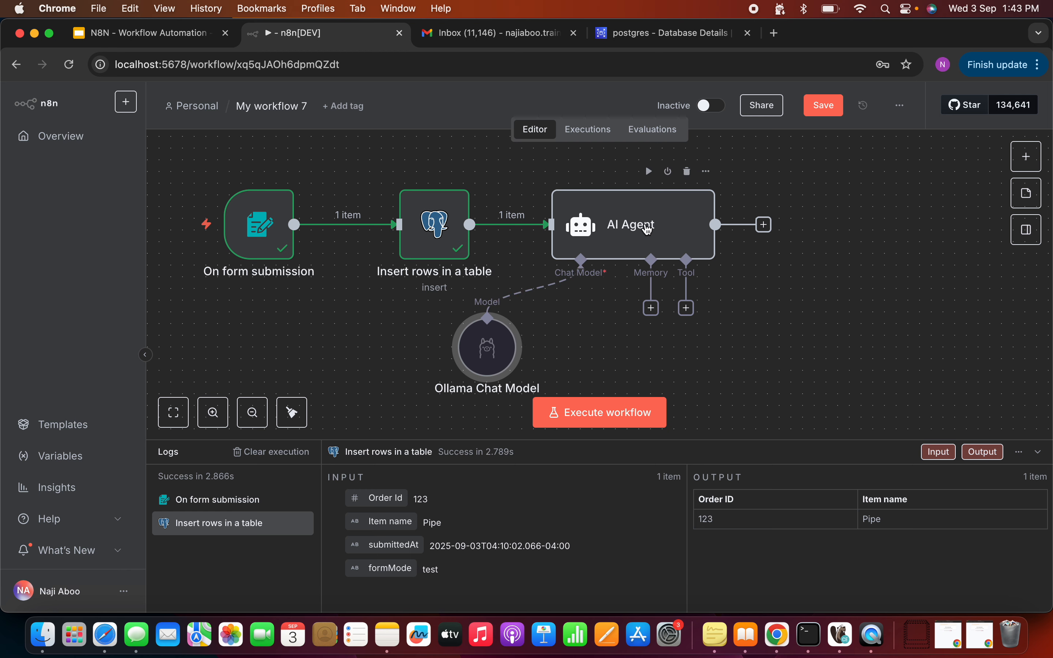
{"action": "double_click", "coordinate": [645, 227]}
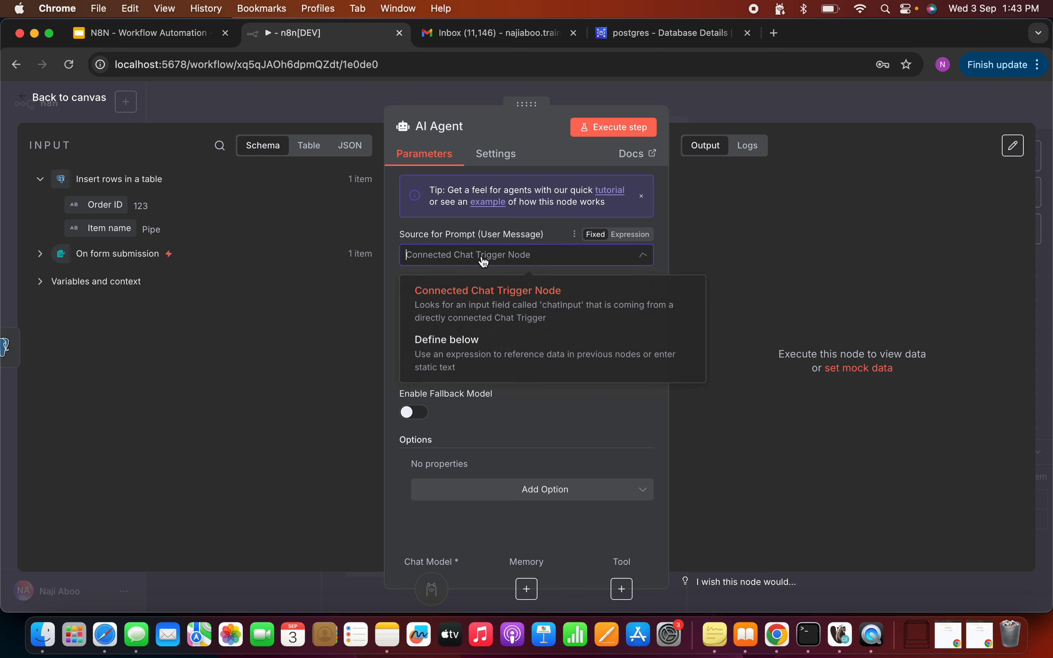
{"action": "left_click", "coordinate": [483, 261]}
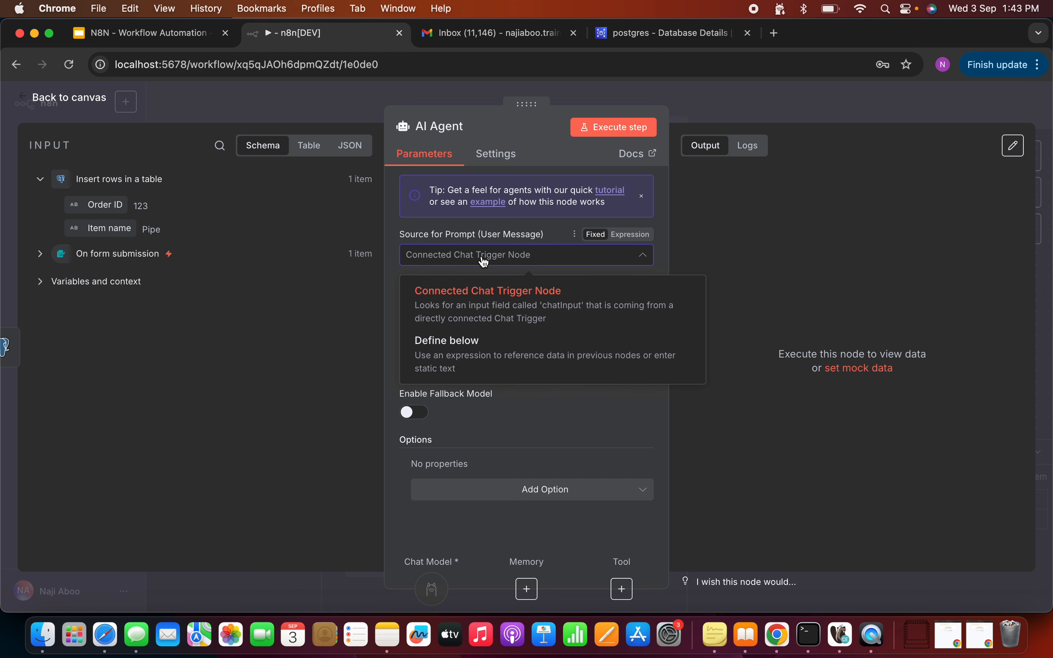
{"action": "left_click", "coordinate": [463, 261]}
{"action": "left_click", "coordinate": [463, 260]}
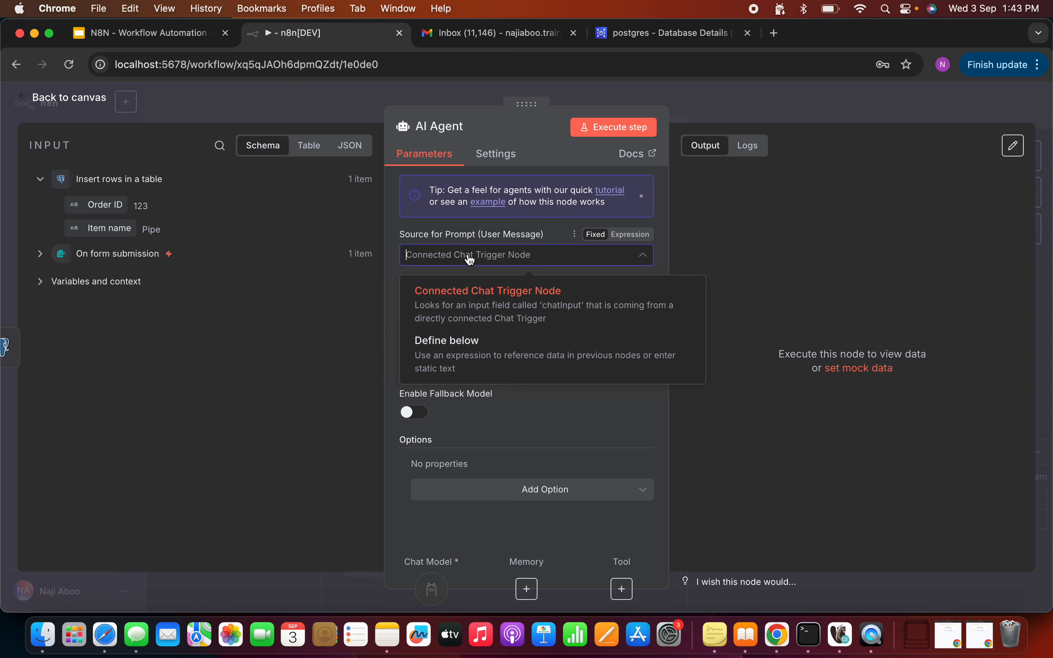
{"action": "left_click", "coordinate": [468, 354]}
{"action": "left_click", "coordinate": [467, 317]}
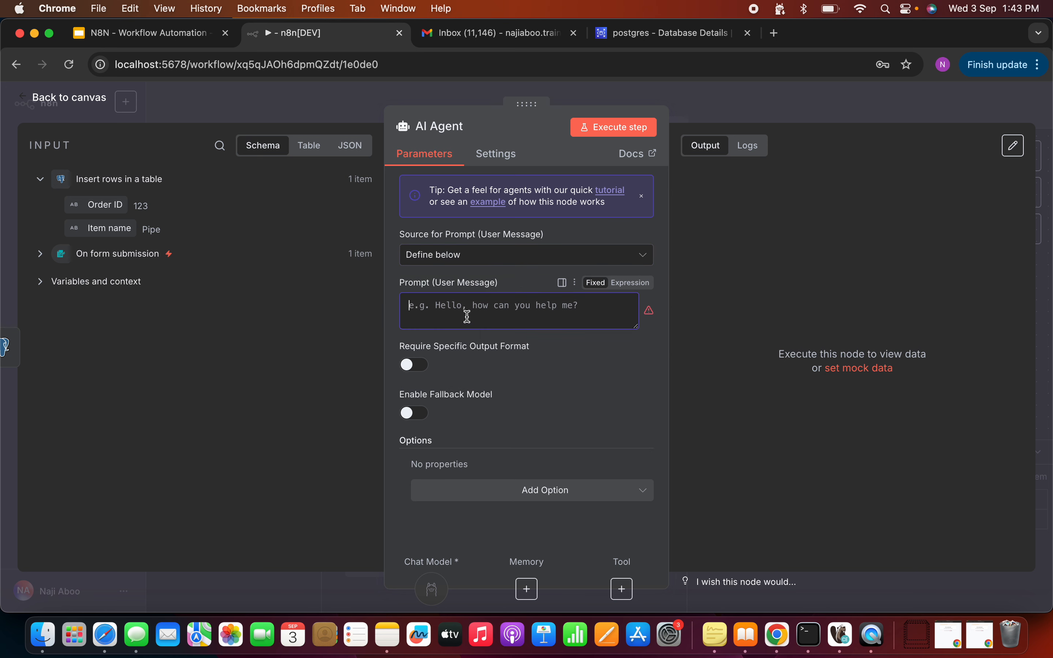
{"action": "type", "text": "YOu"}
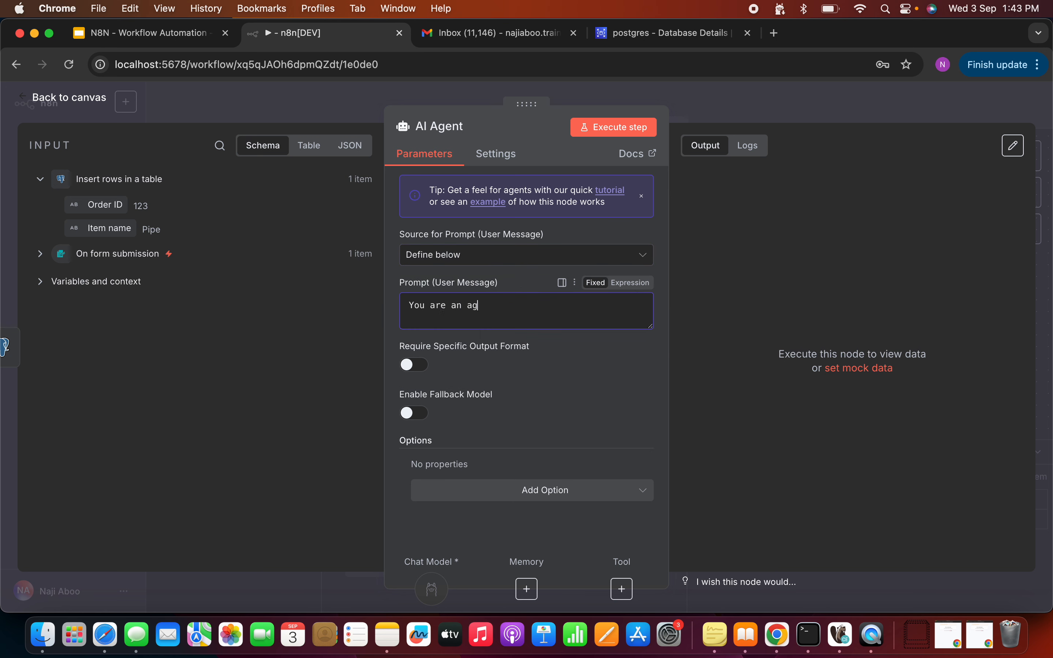
{"action": "left_click", "coordinate": [537, 381]}
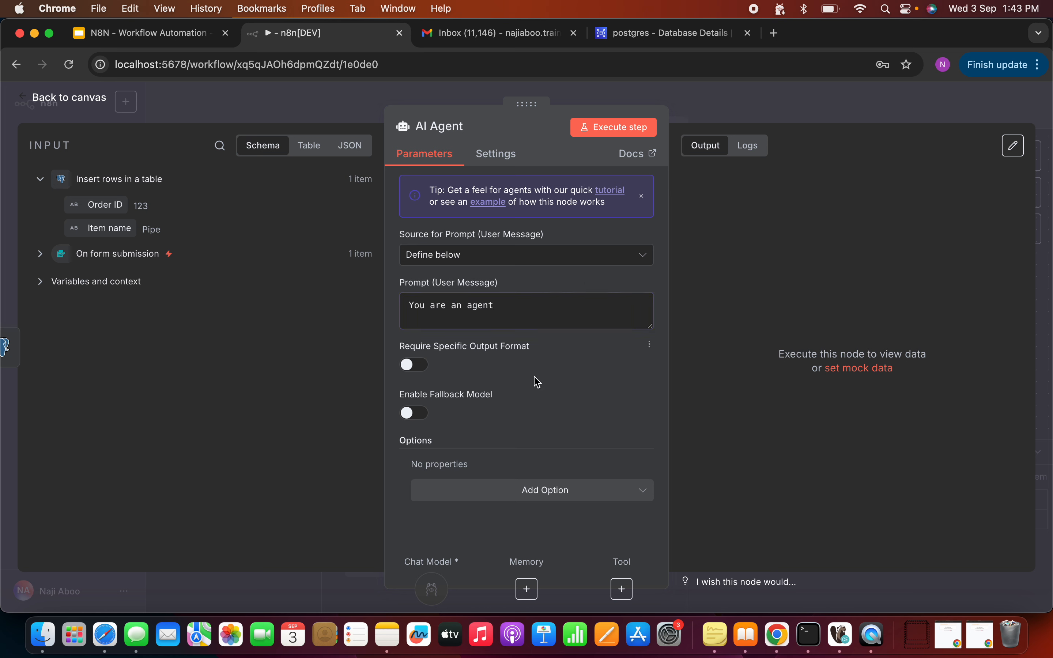
{"action": "left_click", "coordinate": [546, 494]}
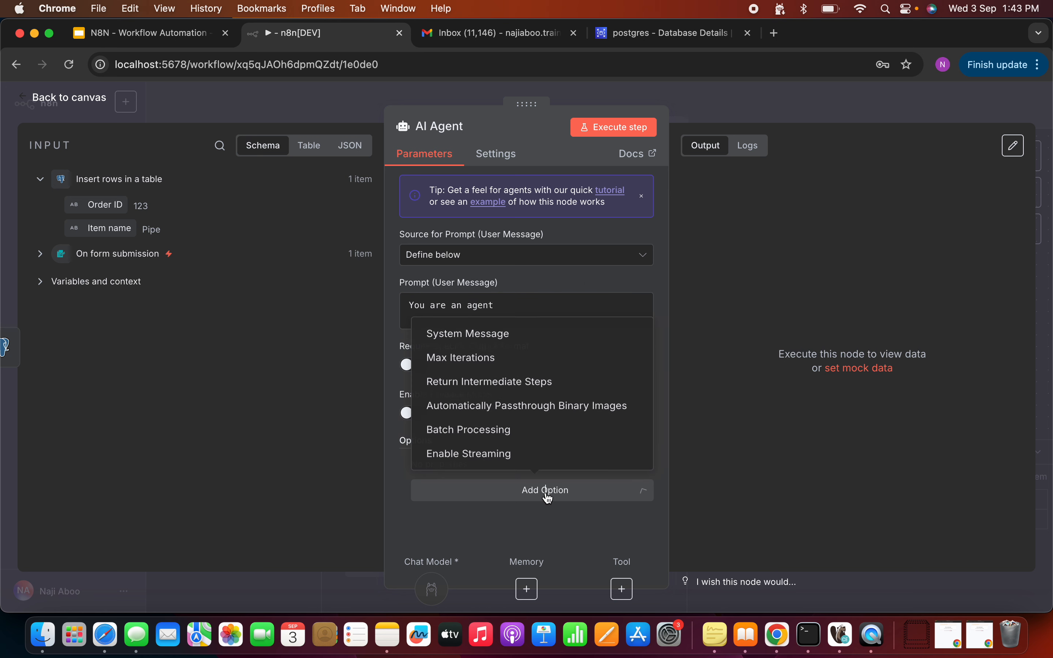
Step: Add a System Message telling the agent to draft an email with 'email_subject: New Order' and a body
{"action": "left_click", "coordinate": [504, 331]}
{"action": "left_click_drag", "start_coordinate": [661, 392], "coordinate": [663, 472]}
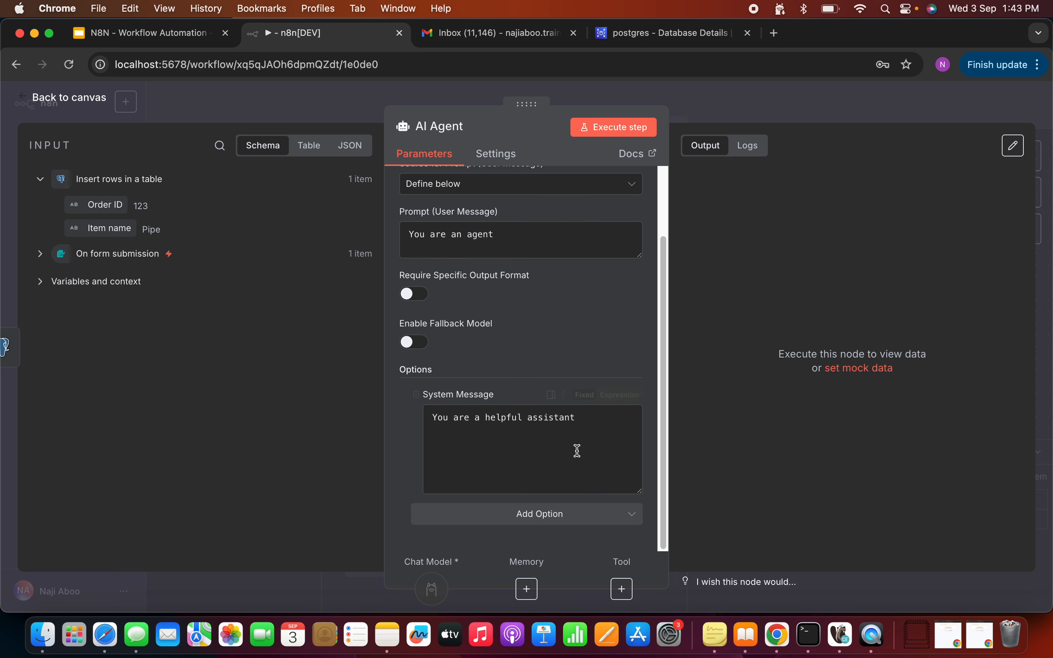
{"action": "left_click", "coordinate": [552, 452]}
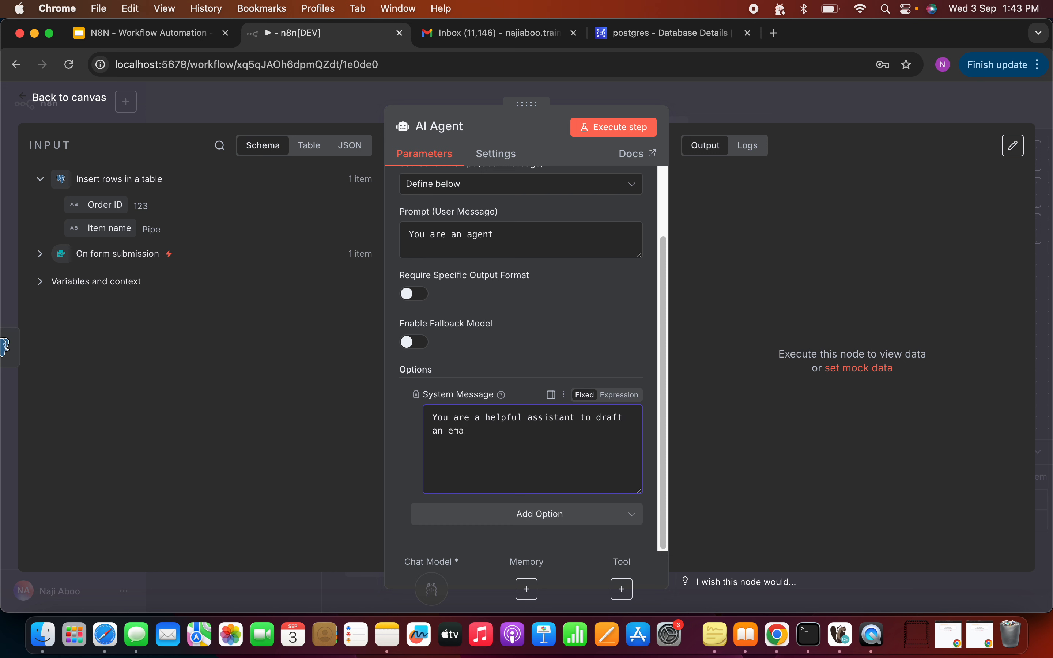
{"action": "type", "text": "it must contains an email s"}
{"action": "type", "text": "ubject: You"}
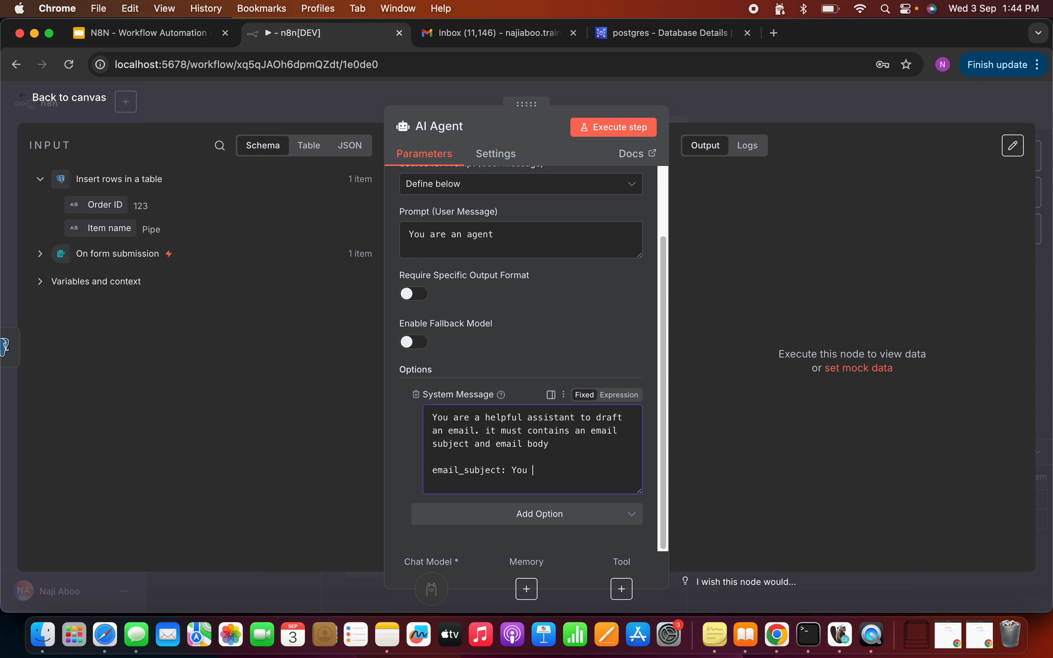
{"action": "type", "text": "have"}
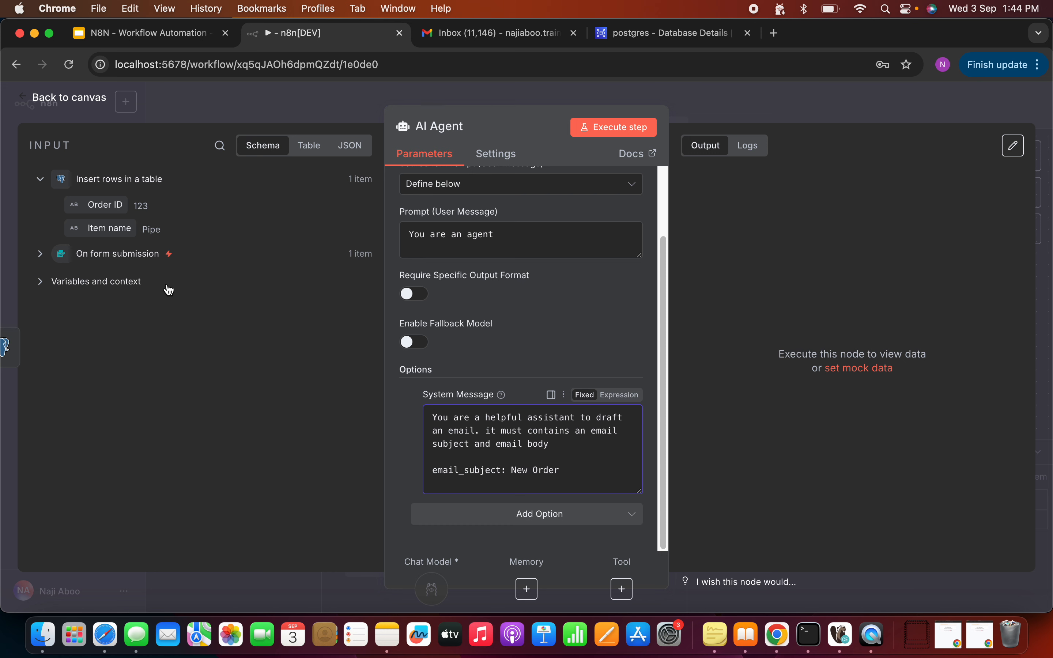
Step: Insert the Order ID field into the system message and fix the misspelled body text
{"action": "left_click_drag", "start_coordinate": [96, 204], "coordinate": [581, 473]}
{"action": "scroll", "coordinate": [587, 443], "scroll_direction": "up", "scroll_amount": 1}
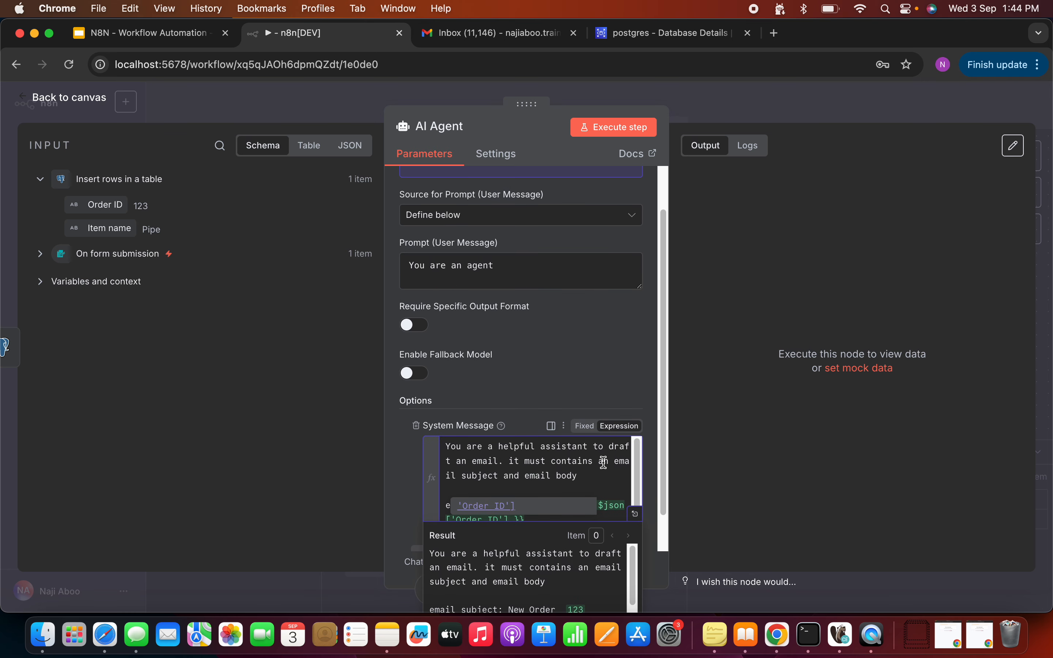
{"action": "left_click", "coordinate": [602, 461]}
{"action": "left_click", "coordinate": [545, 515]}
{"action": "scroll", "coordinate": [566, 504], "scroll_direction": "up", "scroll_amount": 2}
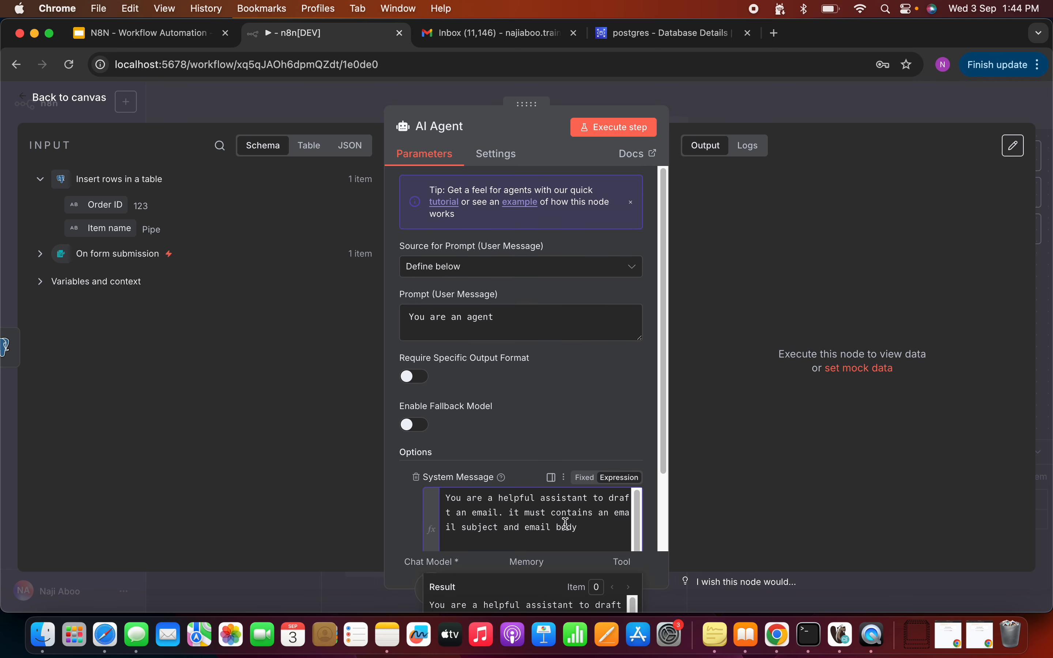
{"action": "scroll", "coordinate": [565, 509], "scroll_direction": "down", "scroll_amount": 4}
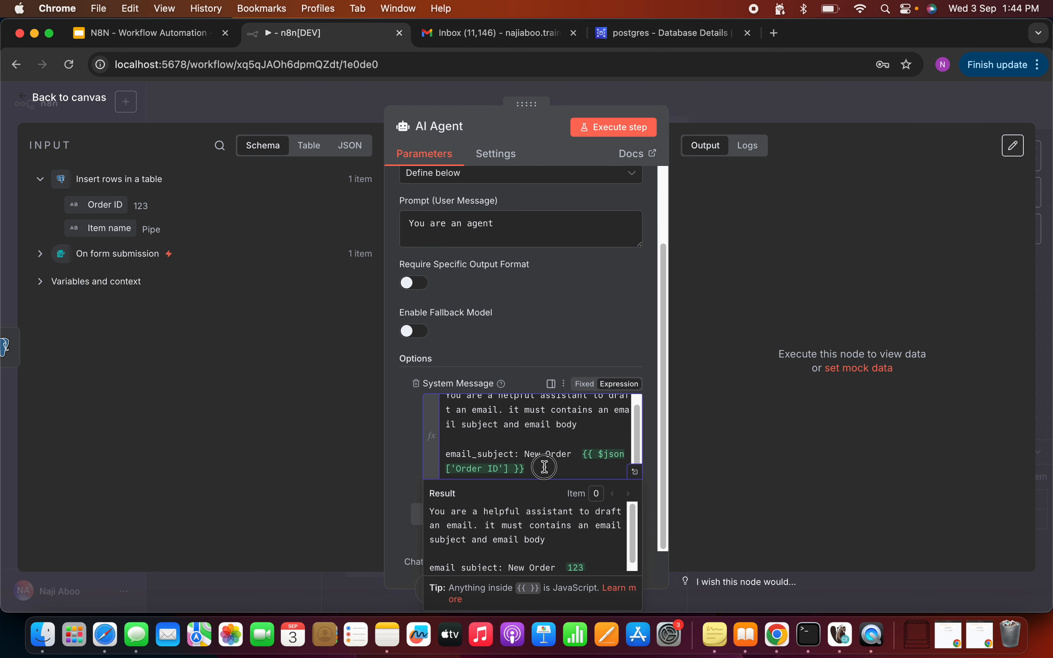
{"action": "key", "text": "Return"}
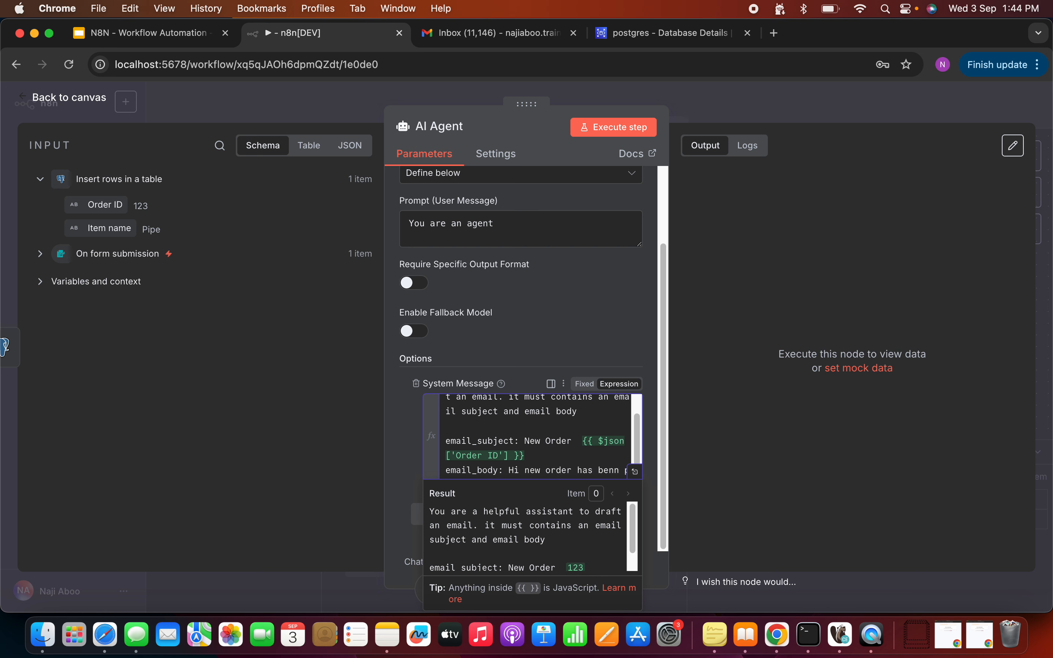
{"action": "key", "text": "BackSpace"}
{"action": "key", "text": "BackSpace"}
{"action": "key", "text": "BackSpace"}
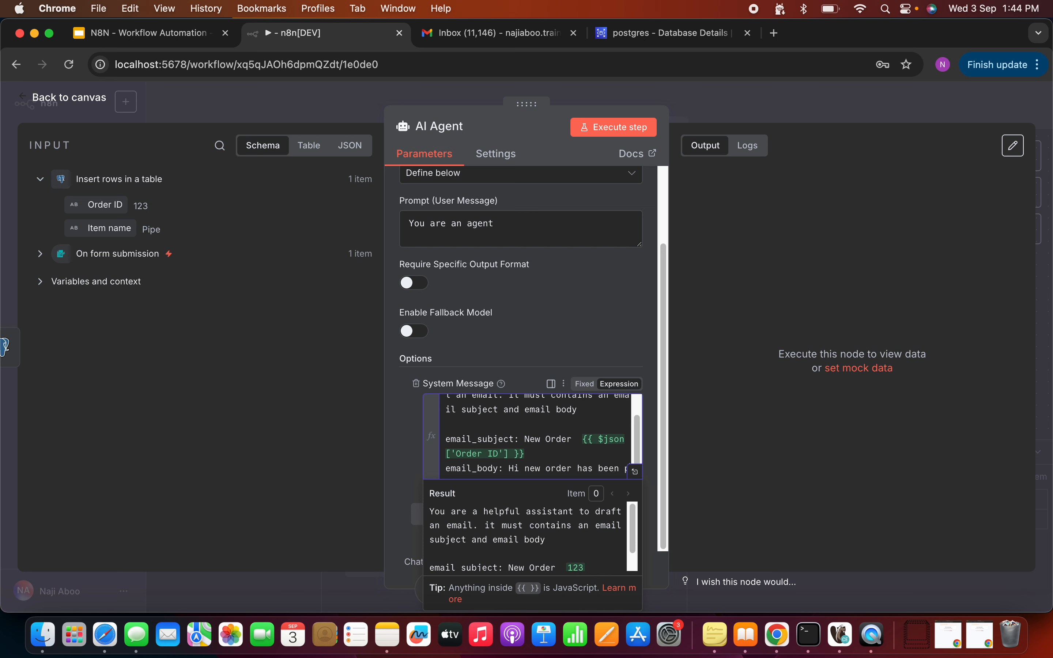
{"action": "type", "text": "laced. followiing are the details"}
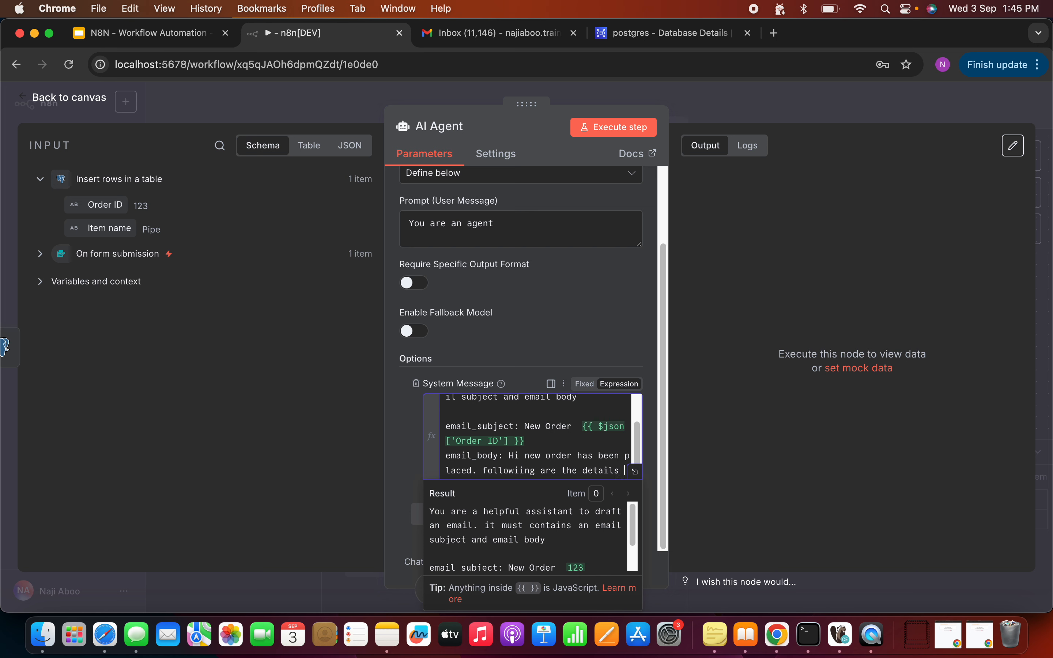
{"action": "key", "text": "Return"}
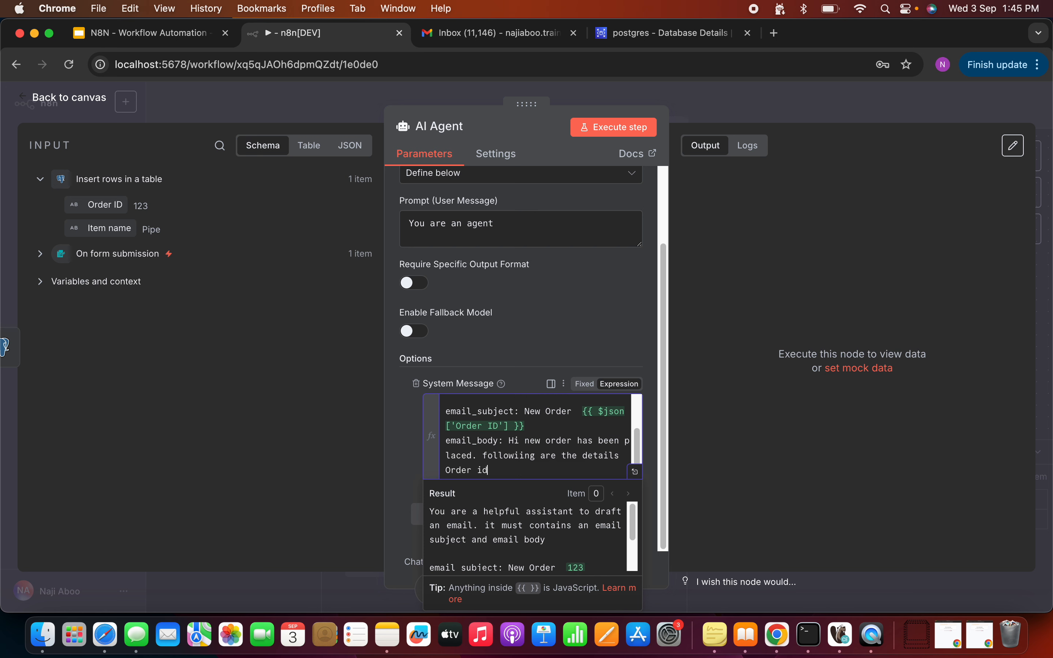
Step: Place the Order ID expression after 'Order id:' and cut out the misplaced copy
{"action": "left_click_drag", "start_coordinate": [97, 204], "coordinate": [545, 443]}
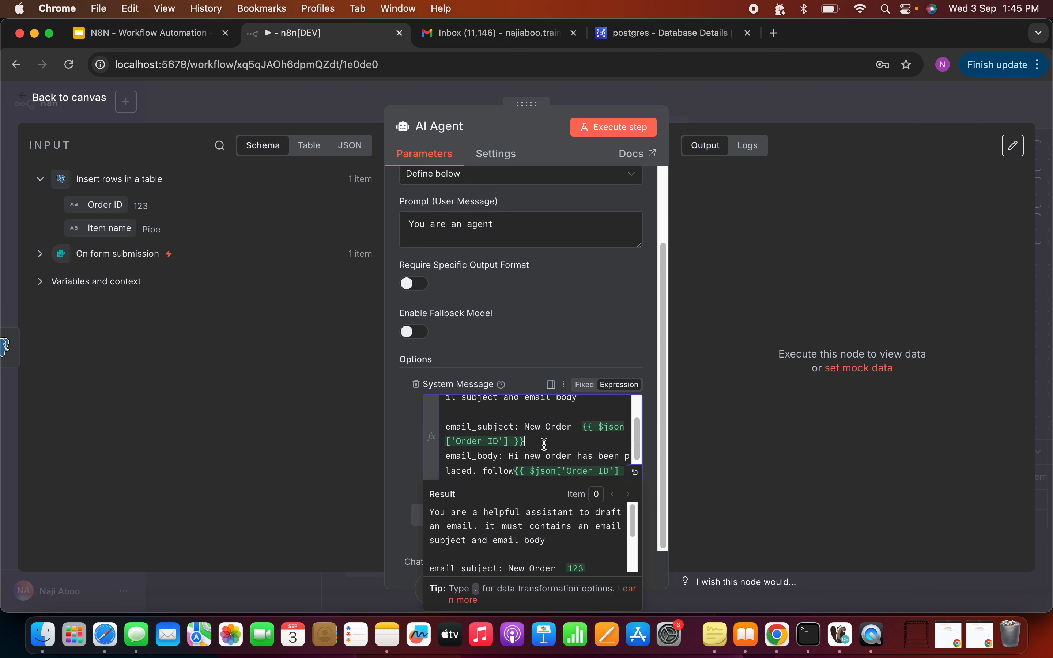
{"action": "left_click", "coordinate": [591, 471]}
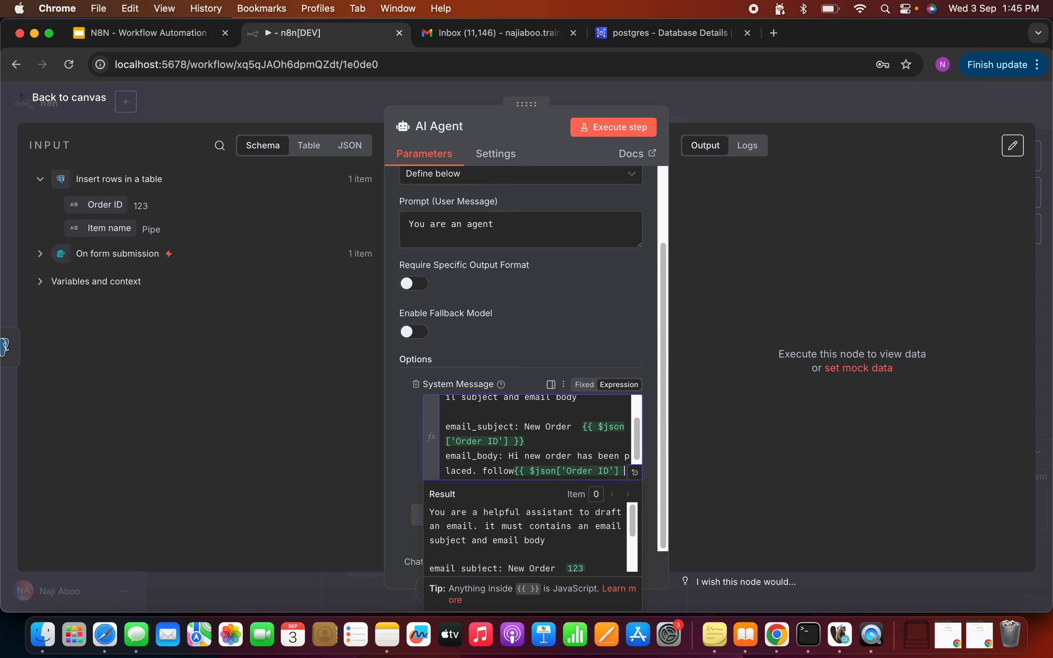
{"action": "key", "text": "Right"}
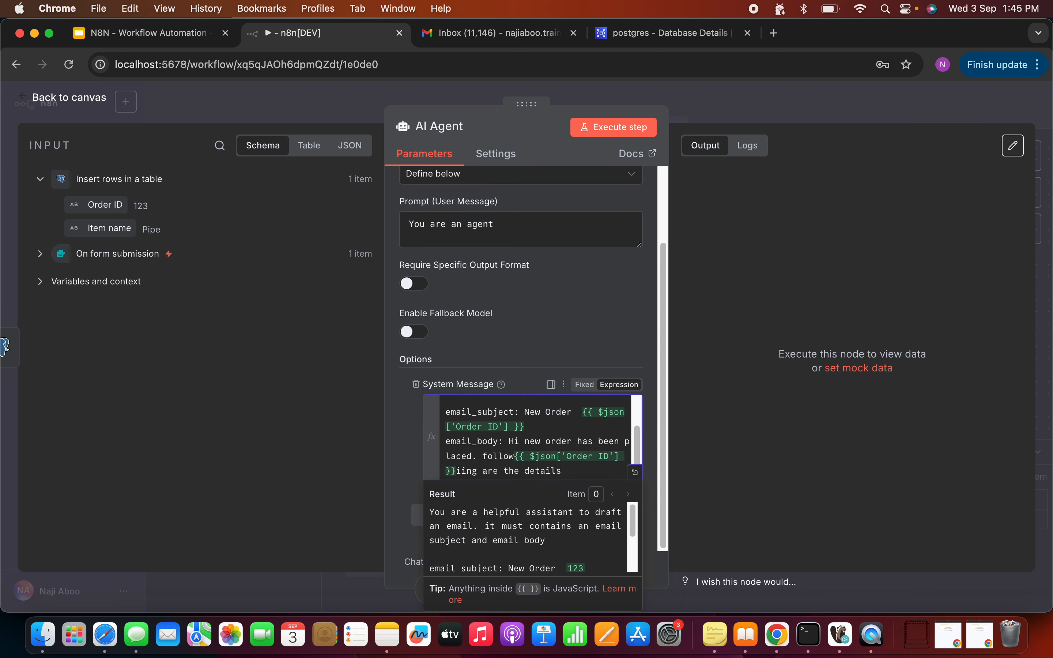
{"action": "key", "text": "BackSpace"}
{"action": "left_click_drag", "start_coordinate": [517, 456], "coordinate": [627, 454]}
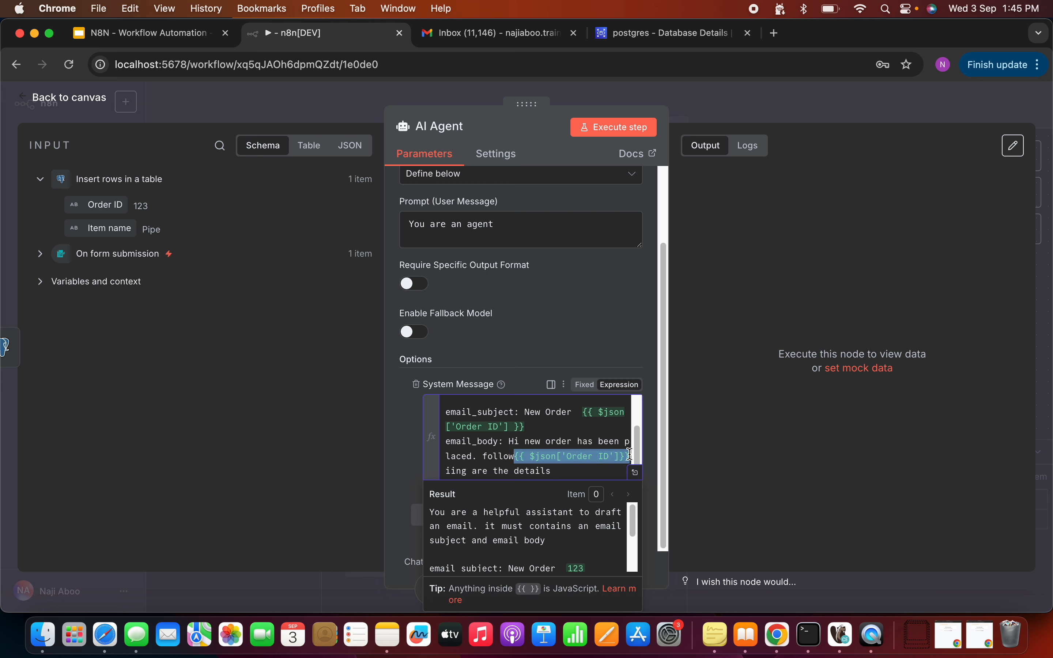
{"action": "key", "text": "super+x"}
{"action": "scroll", "coordinate": [561, 458], "scroll_direction": "up", "scroll_amount": 1}
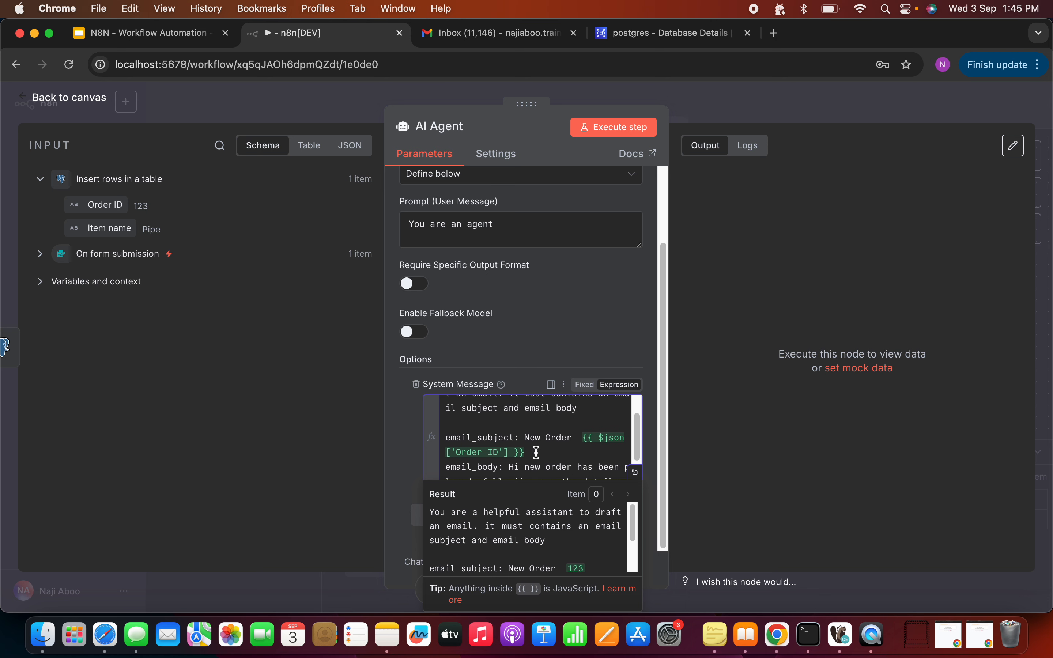
{"action": "scroll", "coordinate": [536, 452], "scroll_direction": "down", "scroll_amount": 1}
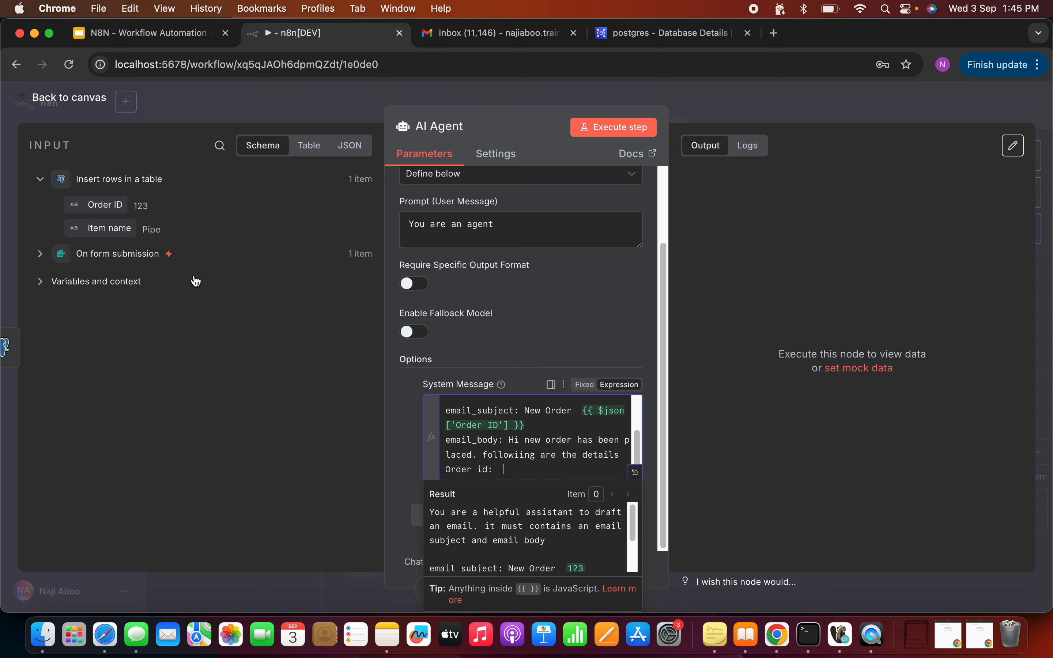
{"action": "left_click_drag", "start_coordinate": [99, 205], "coordinate": [506, 469]}
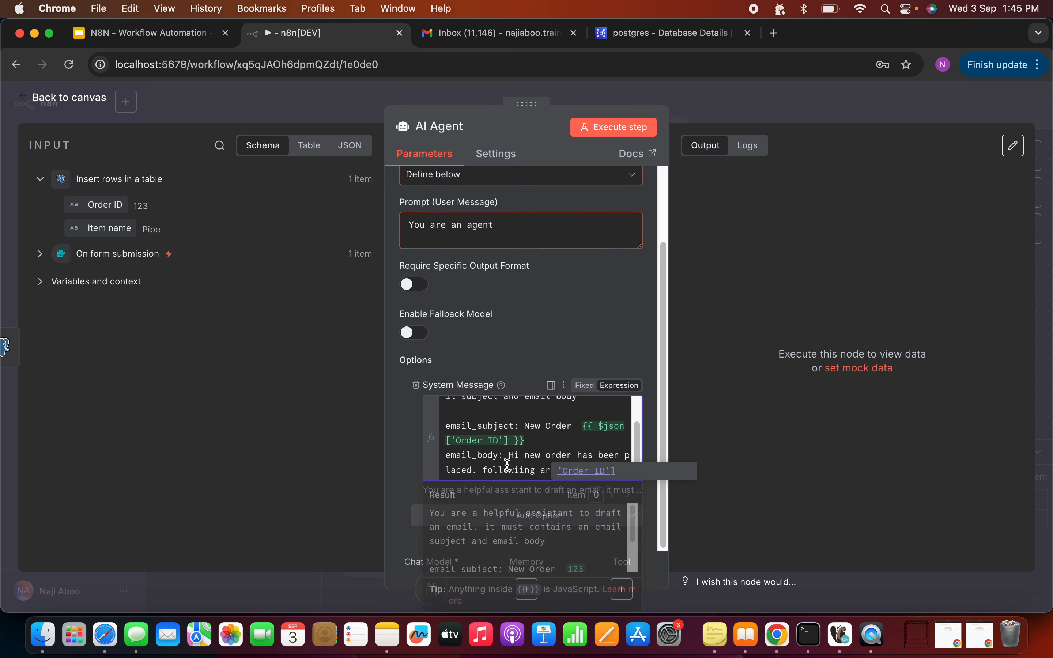
{"action": "left_click", "coordinate": [534, 441]}
{"action": "scroll", "coordinate": [539, 455], "scroll_direction": "down", "scroll_amount": 1}
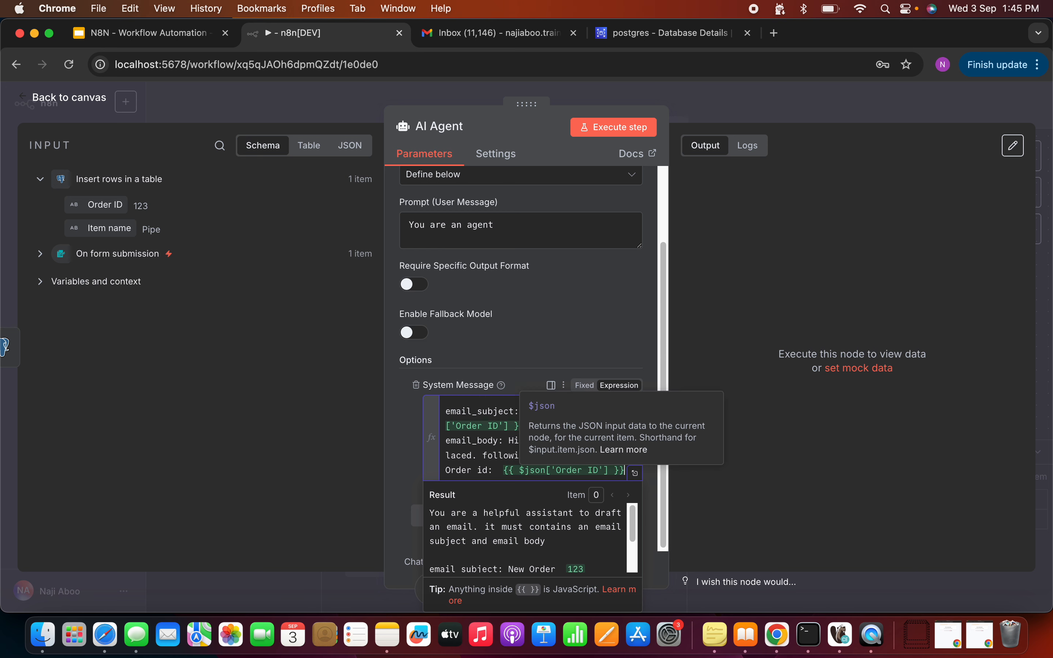
{"action": "key", "text": "Return"}
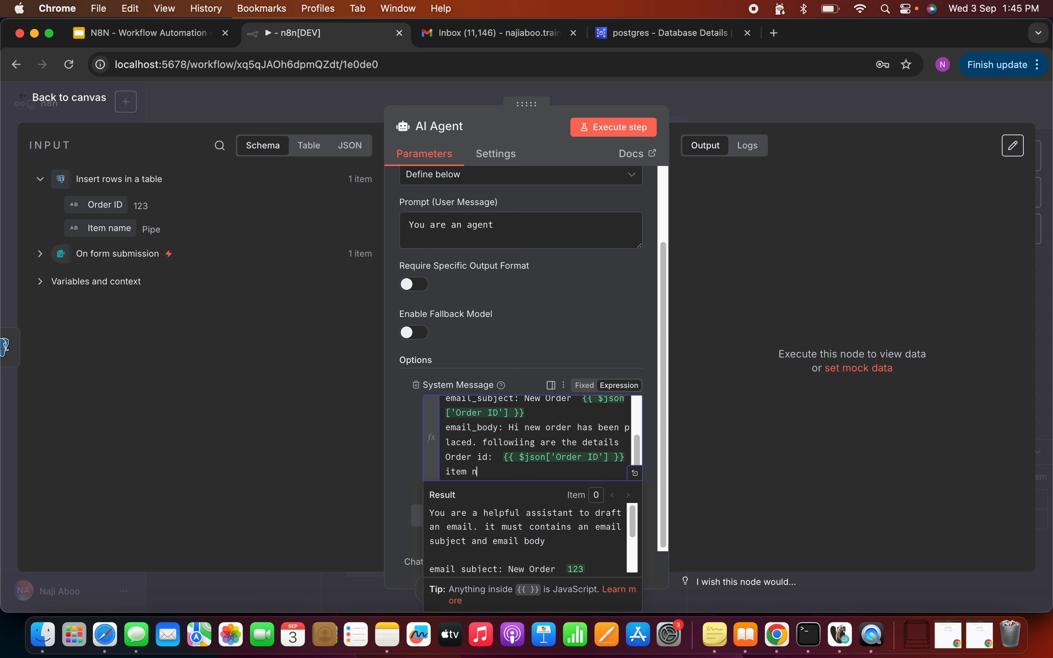
Step: Insert the Item name field after 'item name:' and add the 'Thanks and Regards,' sign-off
{"action": "left_click_drag", "start_coordinate": [100, 228], "coordinate": [526, 485]}
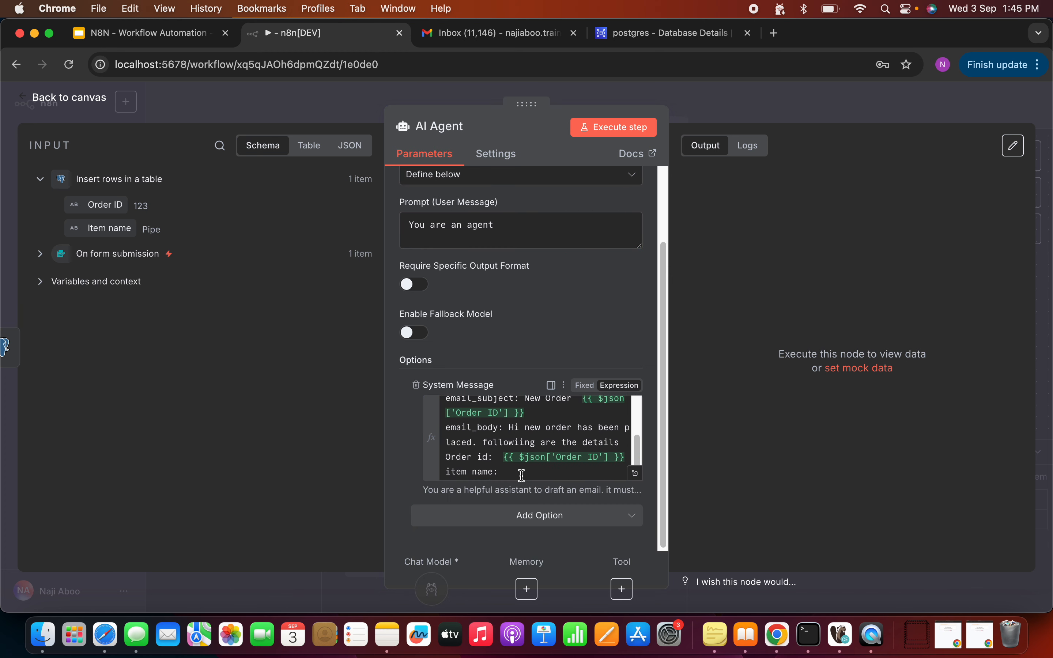
{"action": "left_click", "coordinate": [521, 475]}
{"action": "left_click_drag", "start_coordinate": [131, 227], "coordinate": [526, 461]}
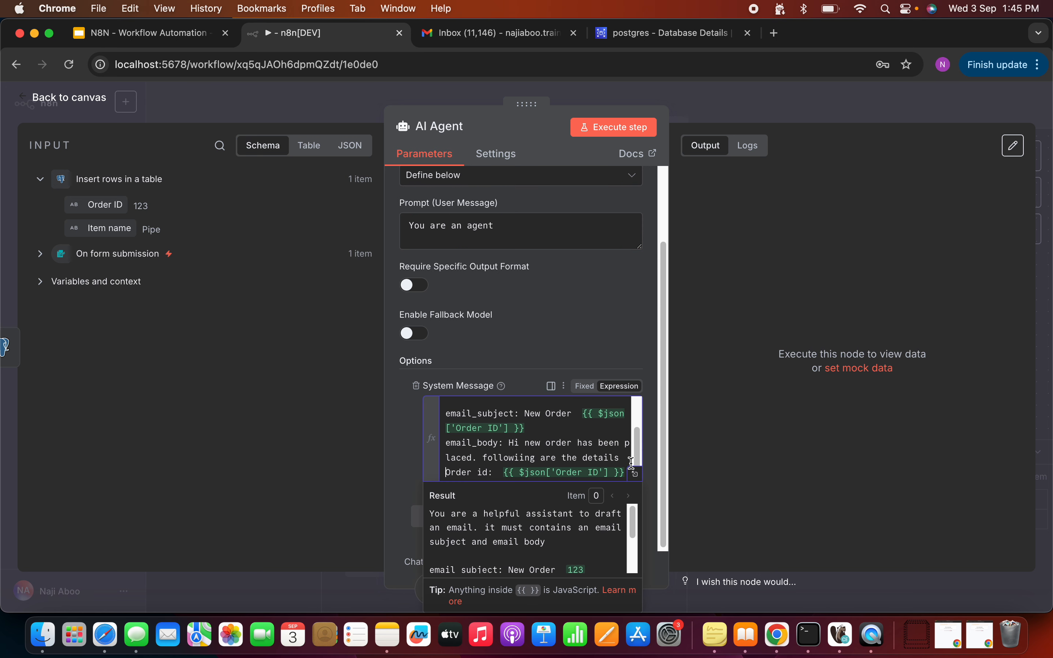
{"action": "left_click_drag", "start_coordinate": [636, 462], "coordinate": [636, 475]}
{"action": "left_click", "coordinate": [503, 473]}
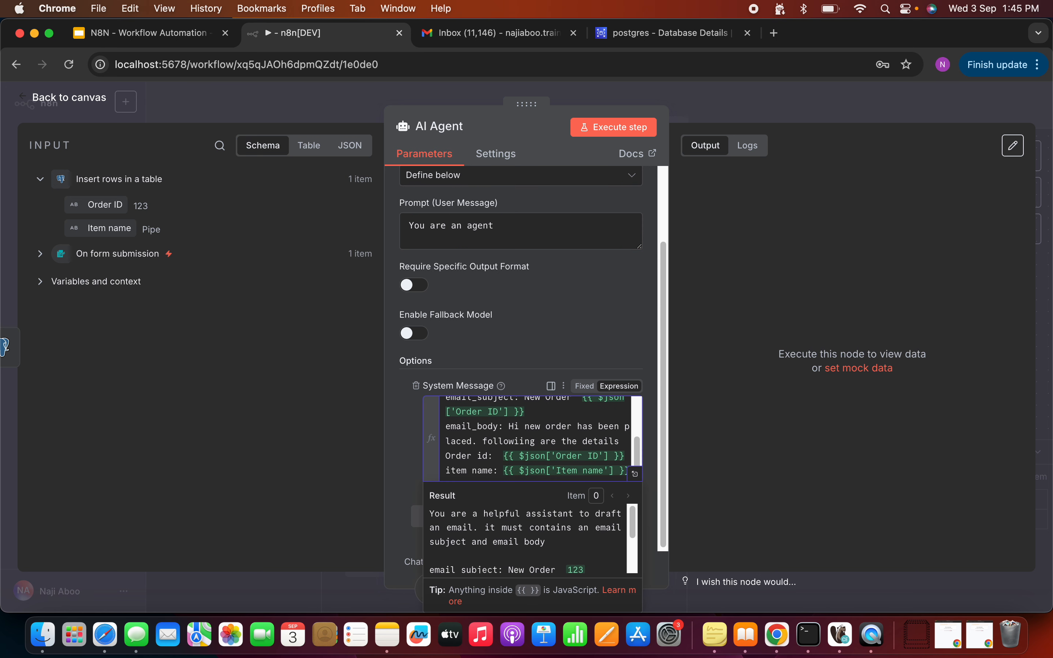
{"action": "key", "text": "Return"}
{"action": "key", "text": "Return"}
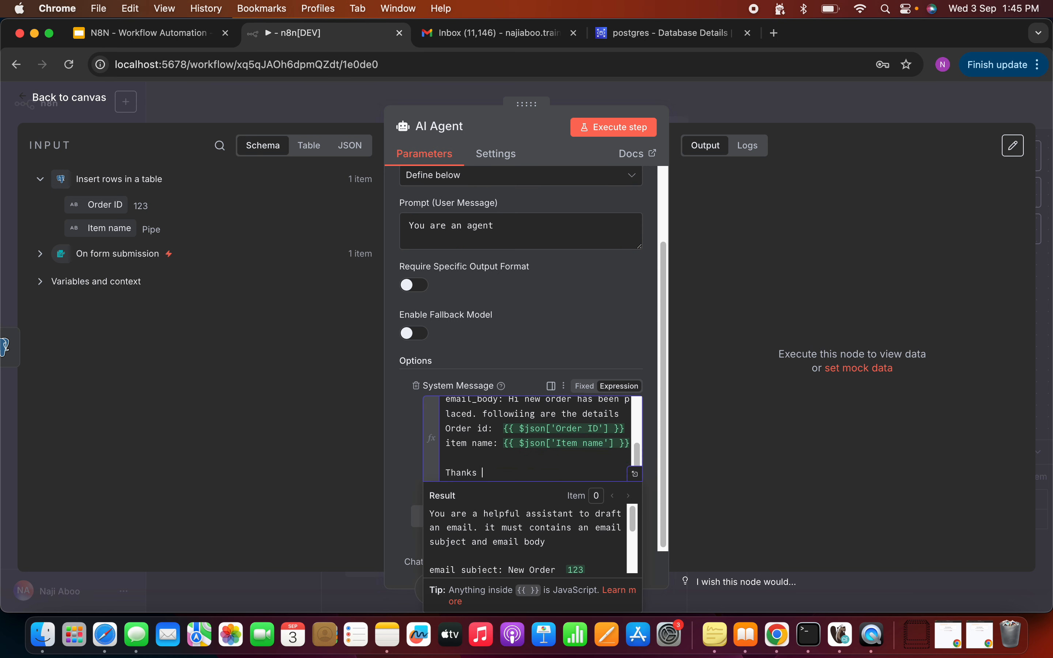
{"action": "type", "text": "Thanks and Regards,"}
{"action": "key", "text": "Return"}
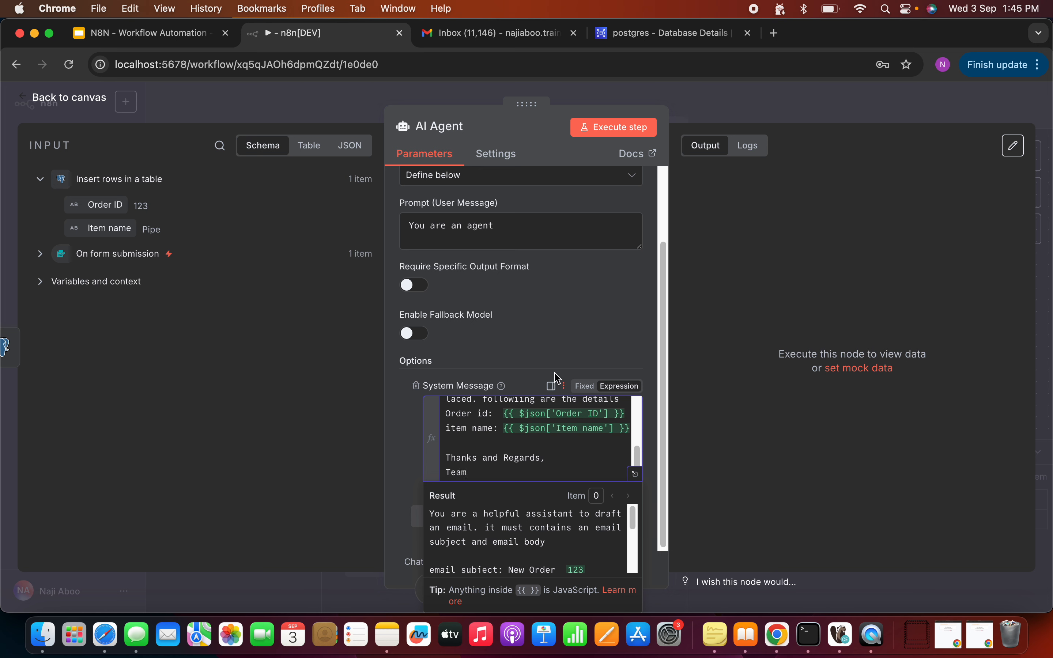
Step: Run the AI Agent and review its drafted subject 'New Order Placed - Item Details' and body
{"action": "left_click", "coordinate": [560, 349]}
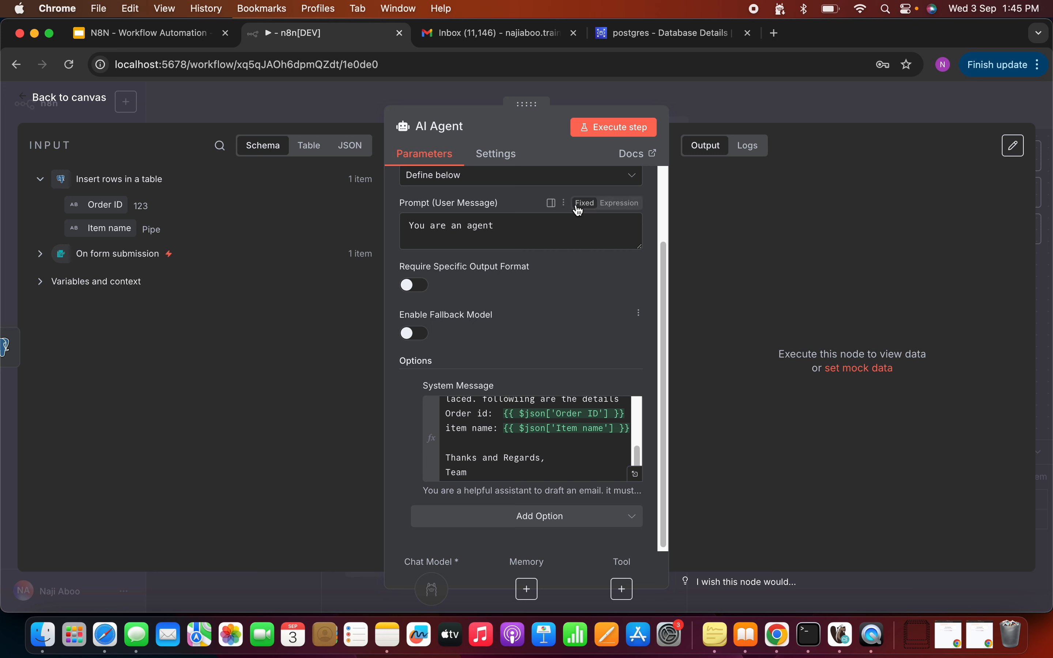
{"action": "left_click", "coordinate": [608, 133]}
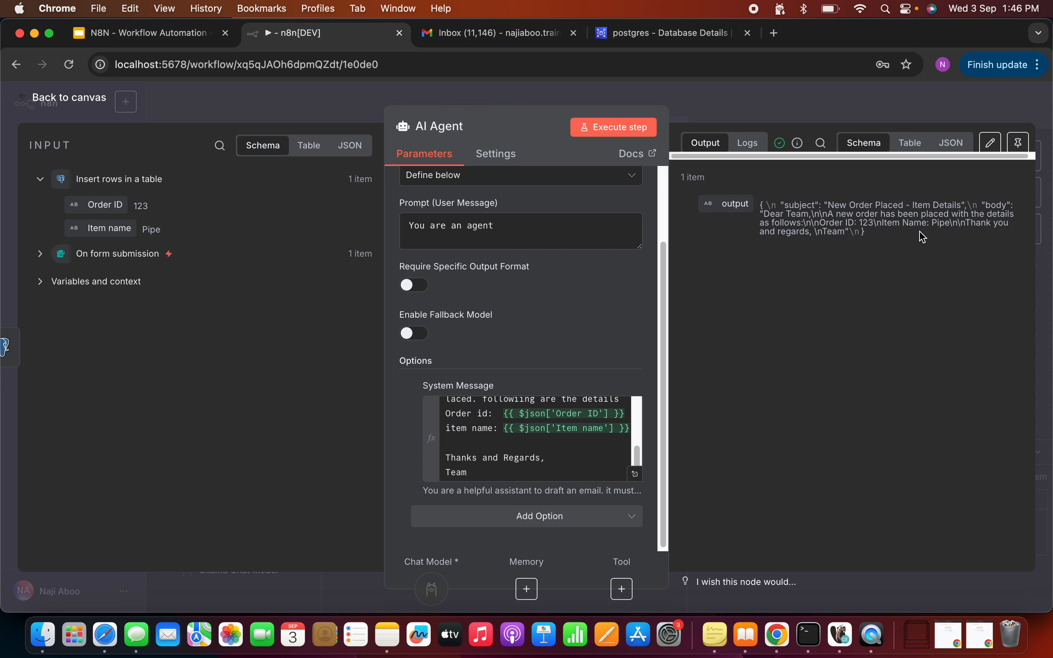
{"action": "double_click", "coordinate": [887, 206]}
{"action": "scroll", "coordinate": [600, 423], "scroll_direction": "down", "scroll_amount": 1}
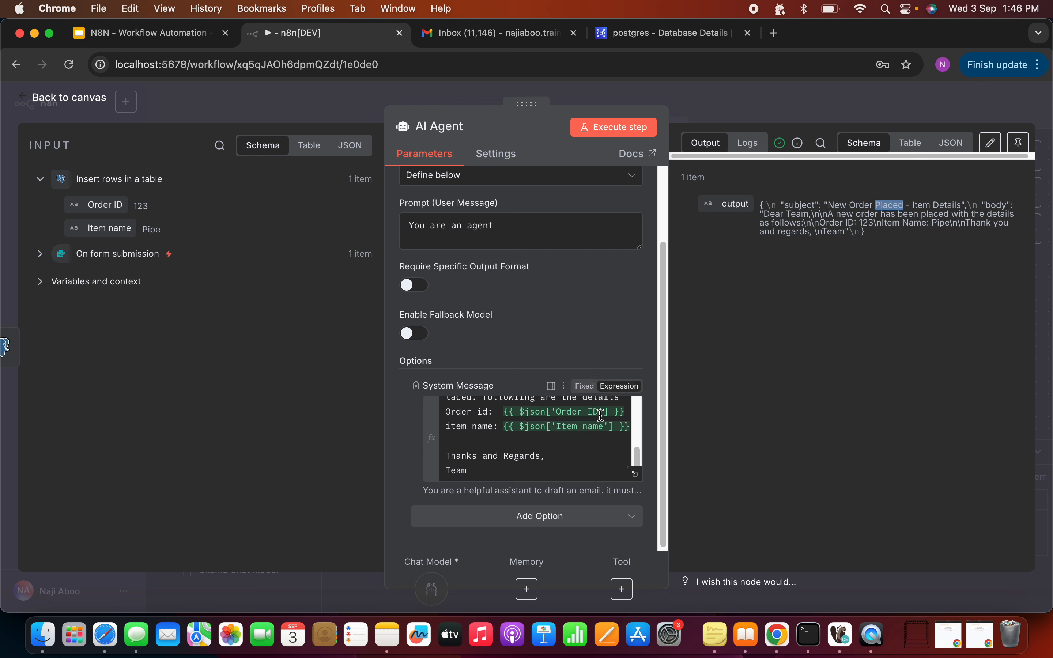
{"action": "left_click_drag", "start_coordinate": [634, 456], "coordinate": [642, 432]}
Step: Replace the subject's Order ID expression with the Order ID field and rerun to get 'New Order 123'
{"action": "left_click", "coordinate": [580, 422]}
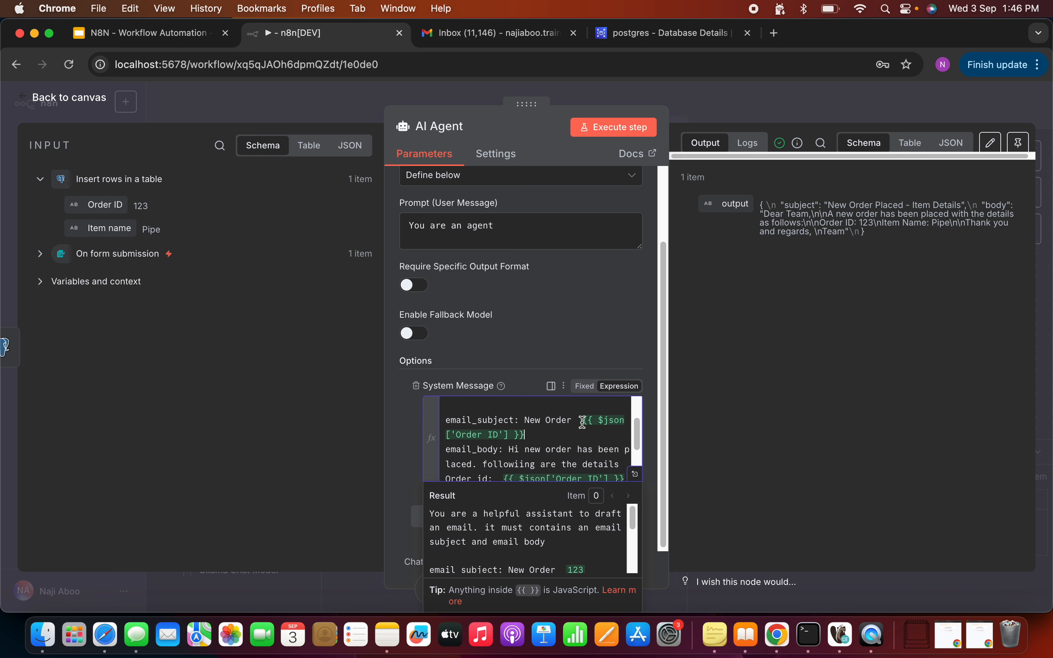
{"action": "double_click", "coordinate": [581, 431]}
{"action": "key", "text": "BackSpace"}
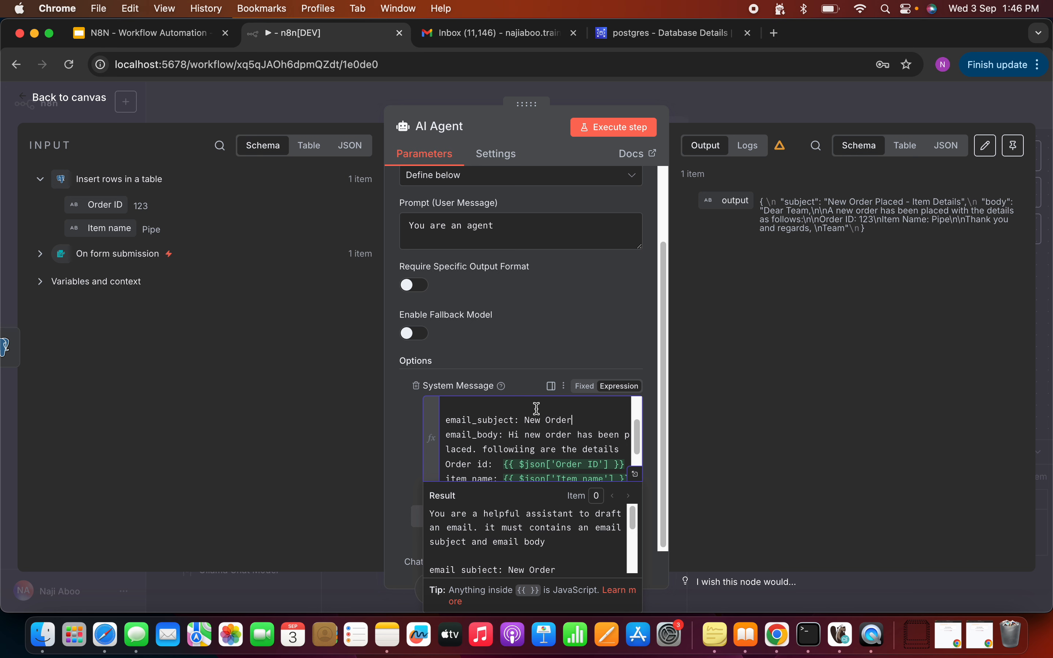
{"action": "left_click_drag", "start_coordinate": [96, 205], "coordinate": [574, 422]}
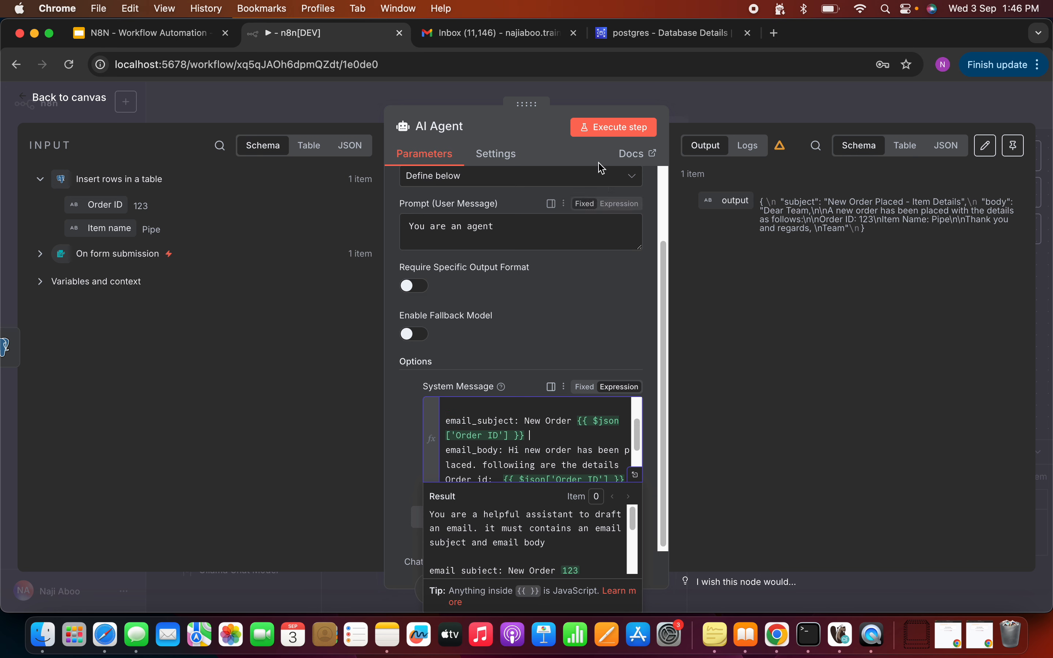
{"action": "left_click", "coordinate": [603, 135]}
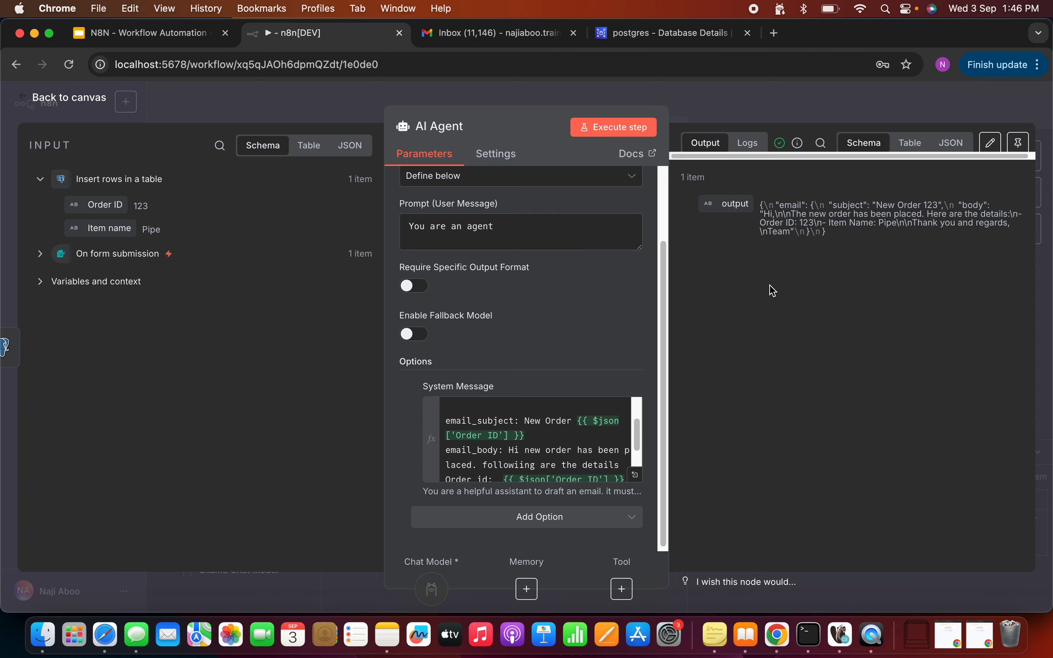
Step: Back on the canvas, shift the form trigger, Insert rows and AI Agent nodes slightly left
{"action": "left_click", "coordinate": [90, 103]}
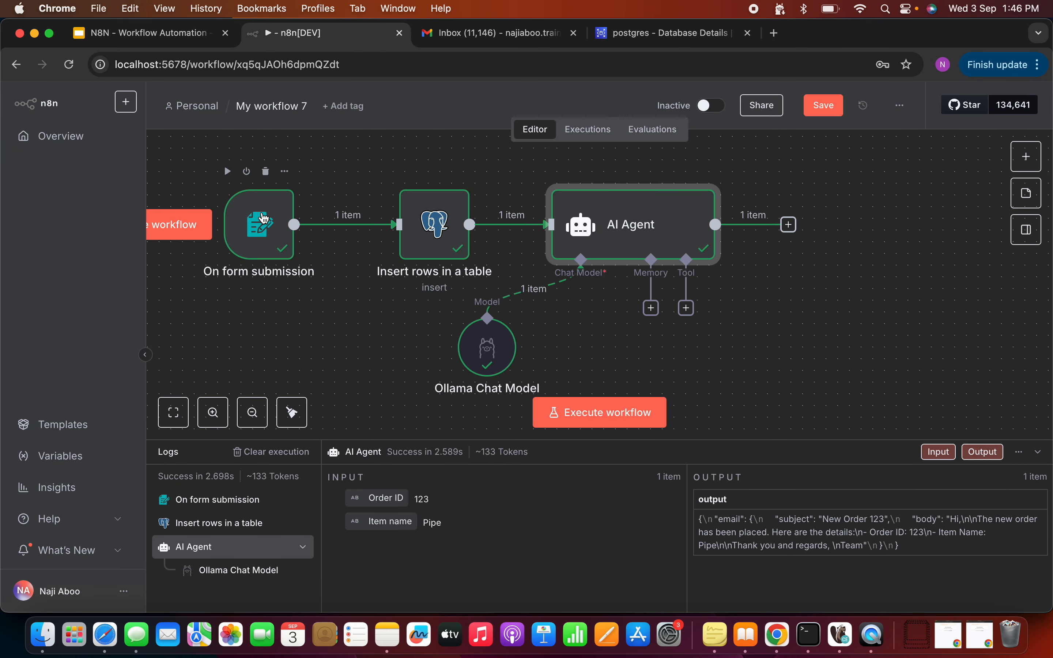
{"action": "left_click_drag", "start_coordinate": [264, 219], "coordinate": [251, 219]}
{"action": "left_click", "coordinate": [435, 224]}
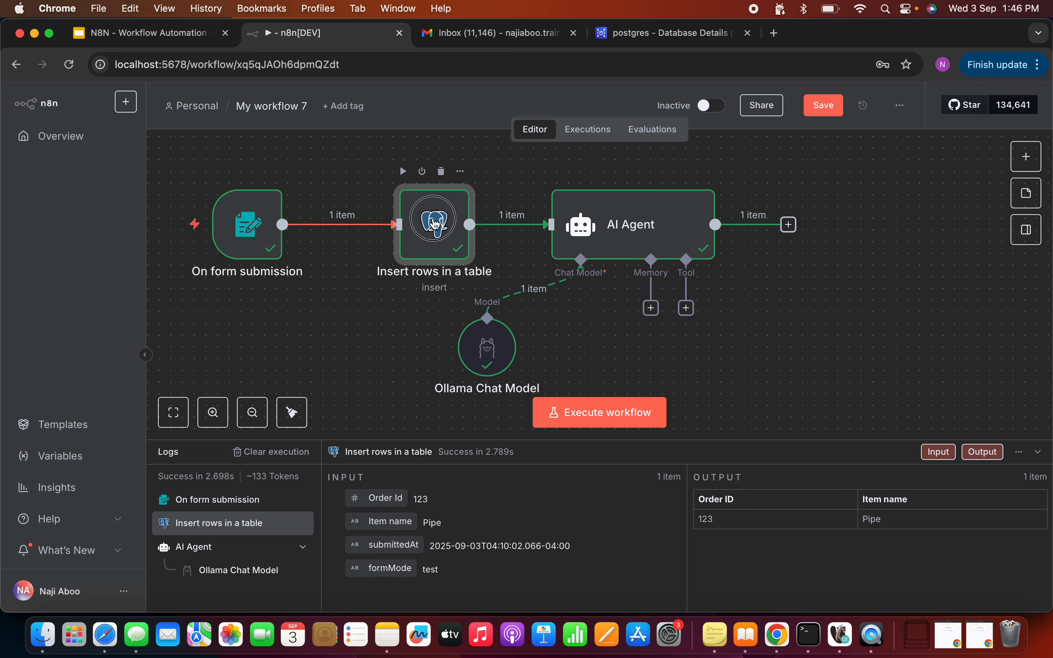
{"action": "left_click_drag", "start_coordinate": [435, 224], "coordinate": [412, 225]}
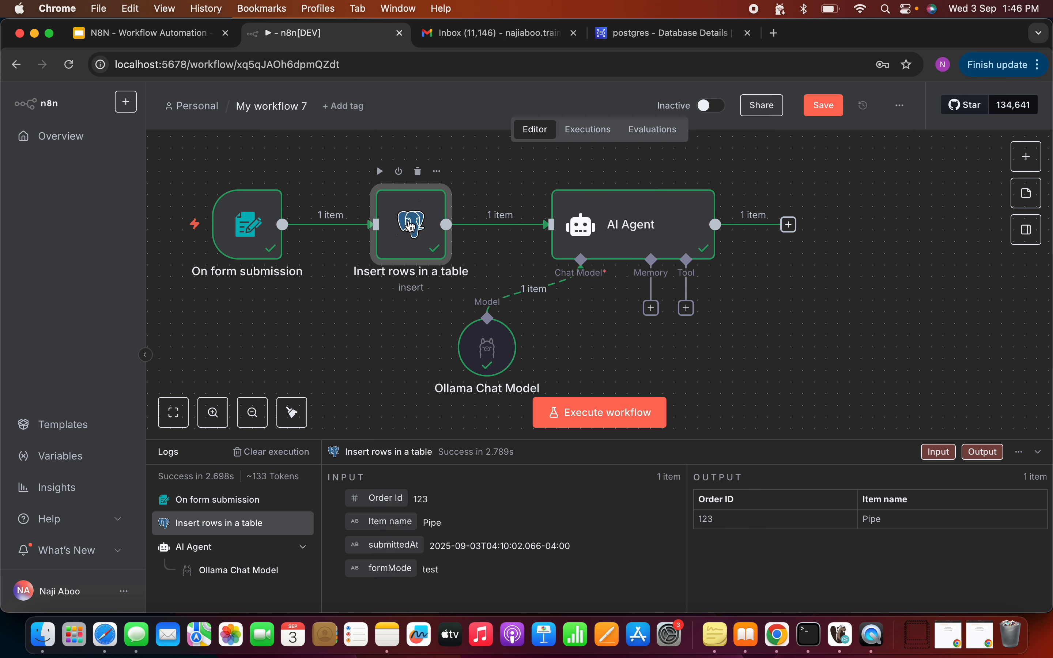
{"action": "left_click_drag", "start_coordinate": [636, 225], "coordinate": [613, 225]}
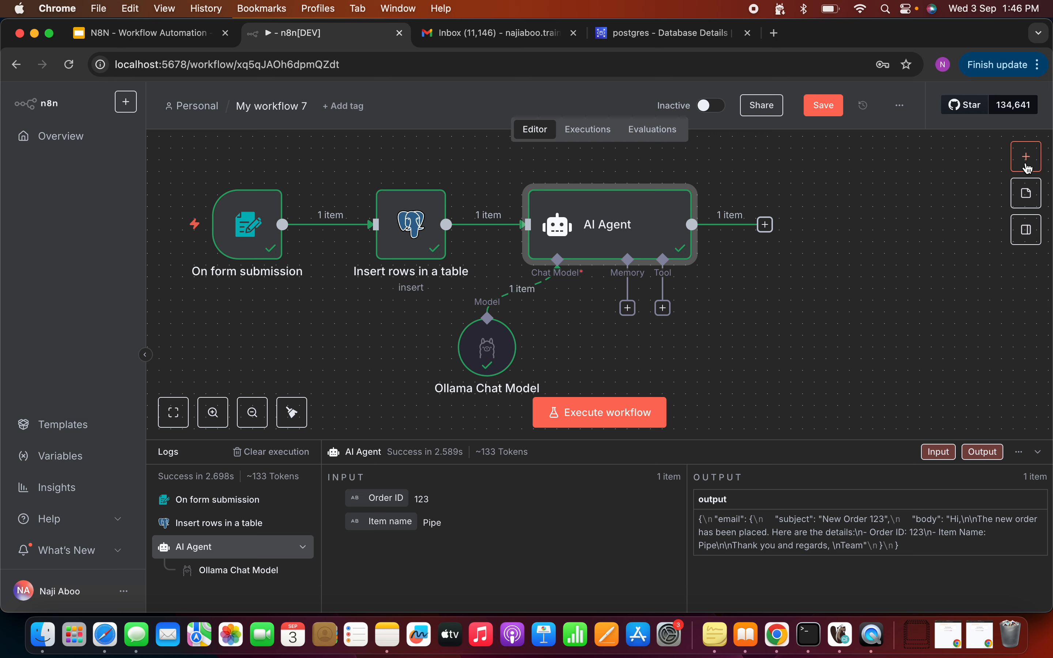
Step: Search 'email' and add a Gmail 'Send a message' node after the AI Agent
{"action": "left_click", "coordinate": [1027, 163]}
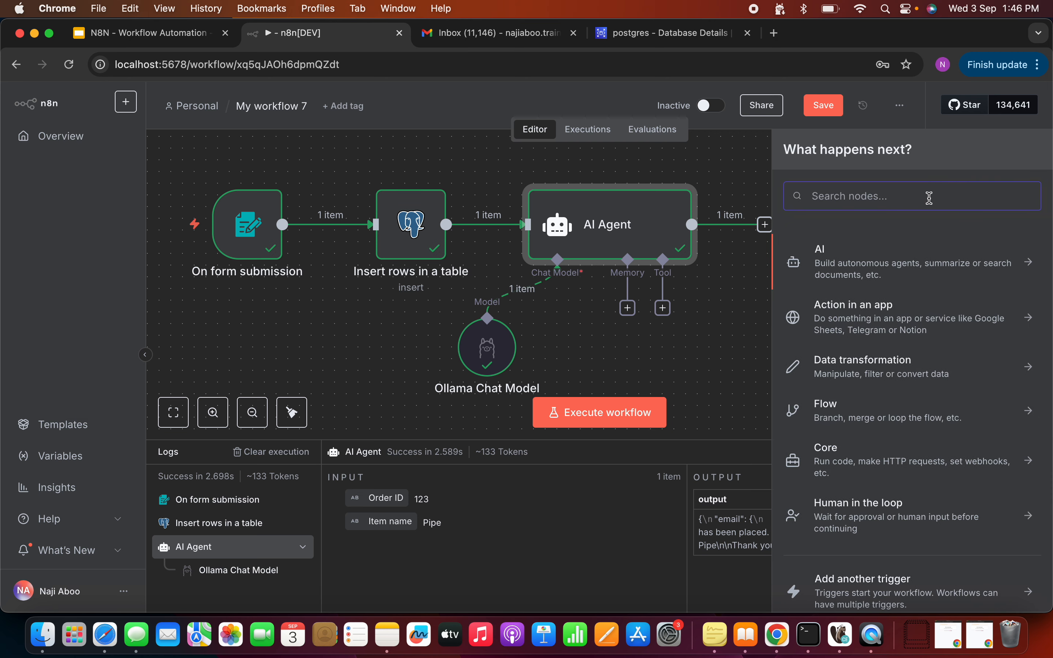
{"action": "type", "text": "email"}
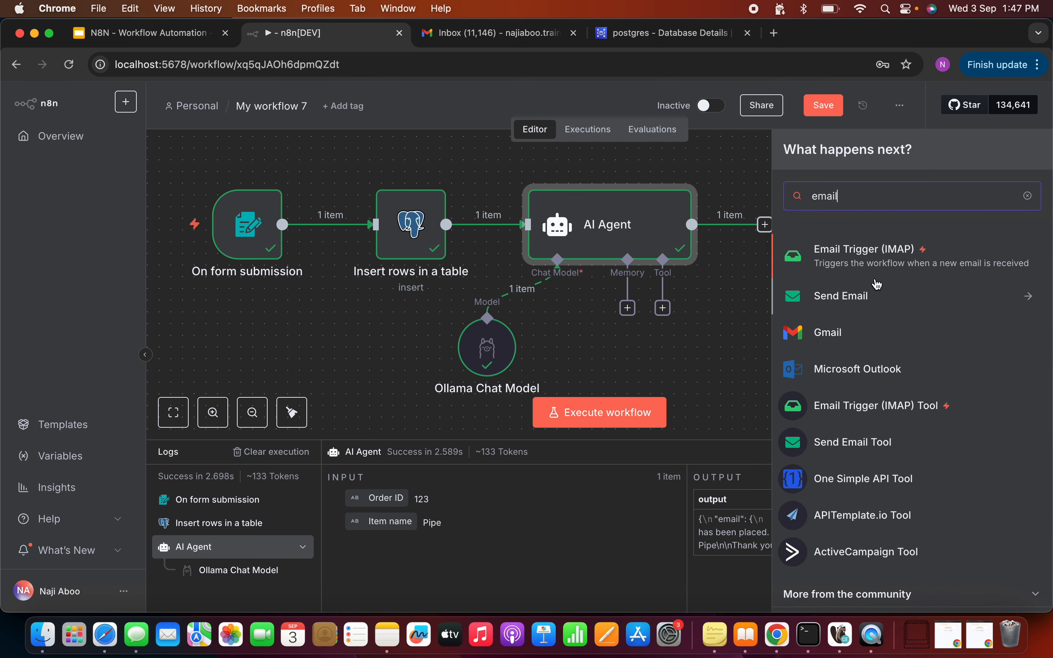
{"action": "left_click", "coordinate": [859, 333]}
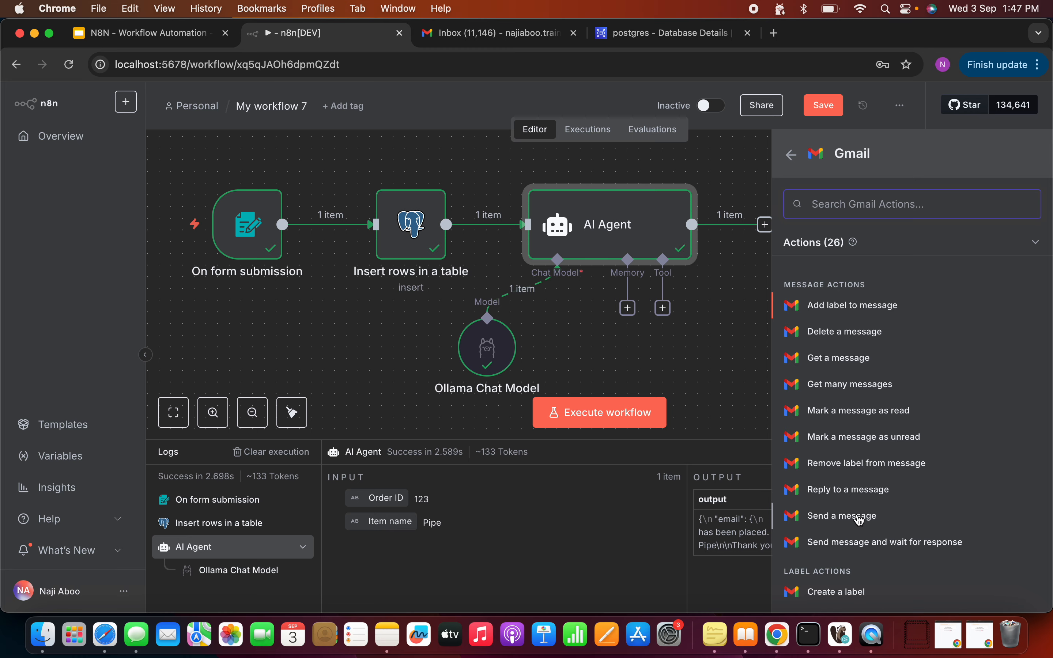
{"action": "left_click", "coordinate": [859, 518]}
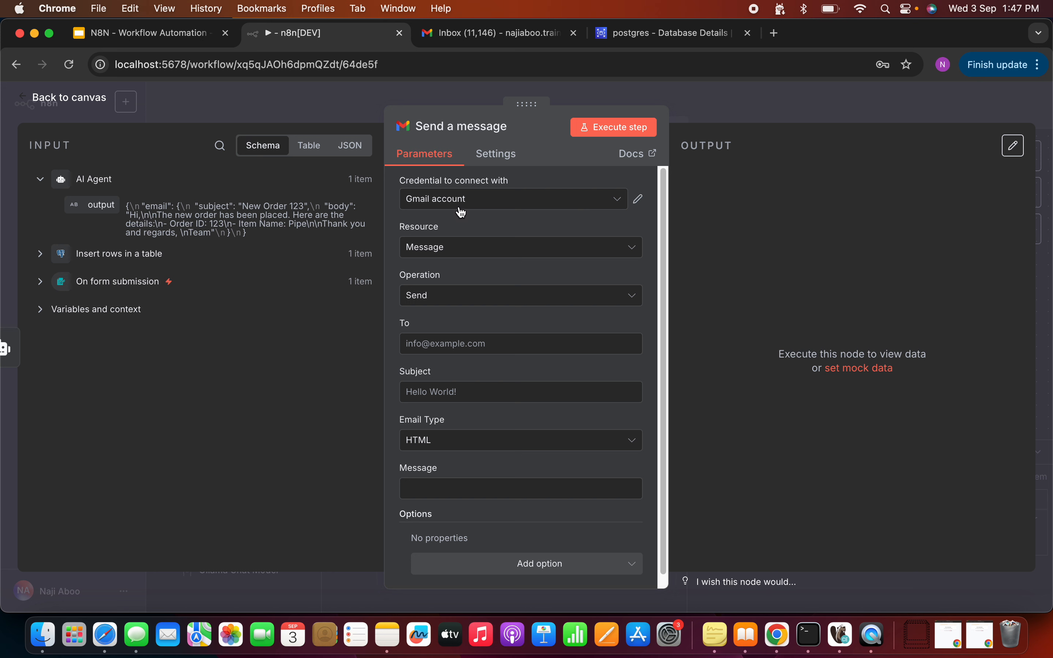
Step: Create a new 'Gmail account 2' OAuth2 credential and open its Google OAuth2 setup docs
{"action": "left_click", "coordinate": [621, 199]}
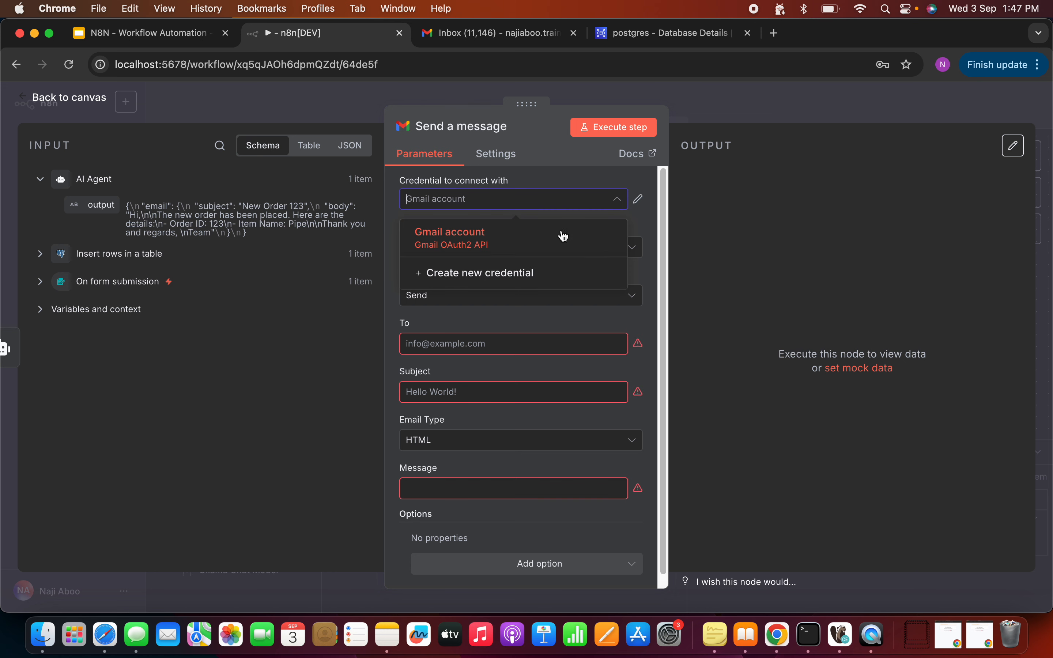
{"action": "left_click", "coordinate": [480, 274]}
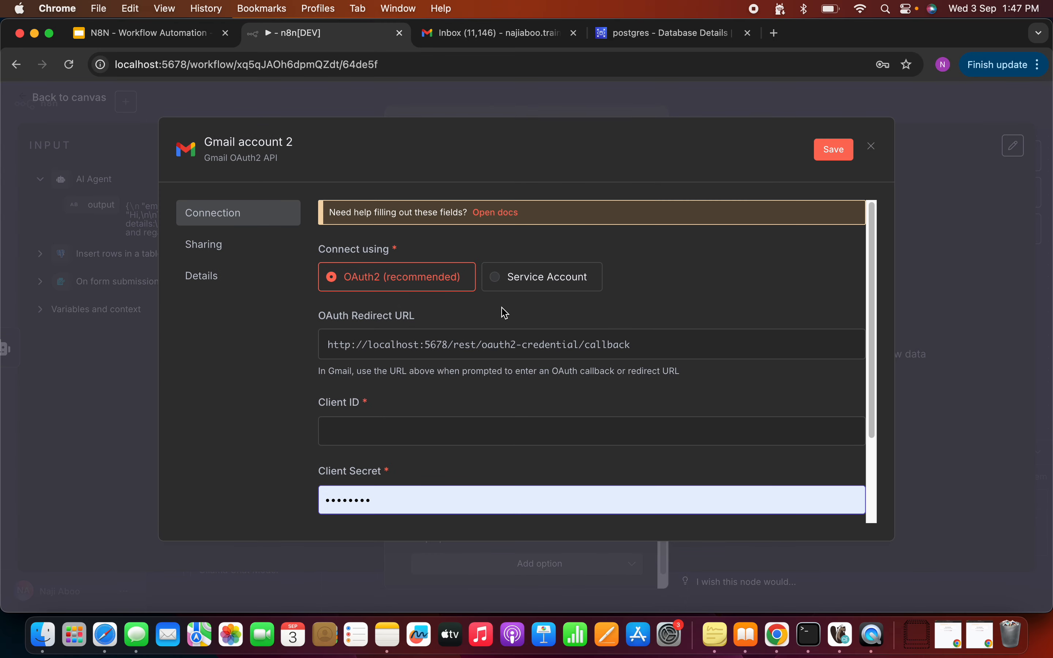
{"action": "scroll", "coordinate": [504, 313], "scroll_direction": "down", "scroll_amount": 1}
{"action": "scroll", "coordinate": [509, 304], "scroll_direction": "up", "scroll_amount": 1}
{"action": "scroll", "coordinate": [412, 398], "scroll_direction": "down", "scroll_amount": 1}
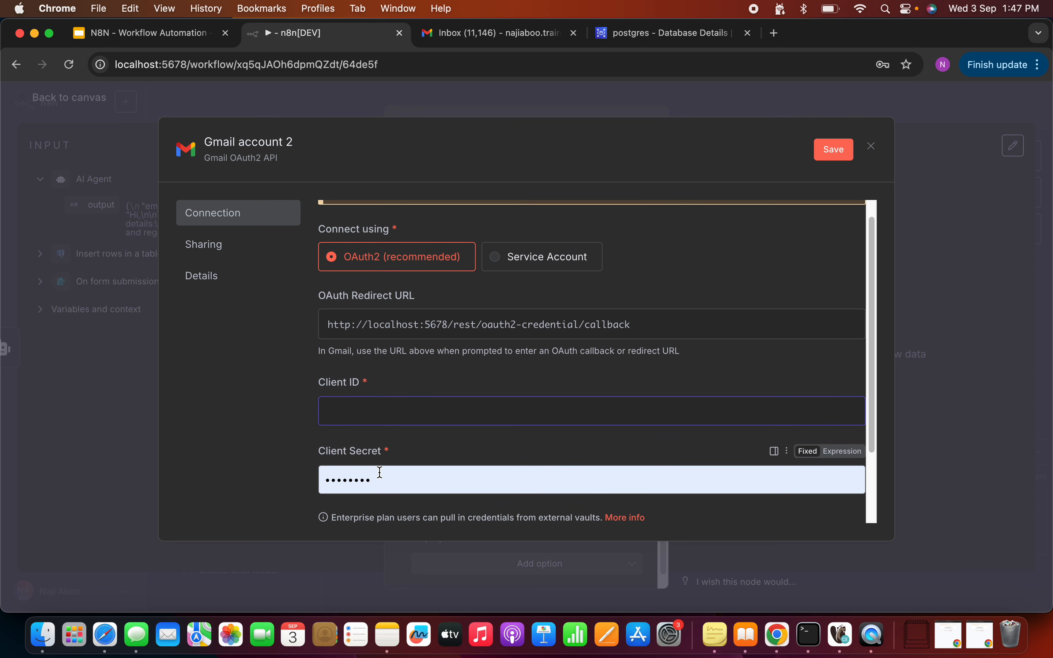
{"action": "scroll", "coordinate": [448, 372], "scroll_direction": "down", "scroll_amount": 4}
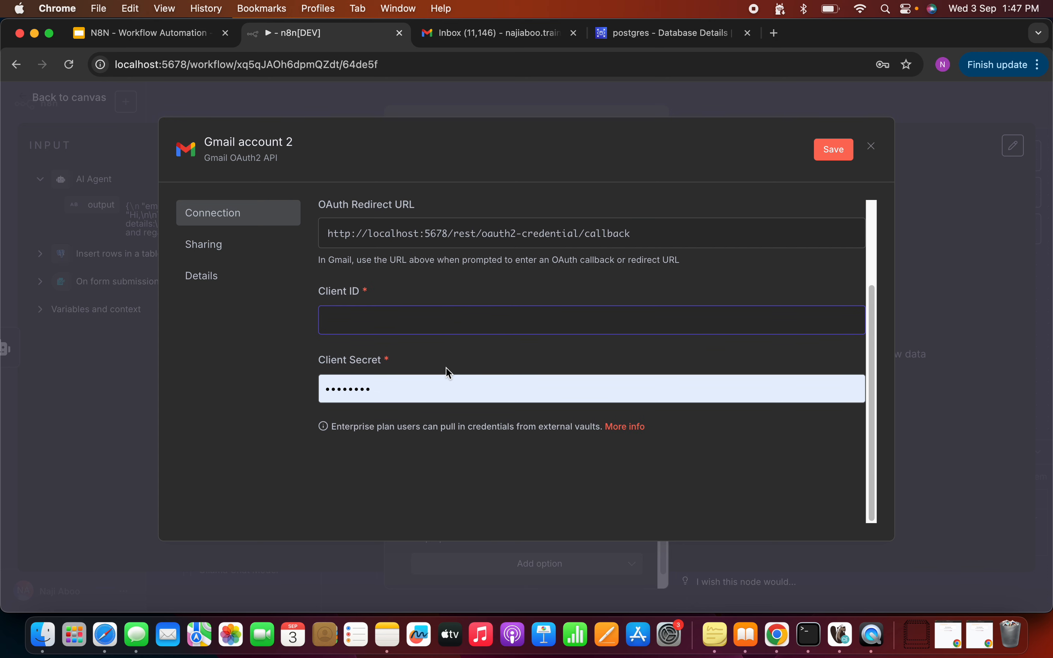
{"action": "scroll", "coordinate": [448, 372], "scroll_direction": "up", "scroll_amount": 5}
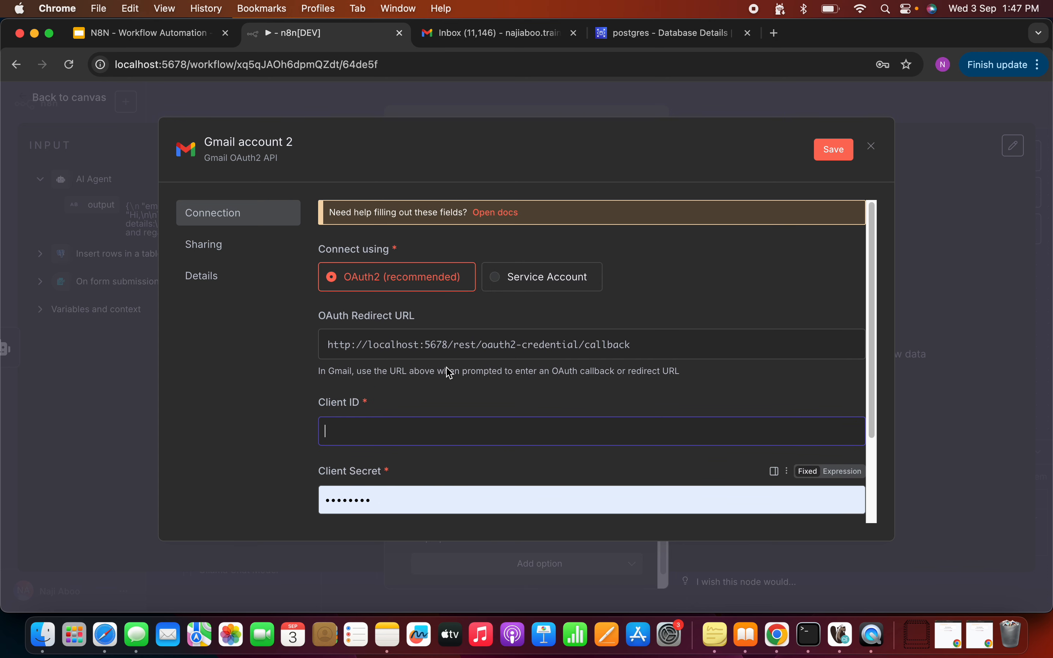
{"action": "left_click", "coordinate": [501, 213]}
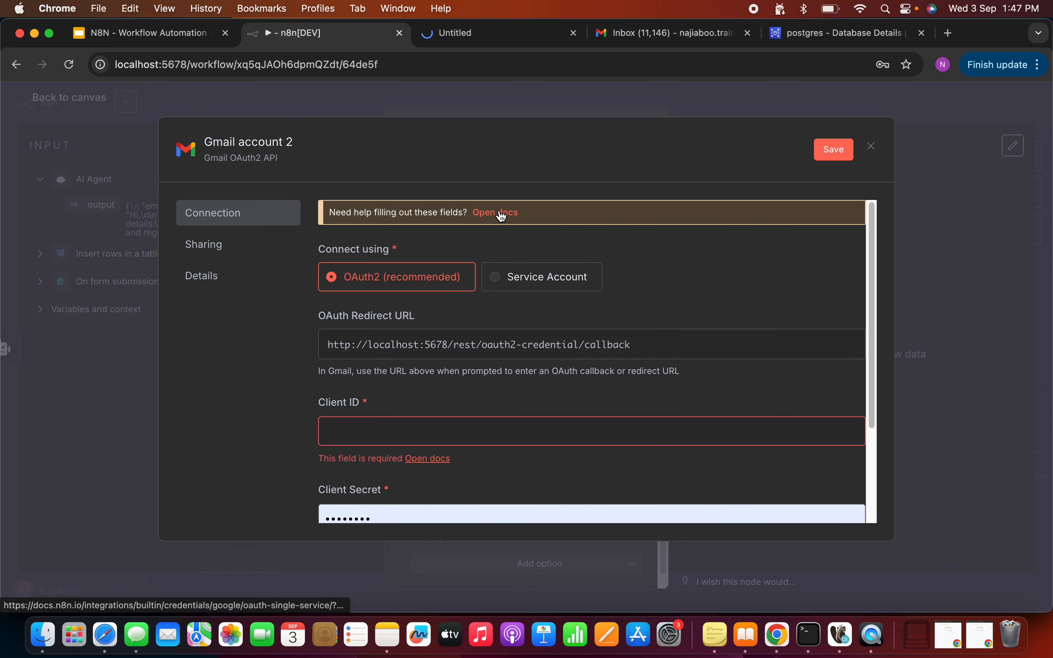
Step: In the n8n Docs tab, dismiss the cookie notice and read the Set up OAuth steps
{"action": "left_click", "coordinate": [470, 40]}
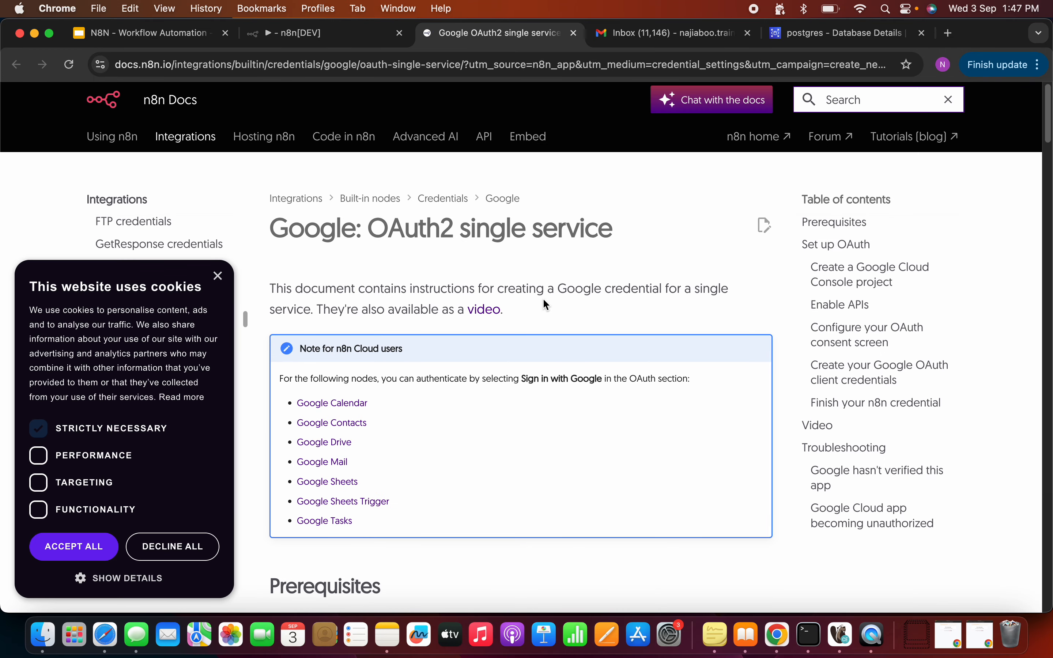
{"action": "scroll", "coordinate": [547, 304], "scroll_direction": "down", "scroll_amount": 1}
{"action": "left_click", "coordinate": [219, 276]}
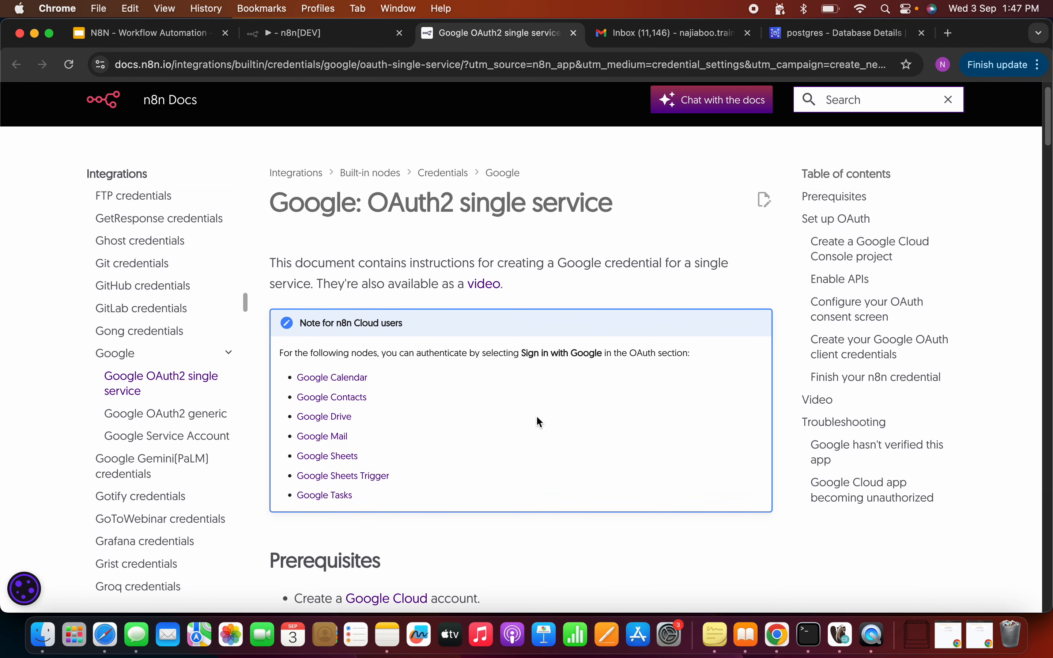
{"action": "scroll", "coordinate": [539, 422], "scroll_direction": "down", "scroll_amount": 7}
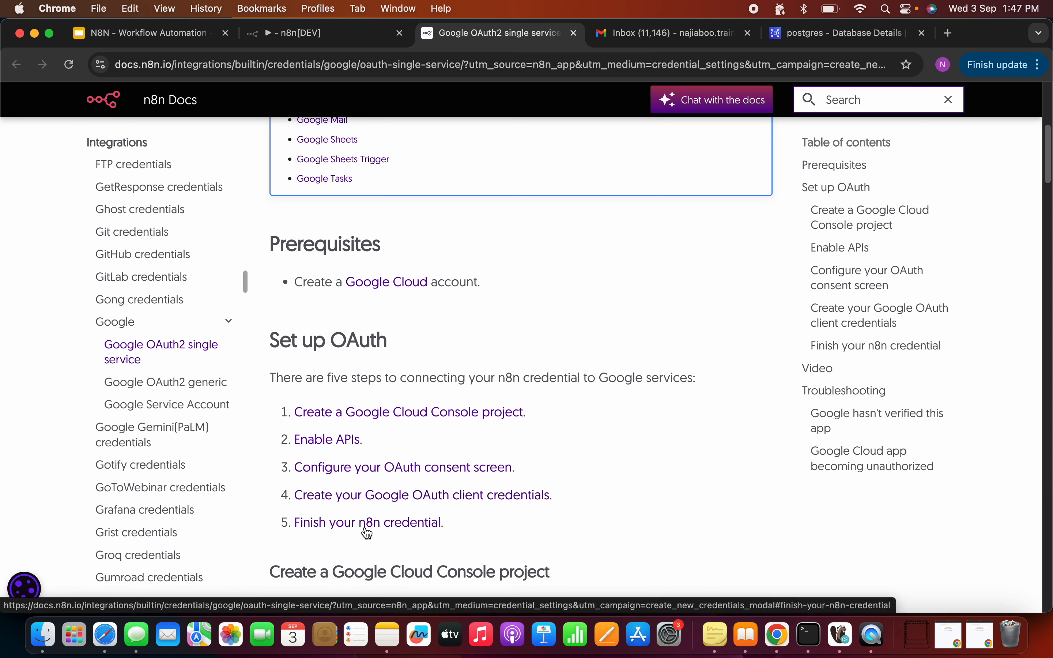
{"action": "scroll", "coordinate": [518, 490], "scroll_direction": "down", "scroll_amount": 10}
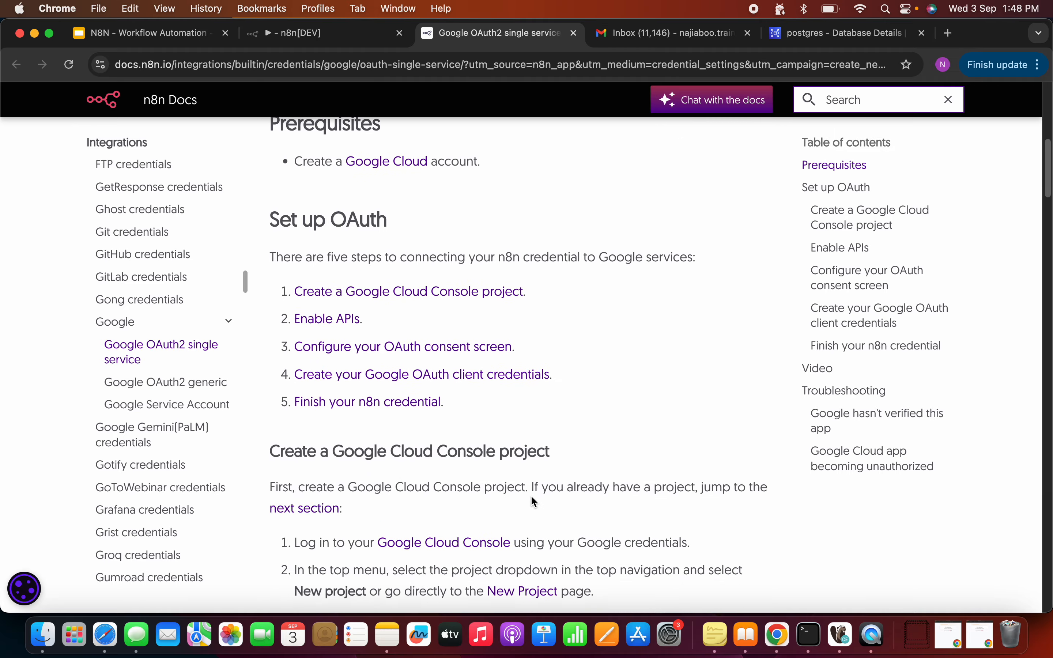
{"action": "scroll", "coordinate": [531, 496], "scroll_direction": "down", "scroll_amount": 15}
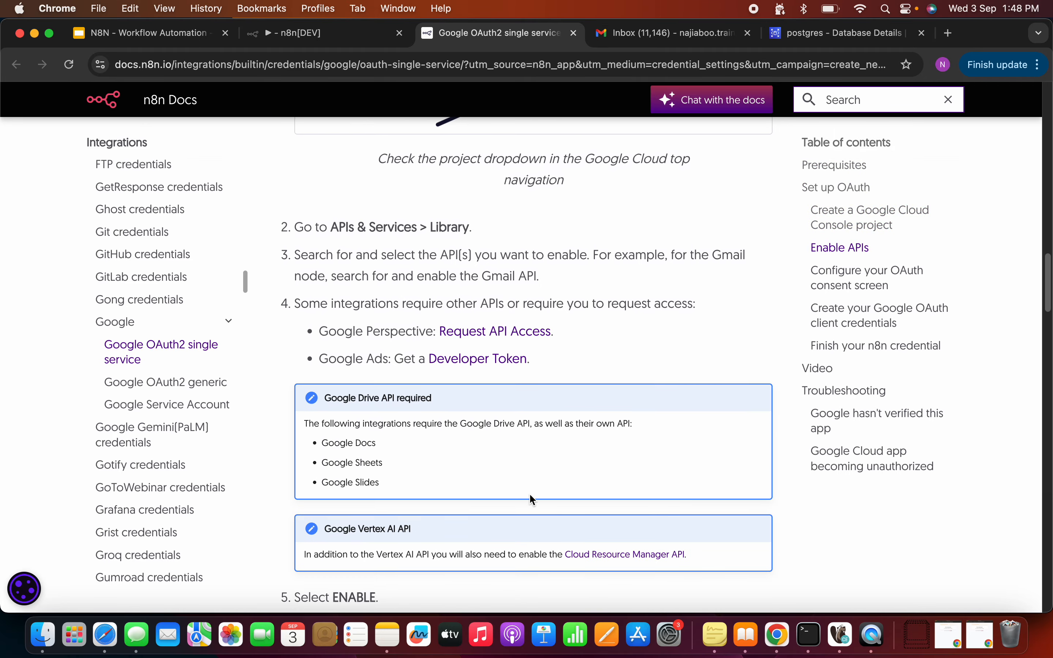
{"action": "scroll", "coordinate": [532, 499], "scroll_direction": "up", "scroll_amount": 20}
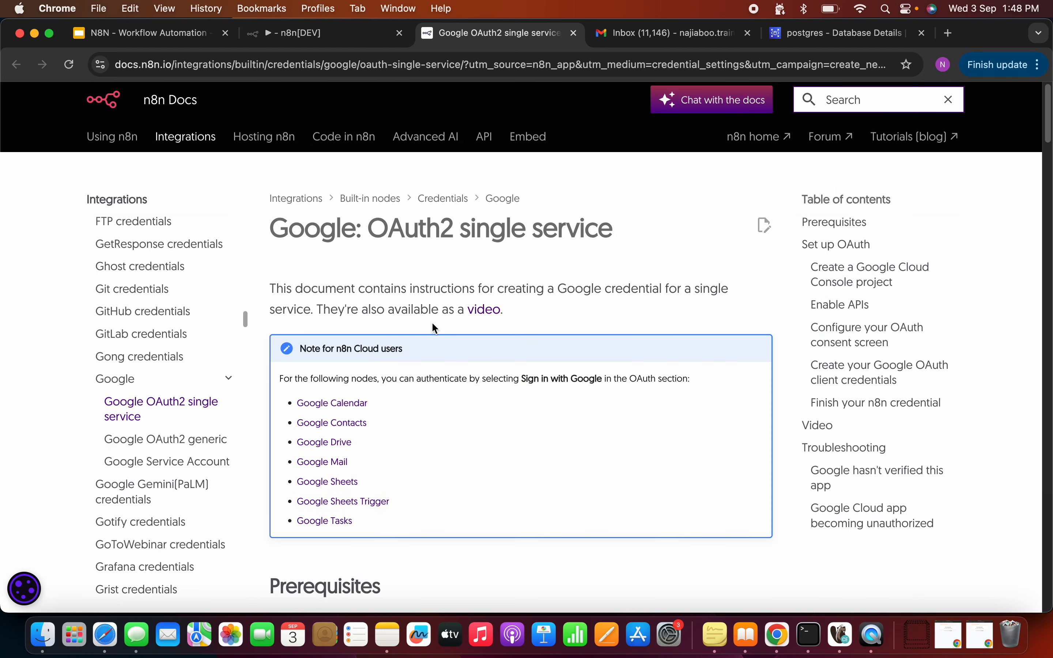
Step: Compare the docs with the n8n credential form, then open the Google Cloud website
{"action": "left_click", "coordinate": [341, 39]}
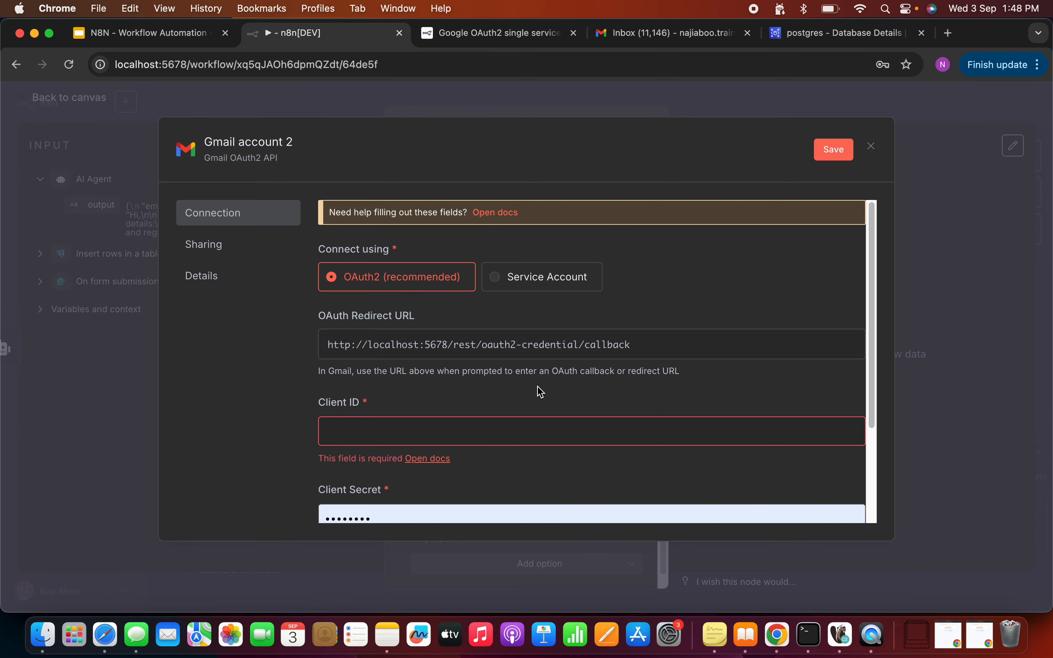
{"action": "scroll", "coordinate": [539, 392], "scroll_direction": "down", "scroll_amount": 3}
{"action": "left_click", "coordinate": [496, 44]}
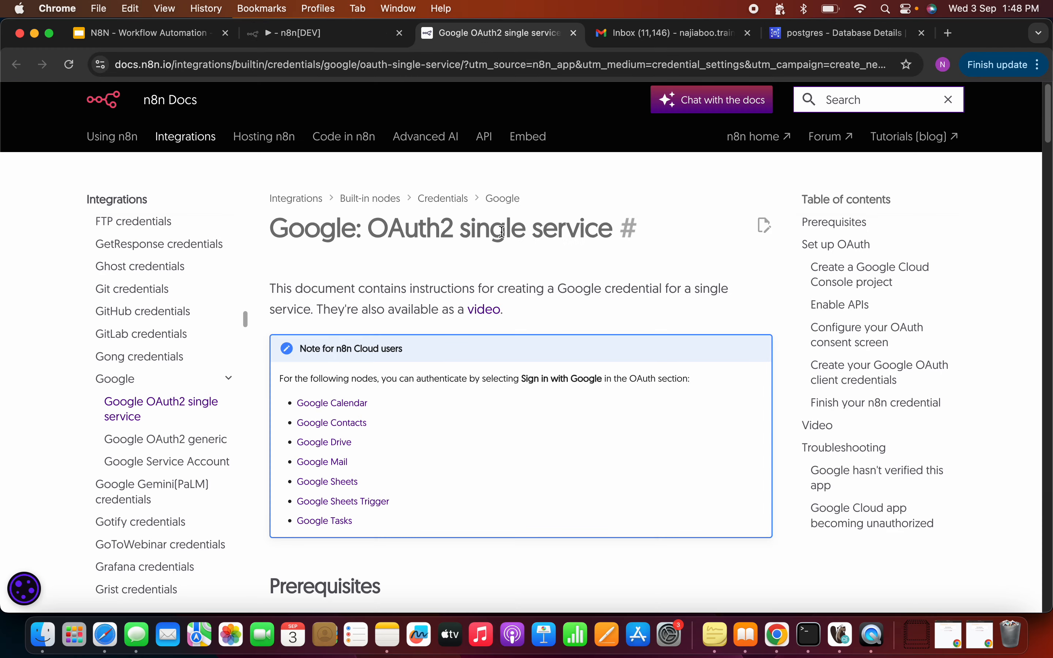
{"action": "scroll", "coordinate": [502, 235], "scroll_direction": "down", "scroll_amount": 5}
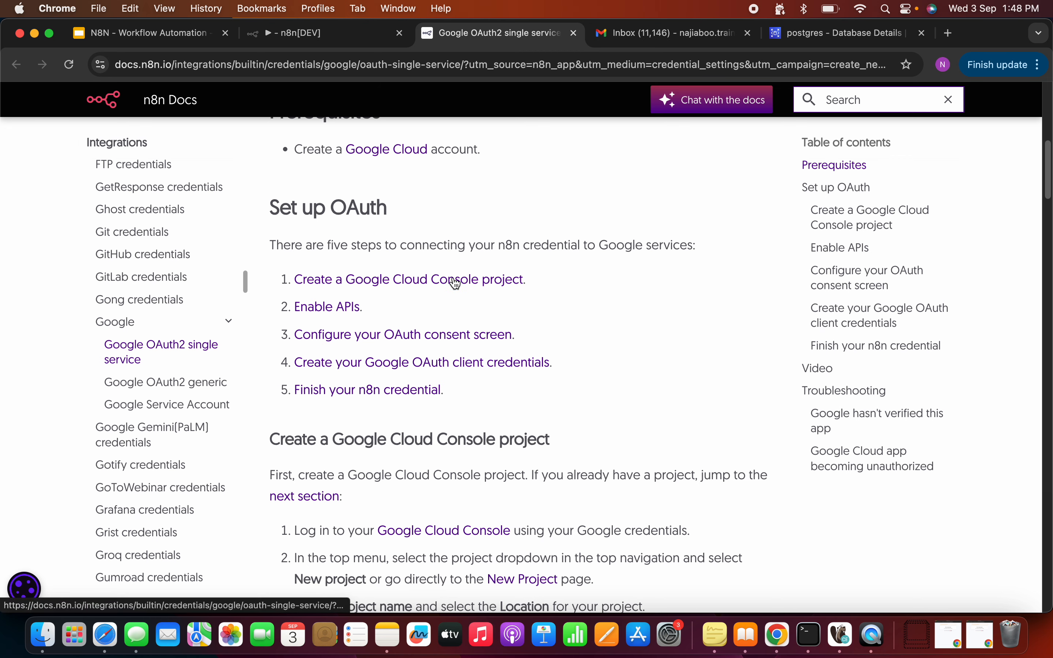
{"action": "left_click", "coordinate": [385, 151]}
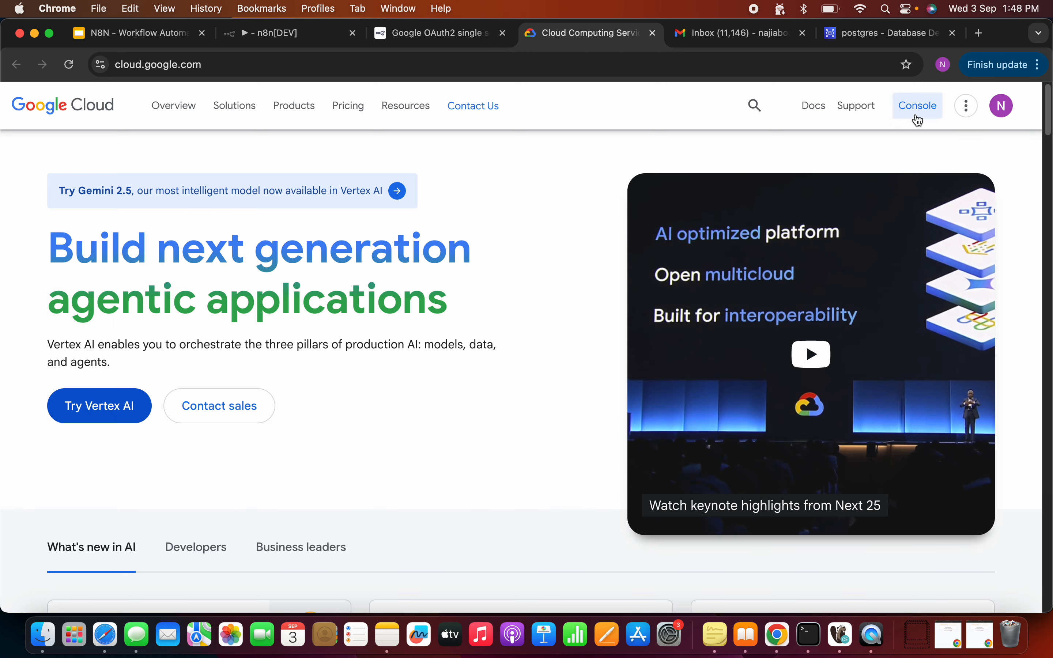
Step: In Google Cloud Console, create project 'n8ntestproject' (underscore removed) and select it as current
{"action": "left_click", "coordinate": [917, 118]}
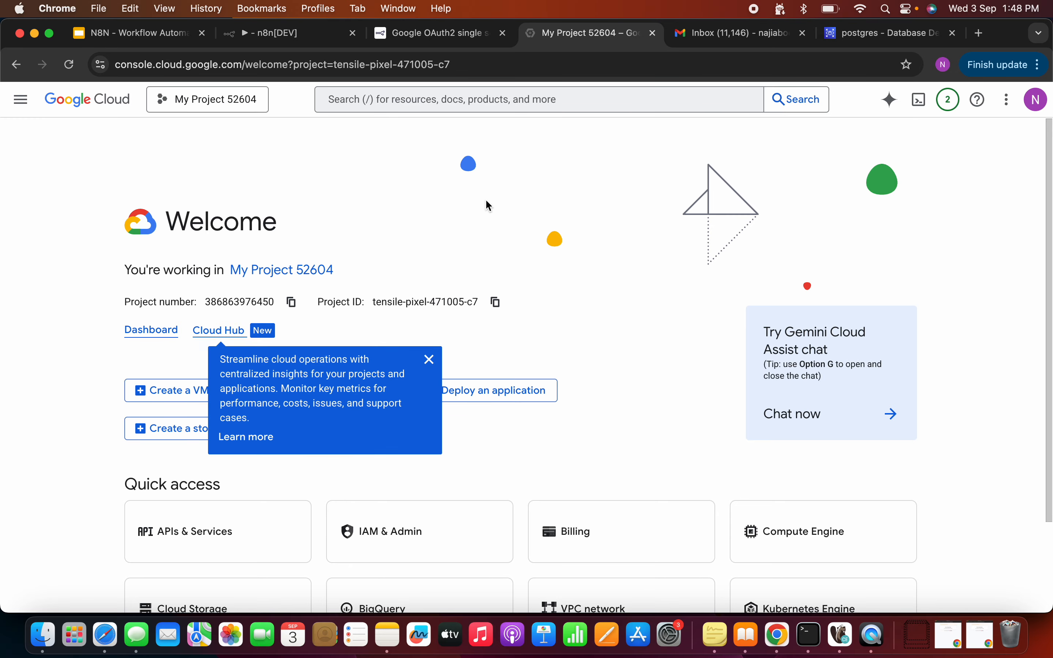
{"action": "left_click", "coordinate": [176, 99]}
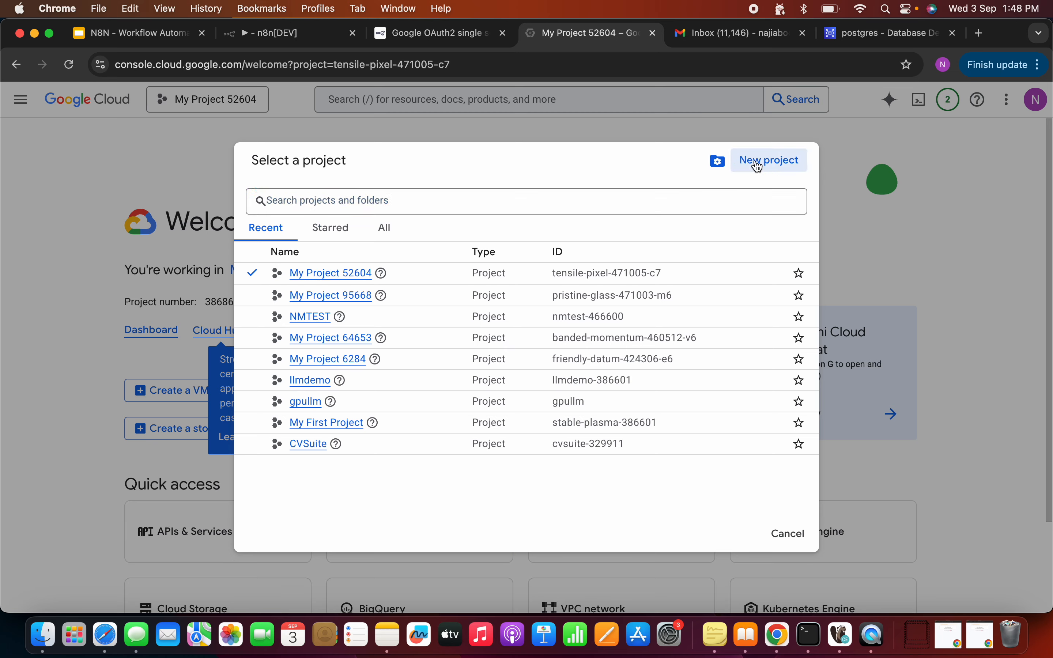
{"action": "left_click", "coordinate": [756, 161]}
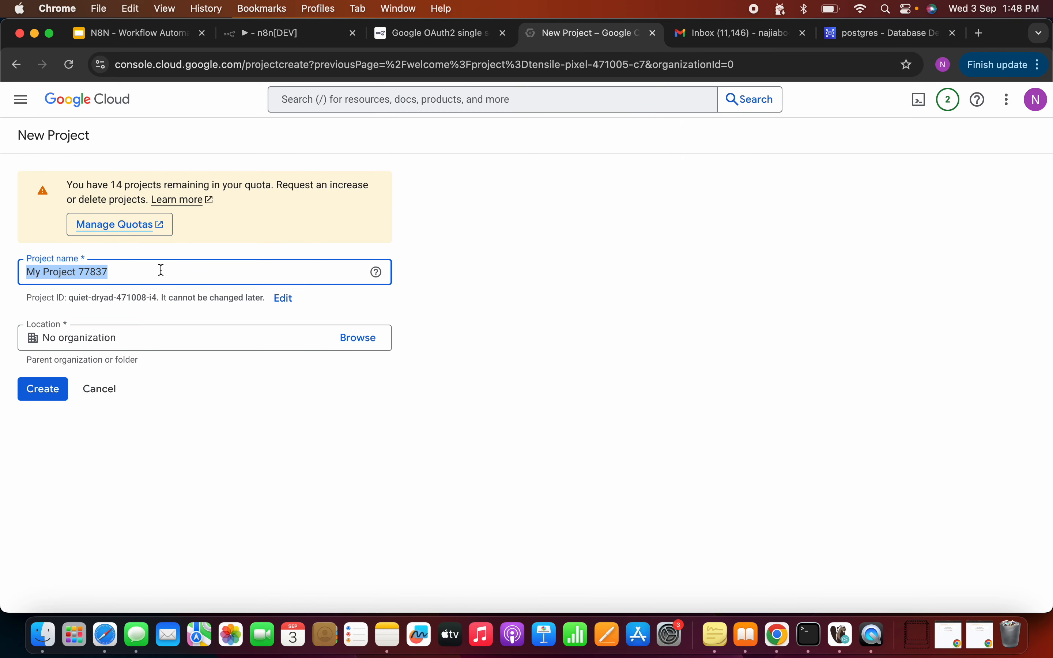
{"action": "triple_click", "coordinate": [151, 268]}
{"action": "type", "text": "n8n"}
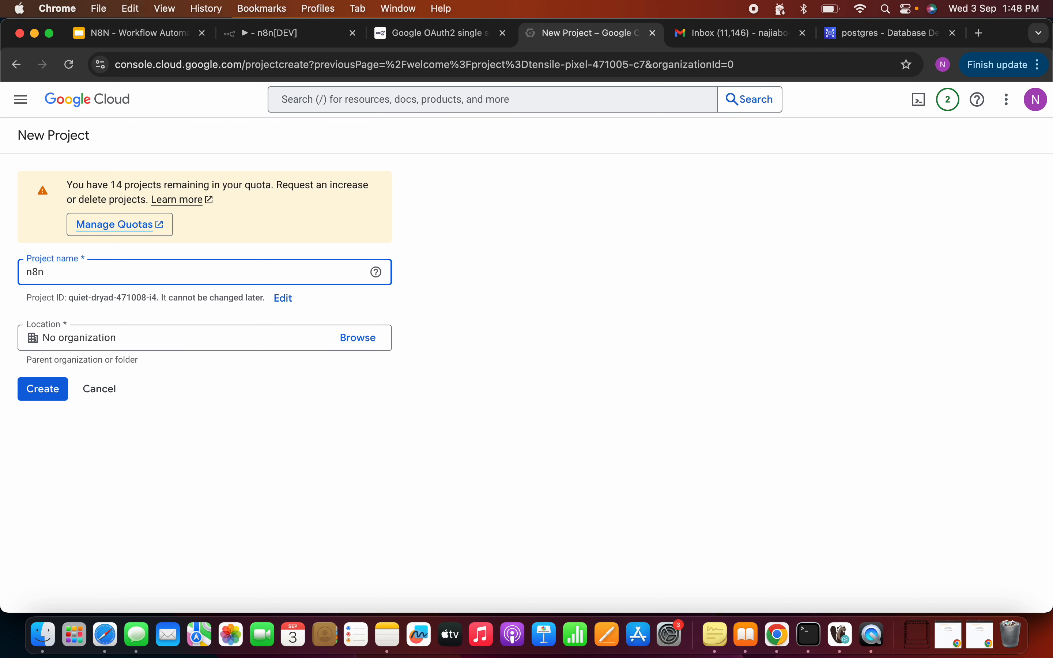
{"action": "type", "text": "_testproject"}
{"action": "left_click", "coordinate": [48, 386]}
{"action": "left_click", "coordinate": [48, 272]}
{"action": "key", "text": "BackSpace"}
{"action": "left_click", "coordinate": [46, 386]}
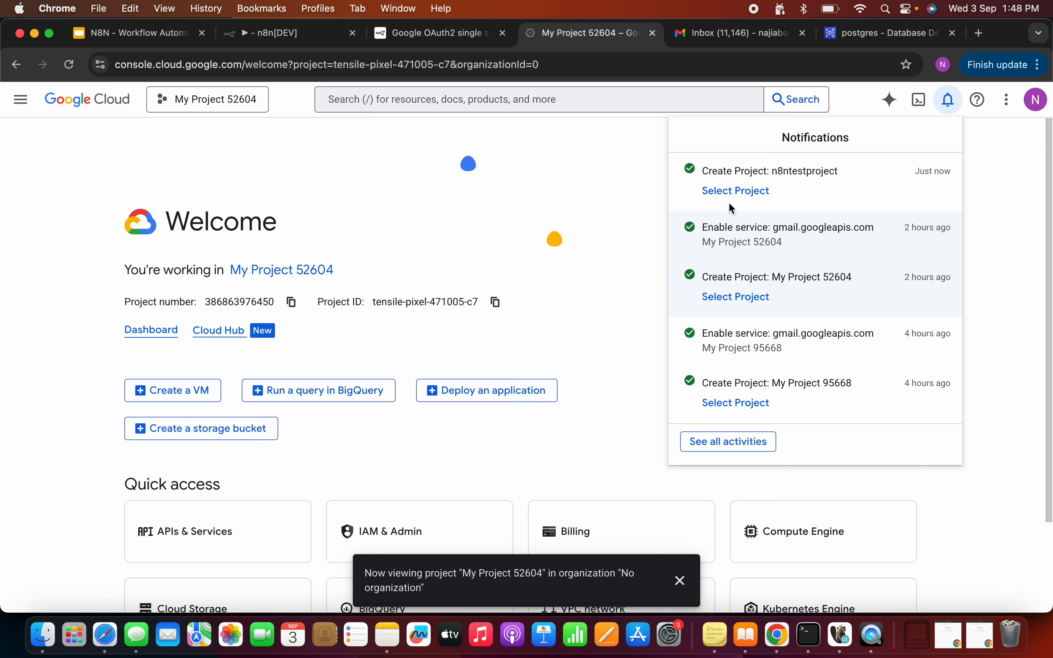
{"action": "left_click", "coordinate": [749, 188]}
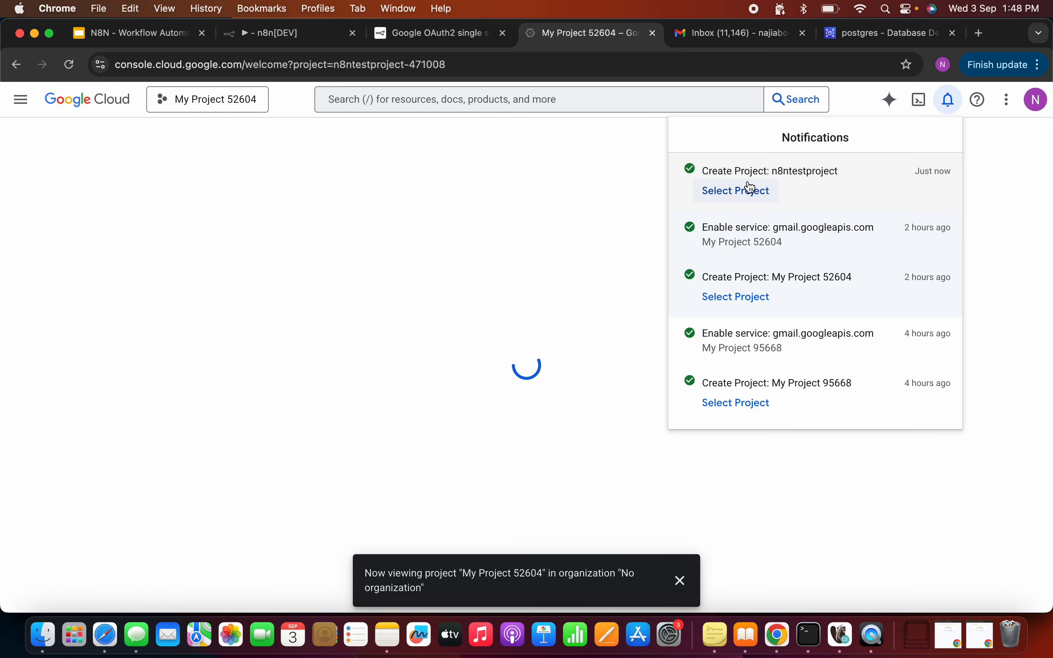
{"action": "left_click", "coordinate": [367, 197]}
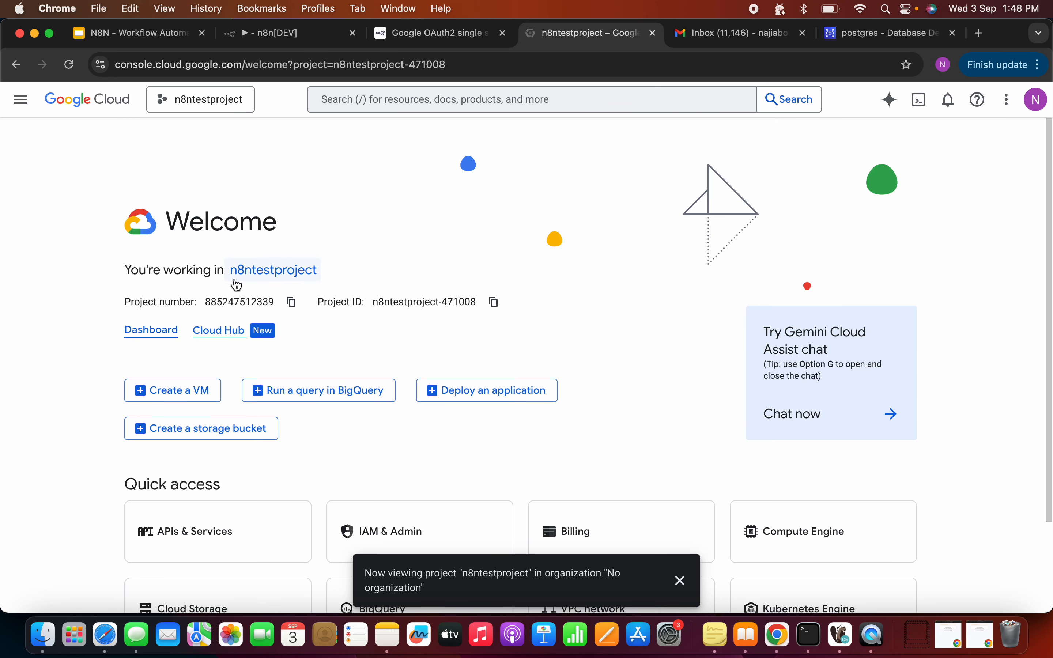
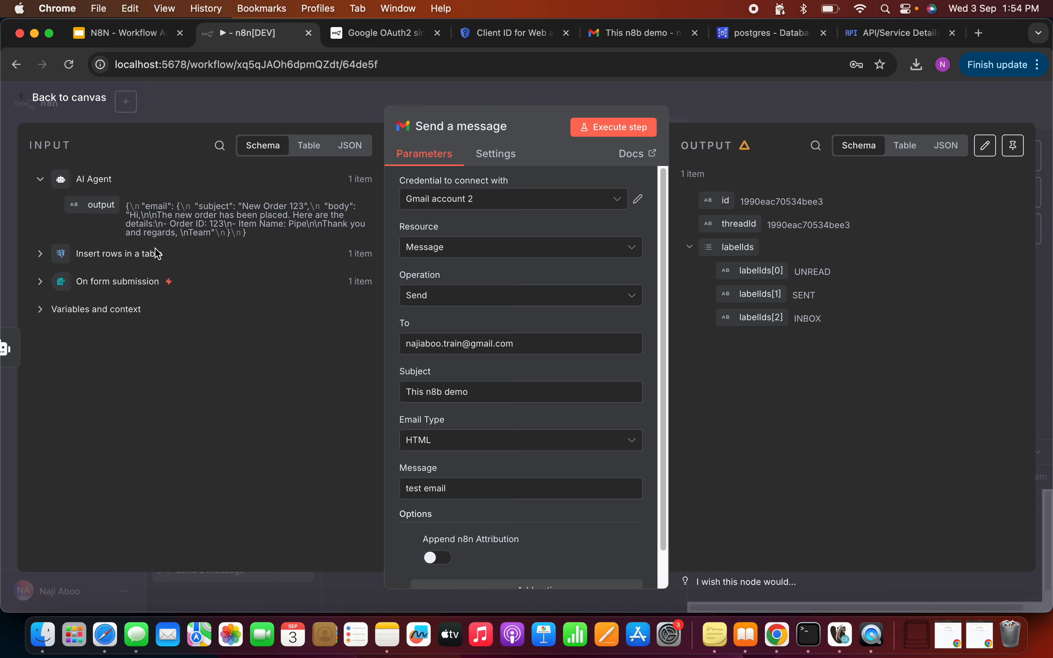
Step: Switch on Require Specific Output Format in the AI Agent node's settings
{"action": "left_click", "coordinate": [83, 100]}
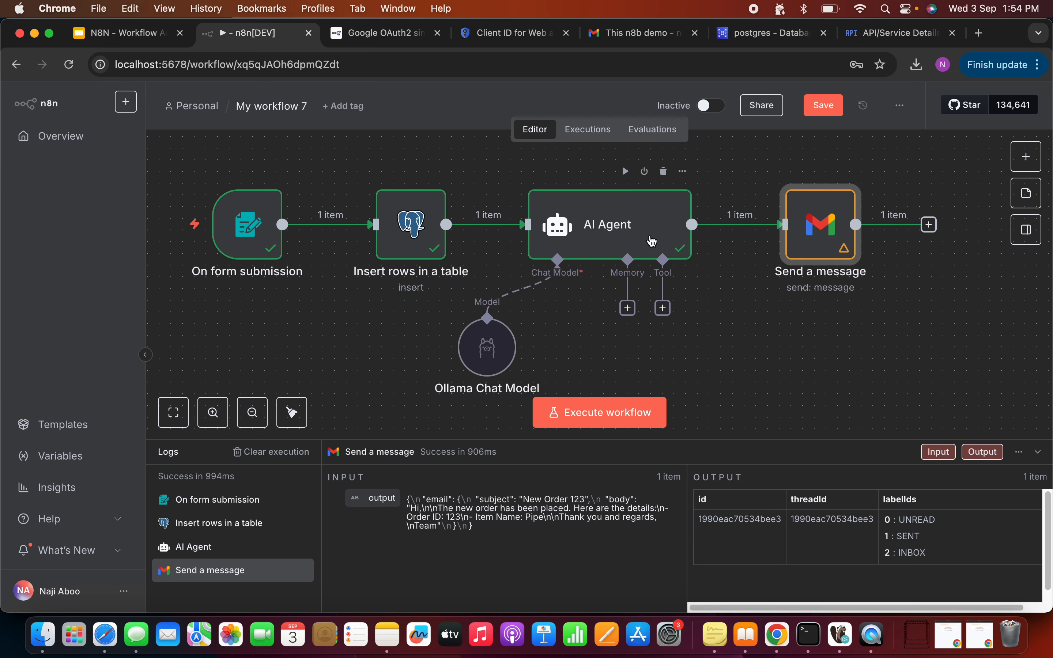
{"action": "double_click", "coordinate": [652, 241]}
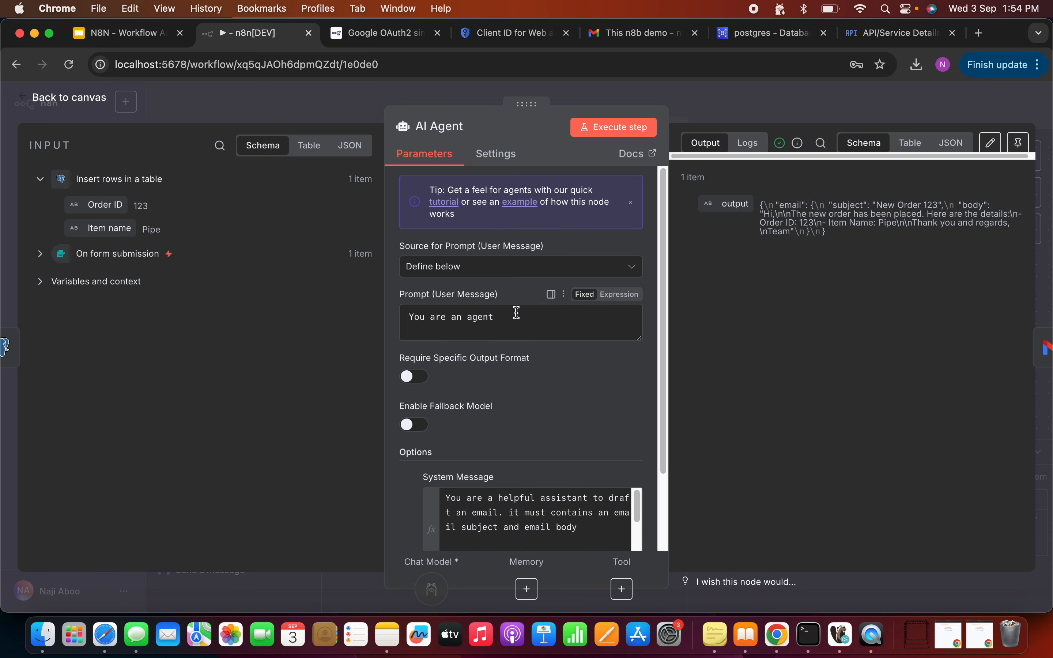
{"action": "left_click", "coordinate": [414, 377]}
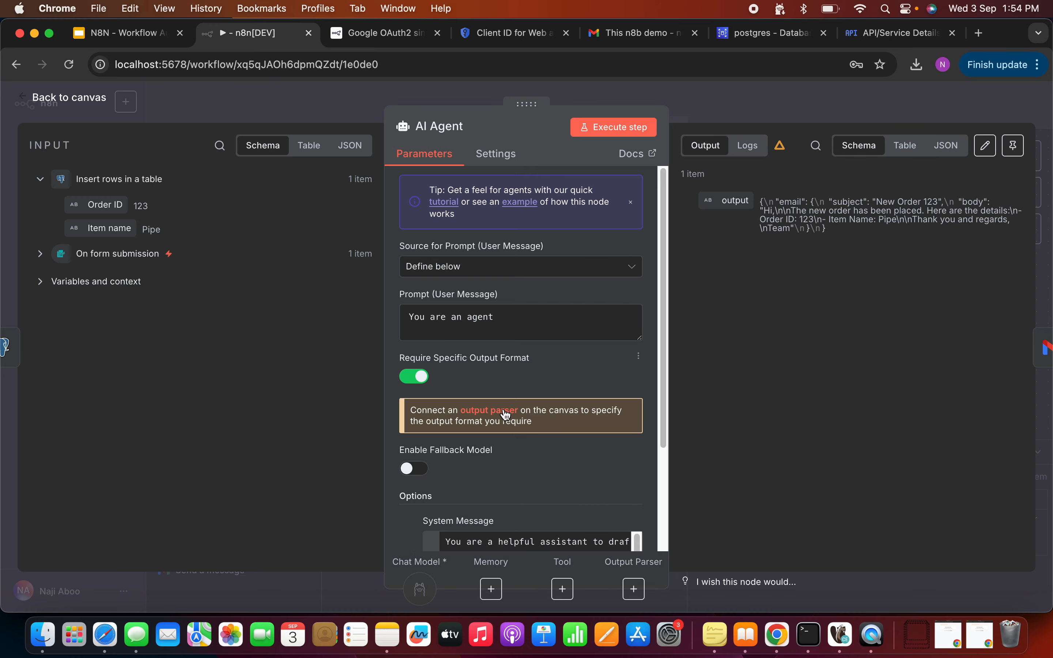
{"action": "key", "text": "Escape"}
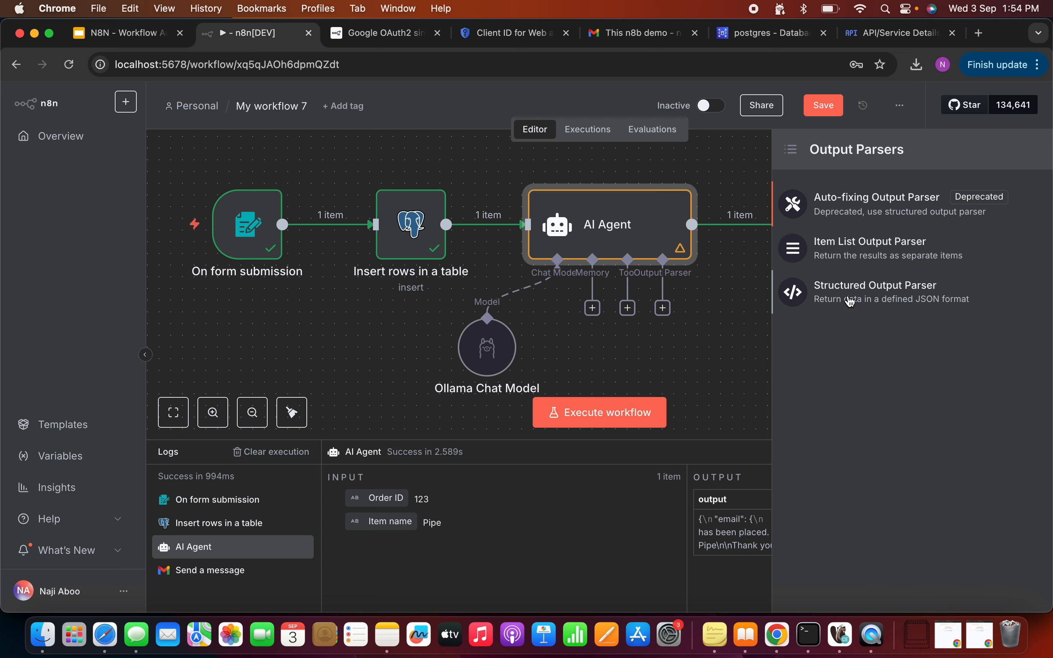
Step: Add a Structured Output Parser whose JSON example holds only "email_body" and "email_subject" keys
{"action": "left_click", "coordinate": [849, 300]}
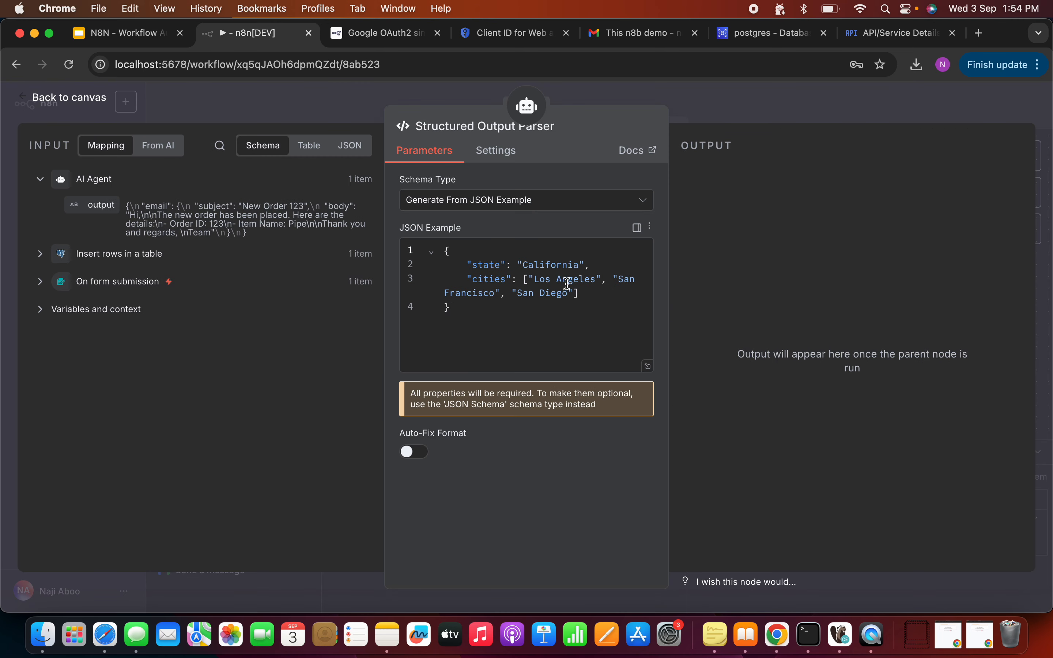
{"action": "left_click_drag", "start_coordinate": [464, 264], "coordinate": [588, 294]}
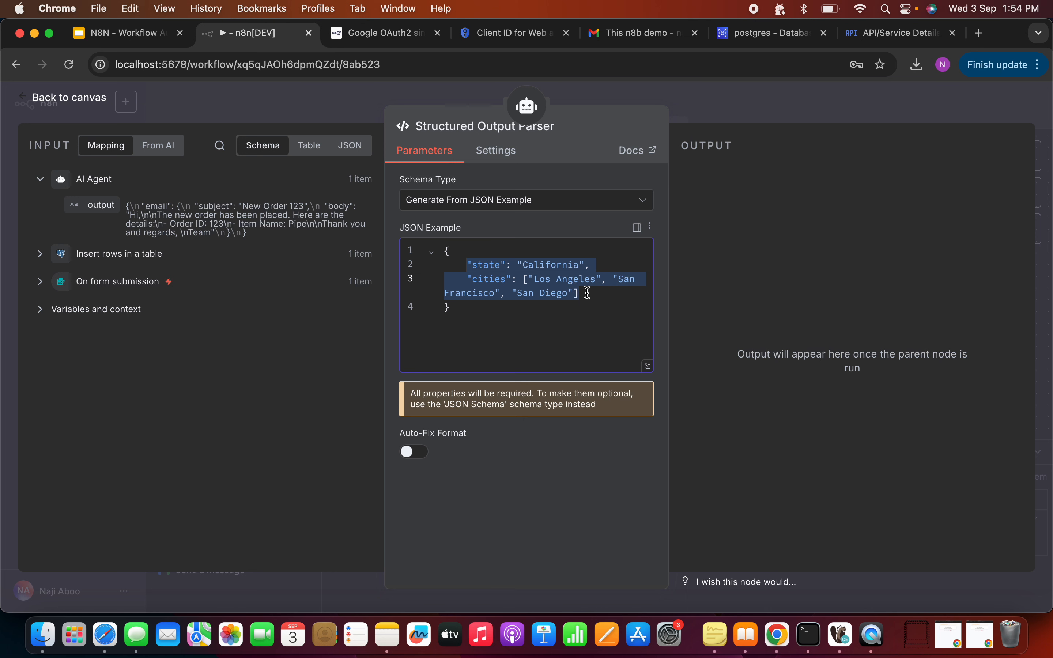
{"action": "key", "text": "BackSpace"}
{"action": "type", "text": "\""}
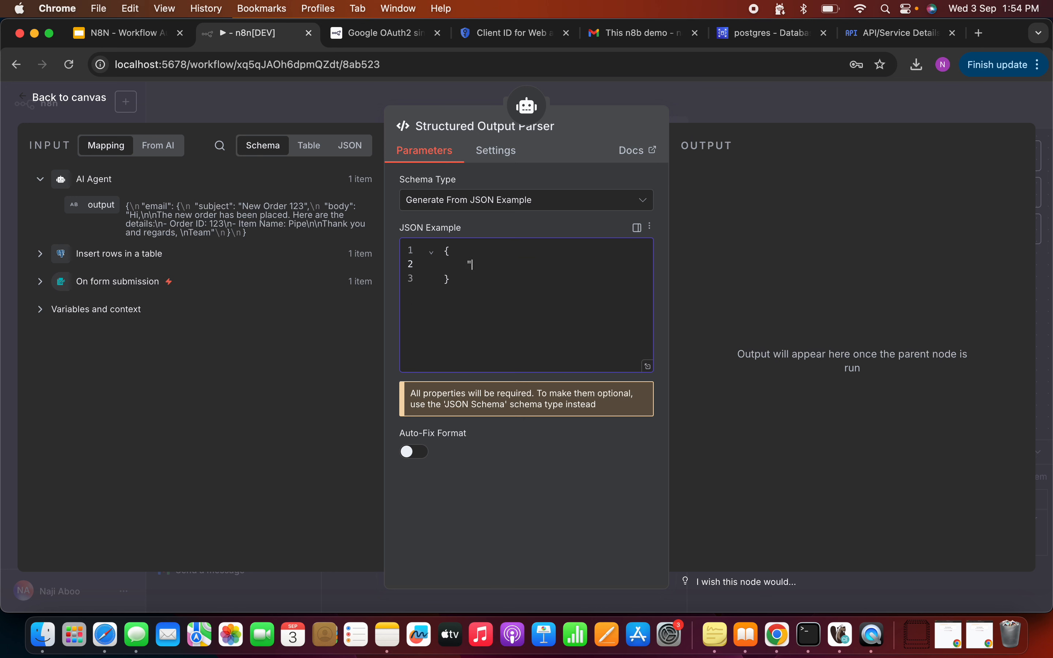
{"action": "type", "text": "email_body\" : \"Email Body\","}
{"action": "key", "text": "Return"}
{"action": "type", "text": "\"email_su"}
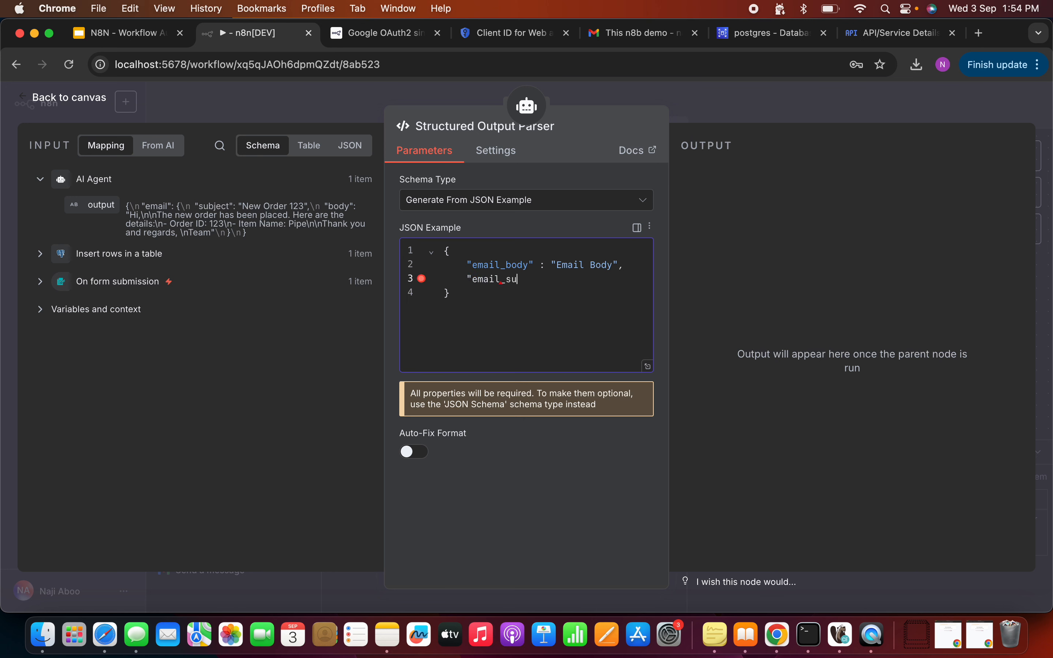
{"action": "type", "text": "bject\" : \"Email Subject\""}
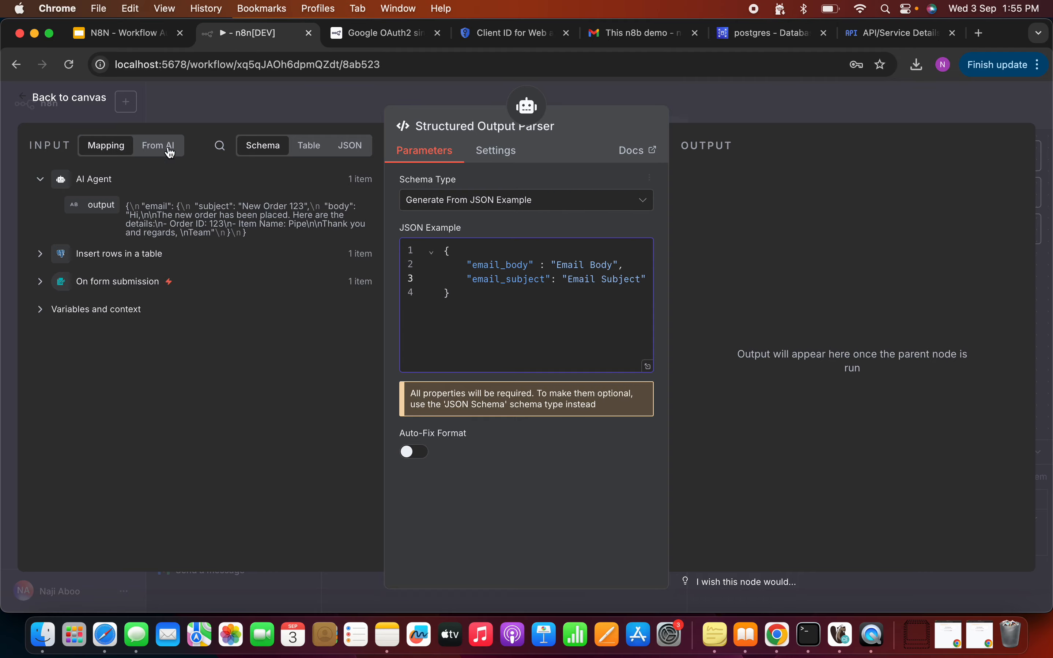
{"action": "left_click", "coordinate": [96, 99]}
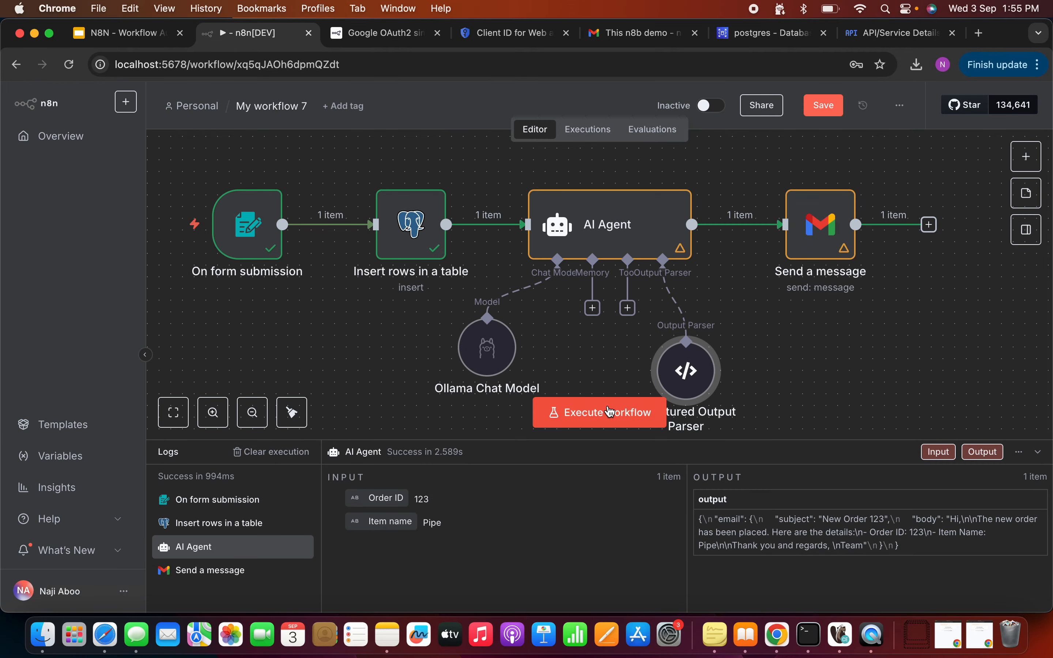
Step: Execute the workflow and submit the test order form with Order Id 34 and item 'test'
{"action": "left_click", "coordinate": [600, 412]}
{"action": "left_click", "coordinate": [475, 258]}
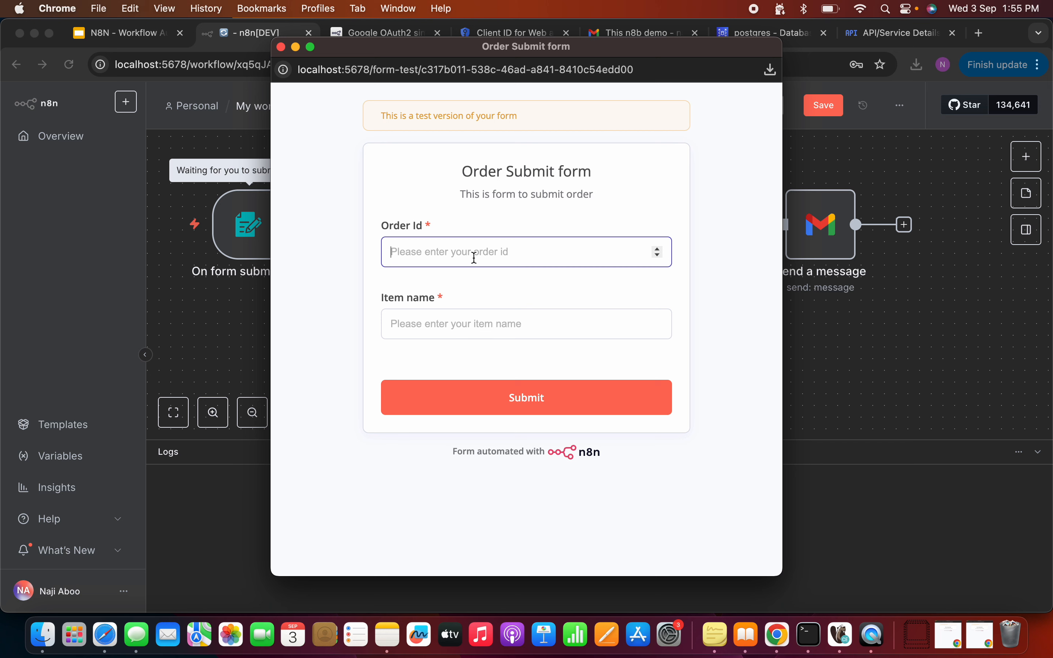
{"action": "type", "text": "34"}
{"action": "left_click", "coordinate": [474, 330]}
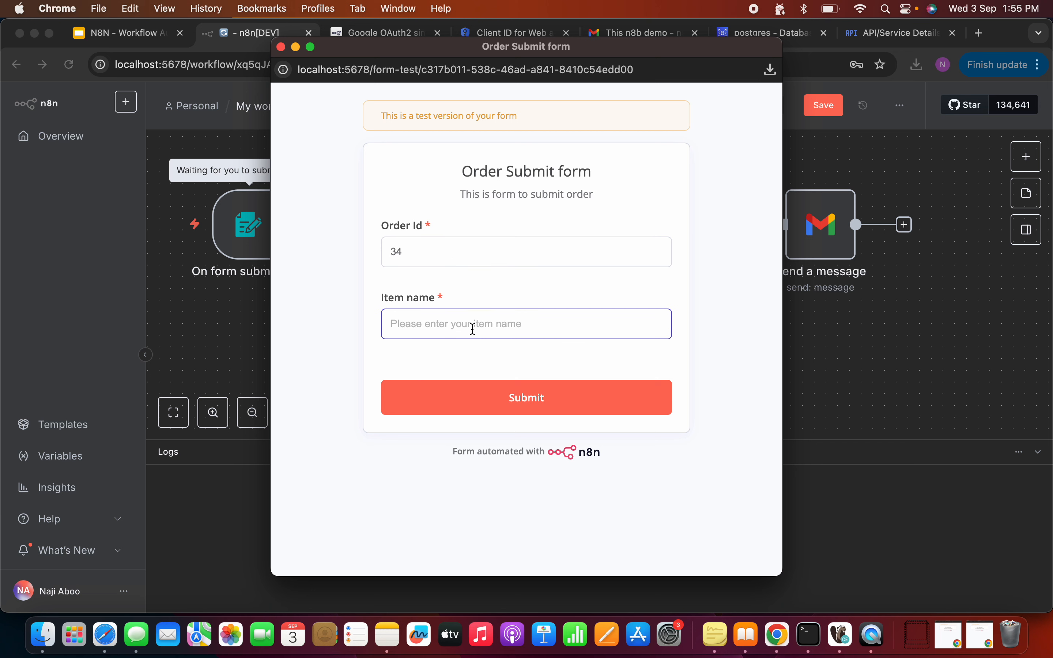
{"action": "type", "text": "B"}
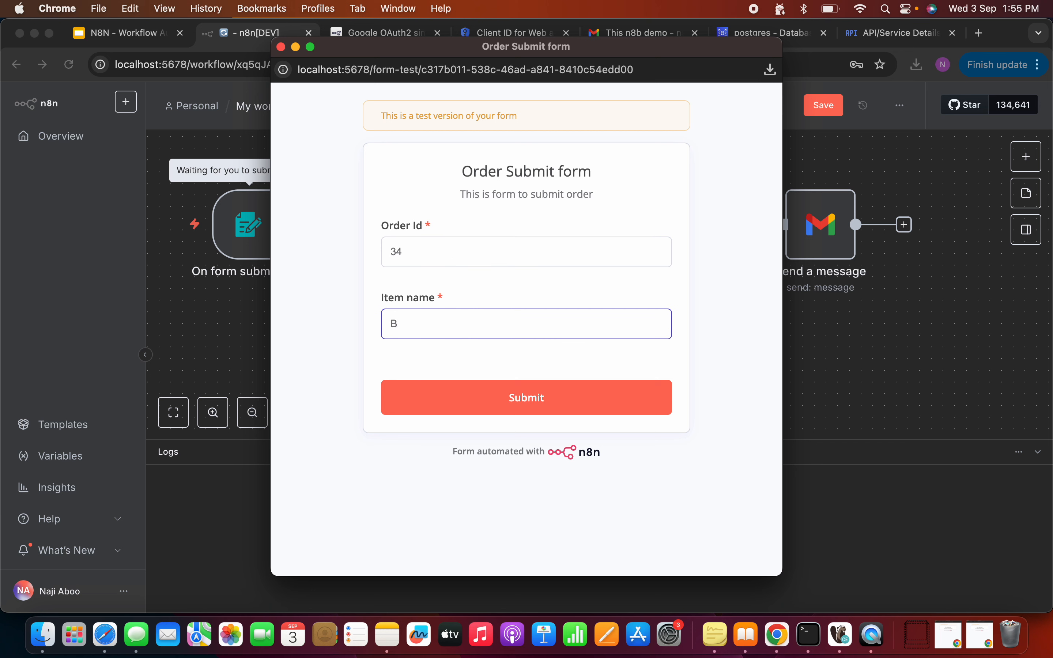
{"action": "key", "text": "BackSpace"}
{"action": "type", "text": "test"}
{"action": "left_click", "coordinate": [531, 400]}
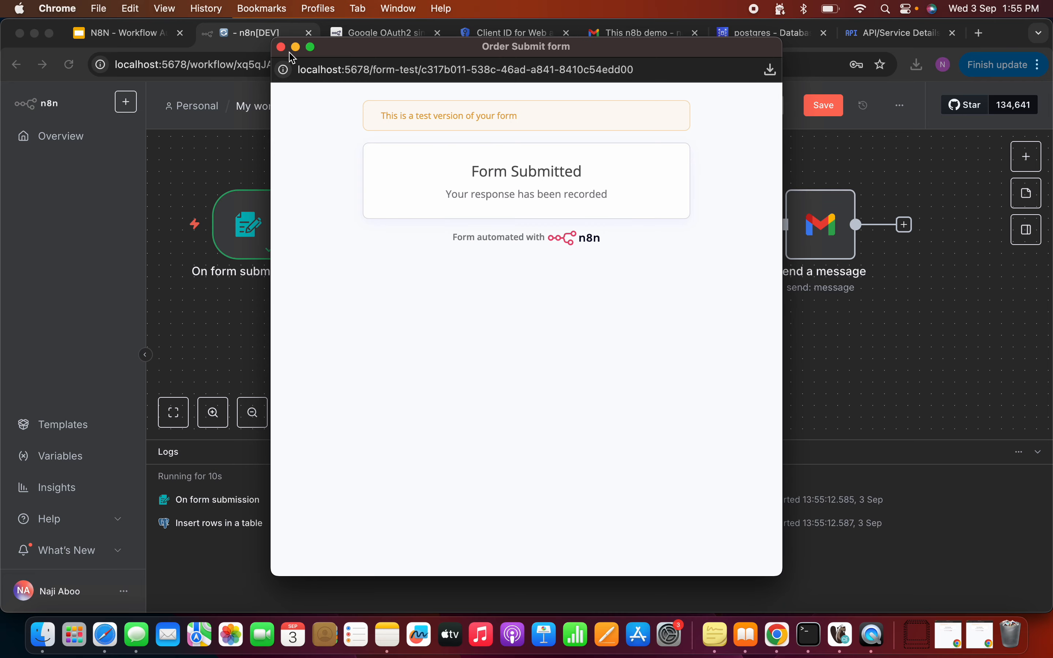
{"action": "left_click", "coordinate": [281, 46]}
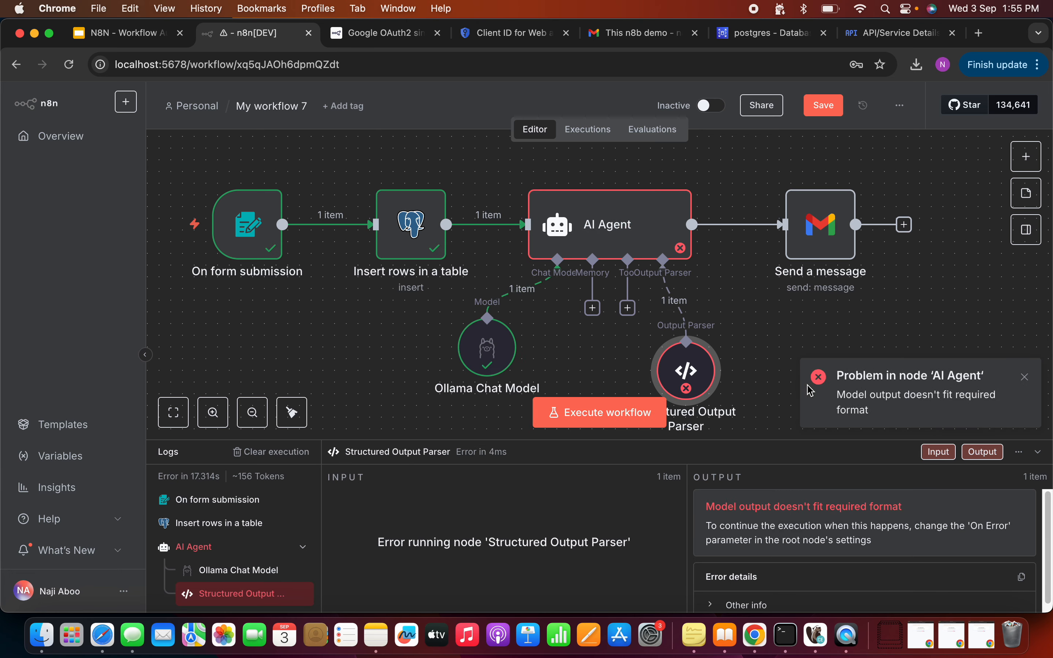
Step: Inspect the Structured Output Parser, Ollama Chat Model and AI Agent settings after the failed run
{"action": "double_click", "coordinate": [697, 380]}
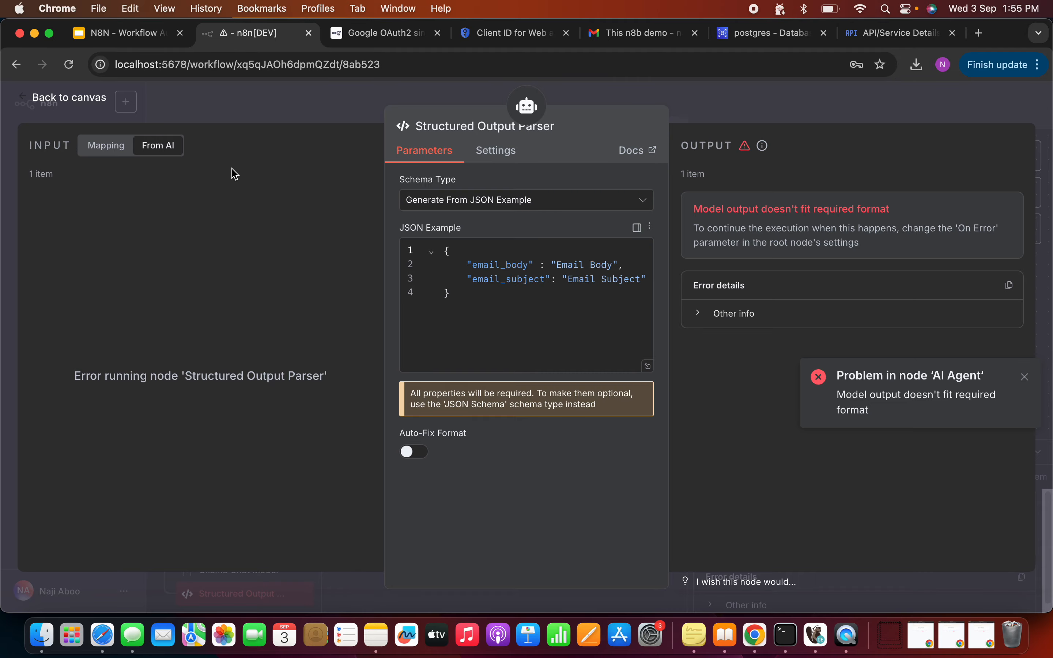
{"action": "left_click", "coordinate": [85, 99]}
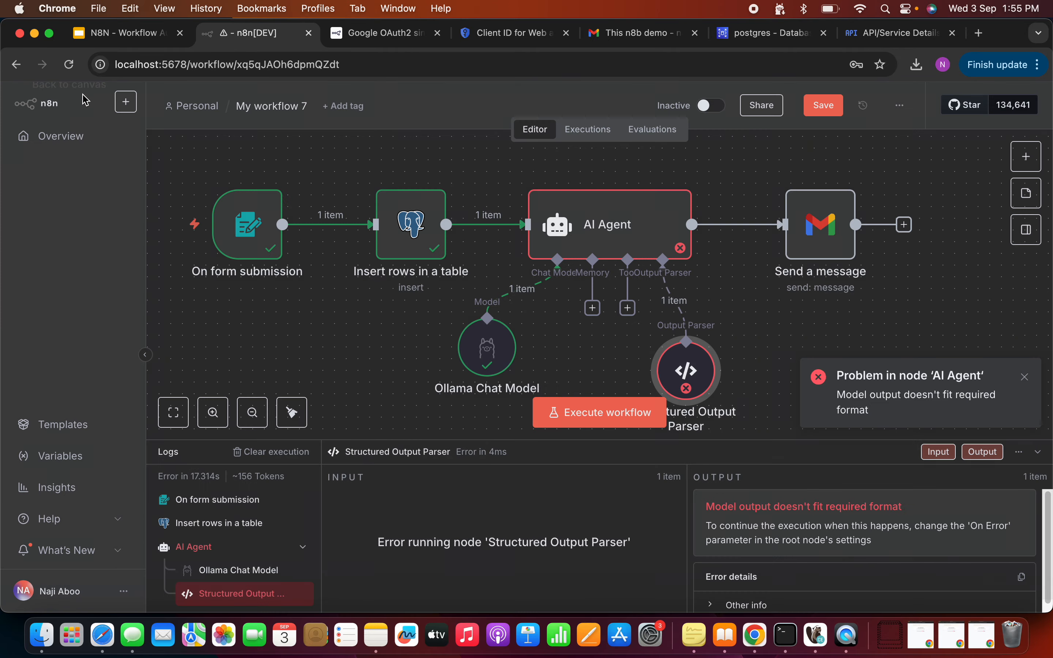
{"action": "double_click", "coordinate": [499, 343]}
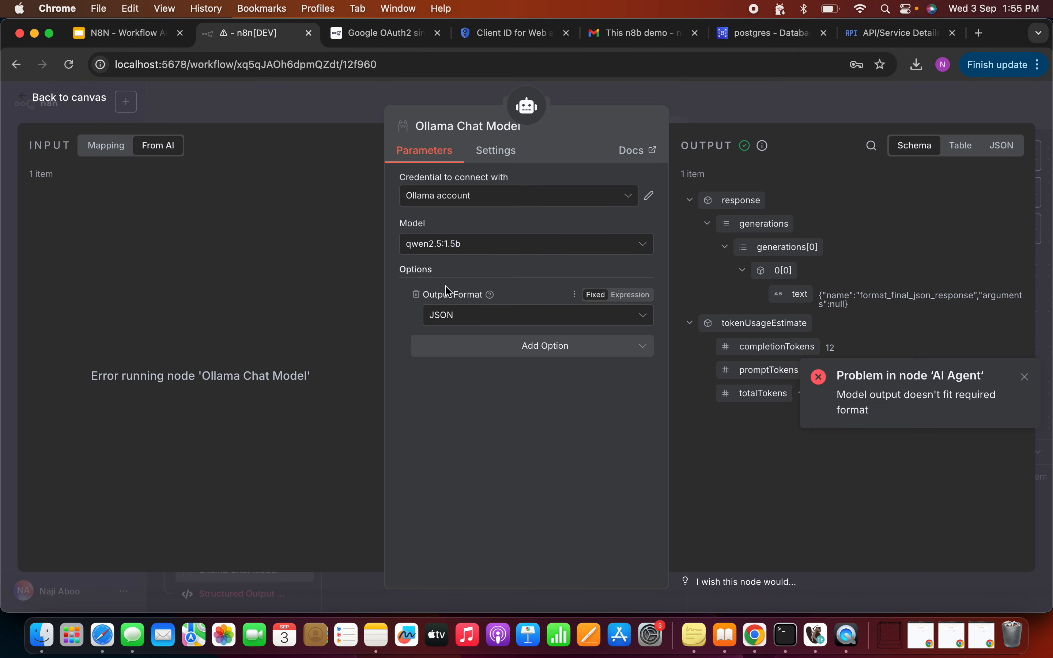
{"action": "left_click", "coordinate": [90, 105]}
{"action": "double_click", "coordinate": [522, 252]}
{"action": "scroll", "coordinate": [478, 400], "scroll_direction": "down", "scroll_amount": 5}
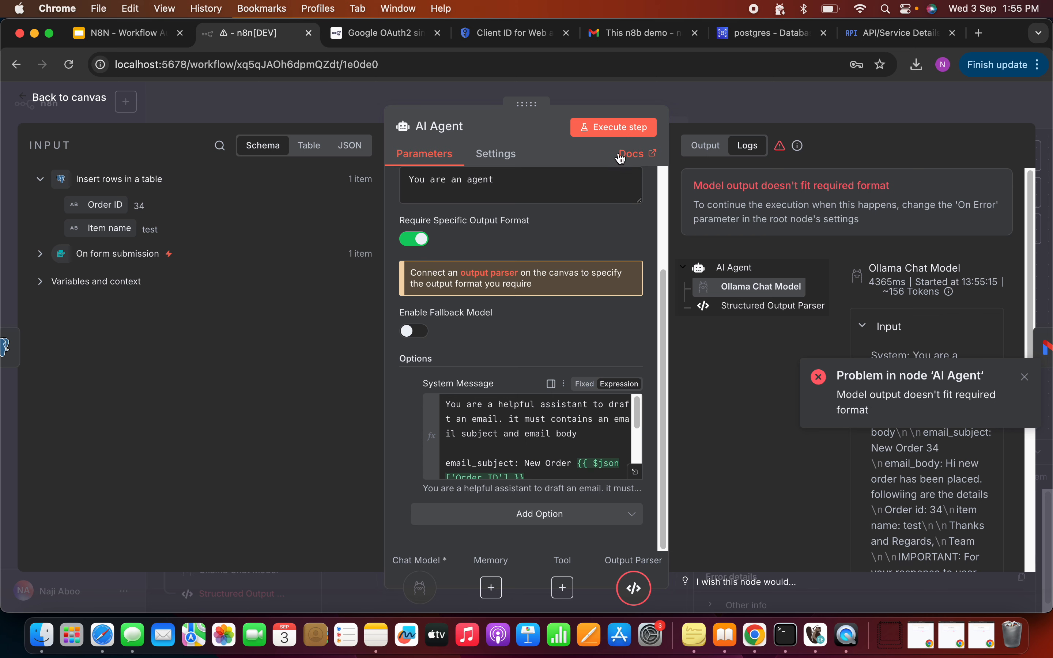
{"action": "left_click", "coordinate": [612, 43]}
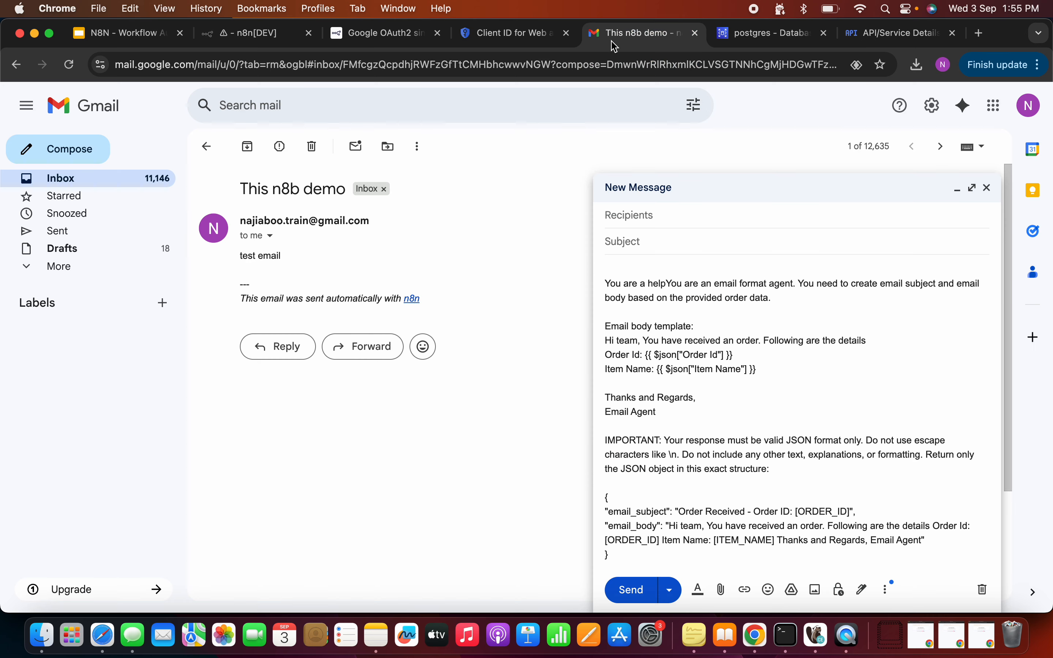
Step: Copy the whole drafted agent prompt from the Gmail message body
{"action": "left_click", "coordinate": [623, 274]}
{"action": "left_click_drag", "start_coordinate": [604, 283], "coordinate": [610, 555]}
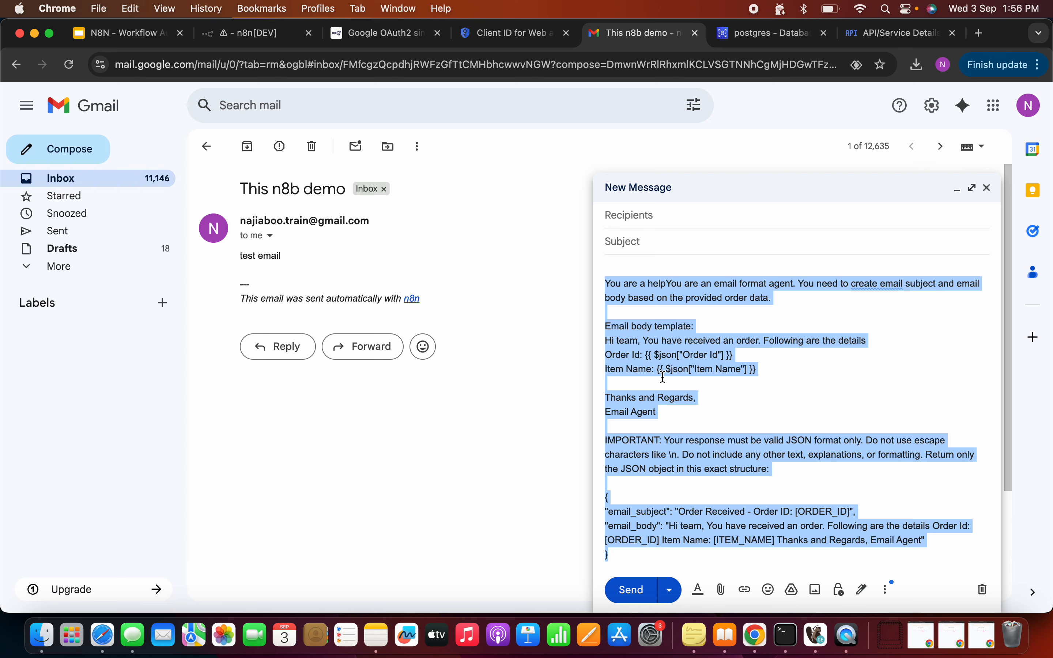
{"action": "right_click", "coordinate": [647, 343]}
{"action": "left_click", "coordinate": [650, 353]}
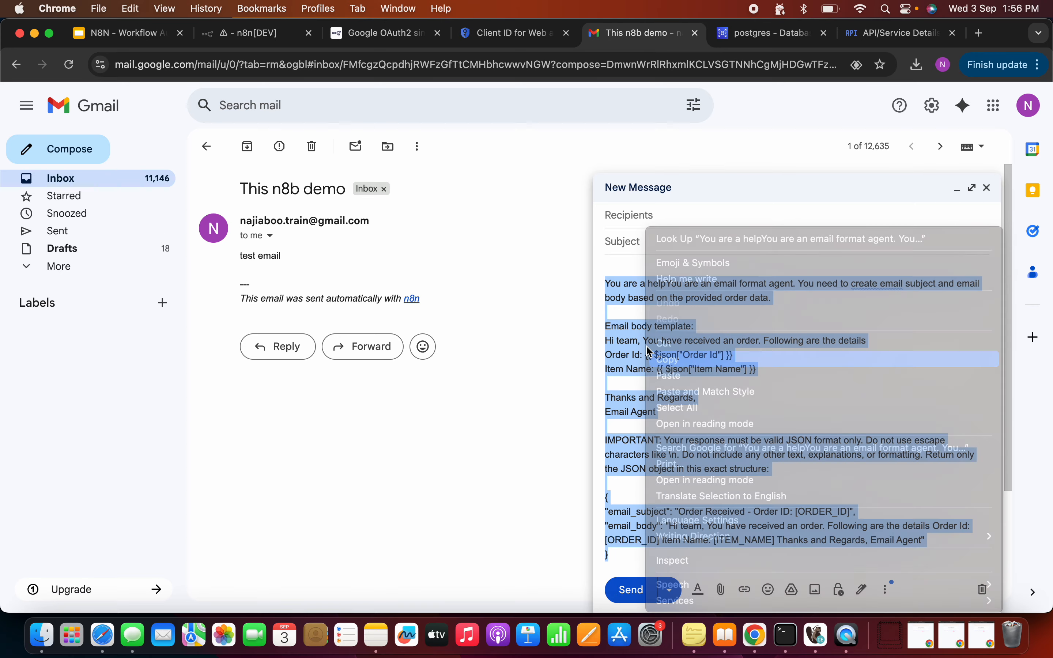
{"action": "left_click", "coordinate": [496, 39]}
Step: Back in n8n, close the AI Agent settings, execute the workflow and enter Order Id 89
{"action": "left_click", "coordinate": [249, 37]}
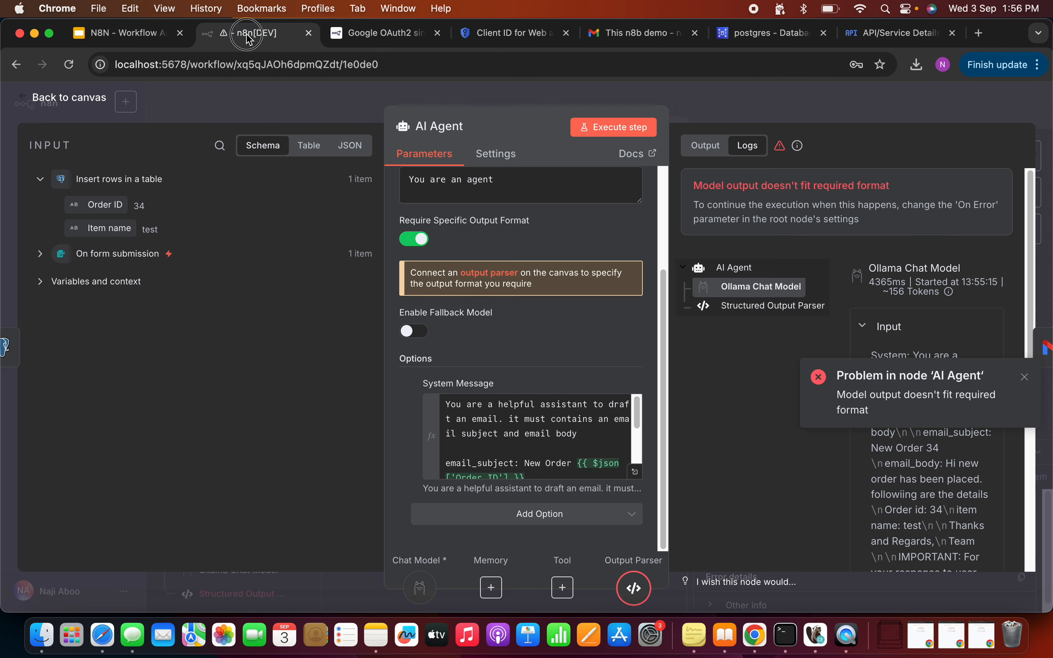
{"action": "left_click", "coordinate": [487, 438]}
{"action": "left_click", "coordinate": [69, 97]}
{"action": "left_click", "coordinate": [600, 412]}
{"action": "left_click", "coordinate": [459, 252]}
{"action": "type", "text": "89"}
{"action": "left_click", "coordinate": [459, 310]}
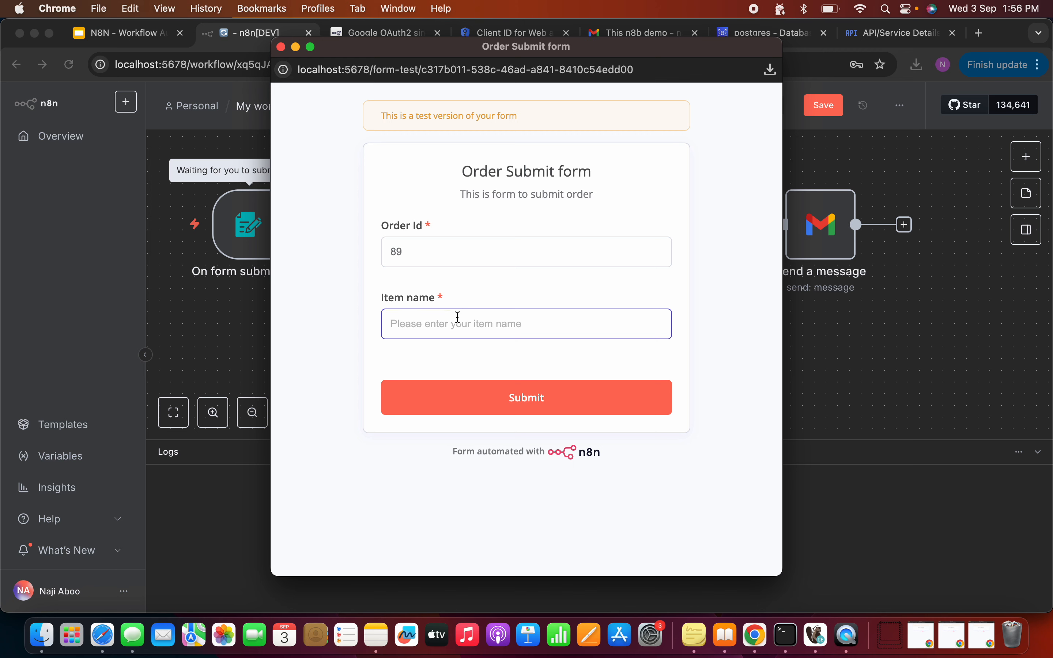
Step: Enter item1 as the item name and submit the order, then minimize the form window
{"action": "type", "text": "item1"}
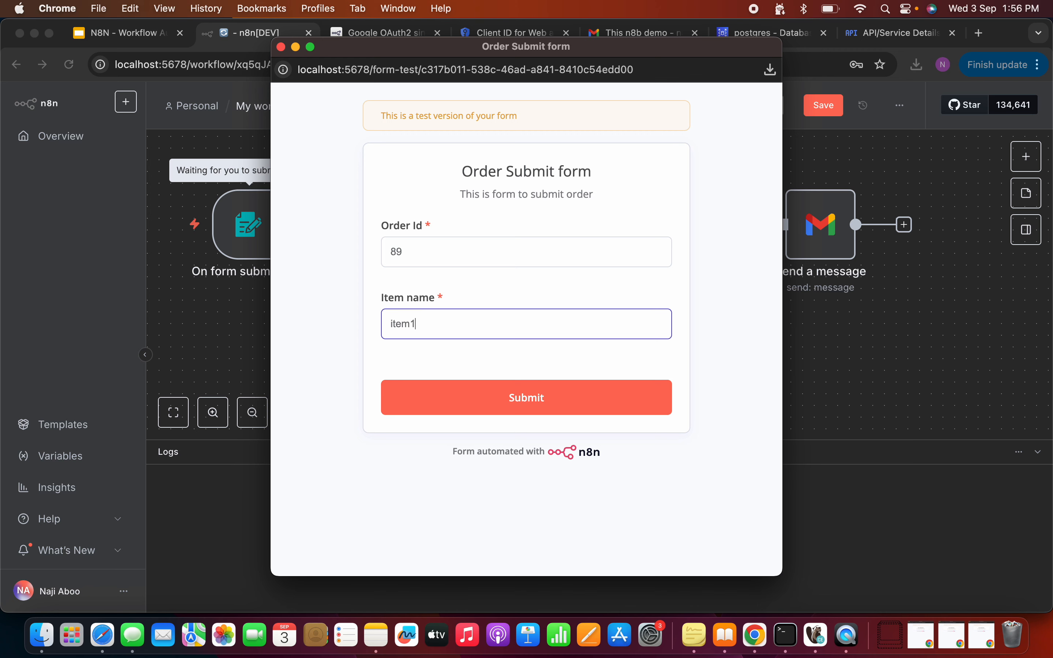
{"action": "left_click", "coordinate": [508, 388]}
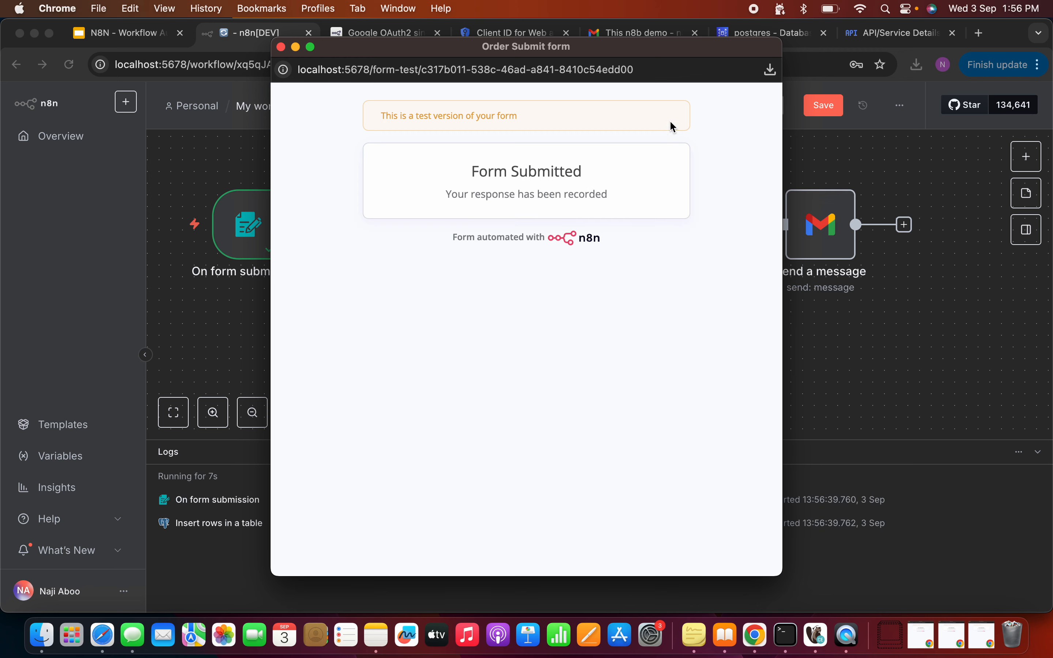
{"action": "left_click", "coordinate": [296, 47]}
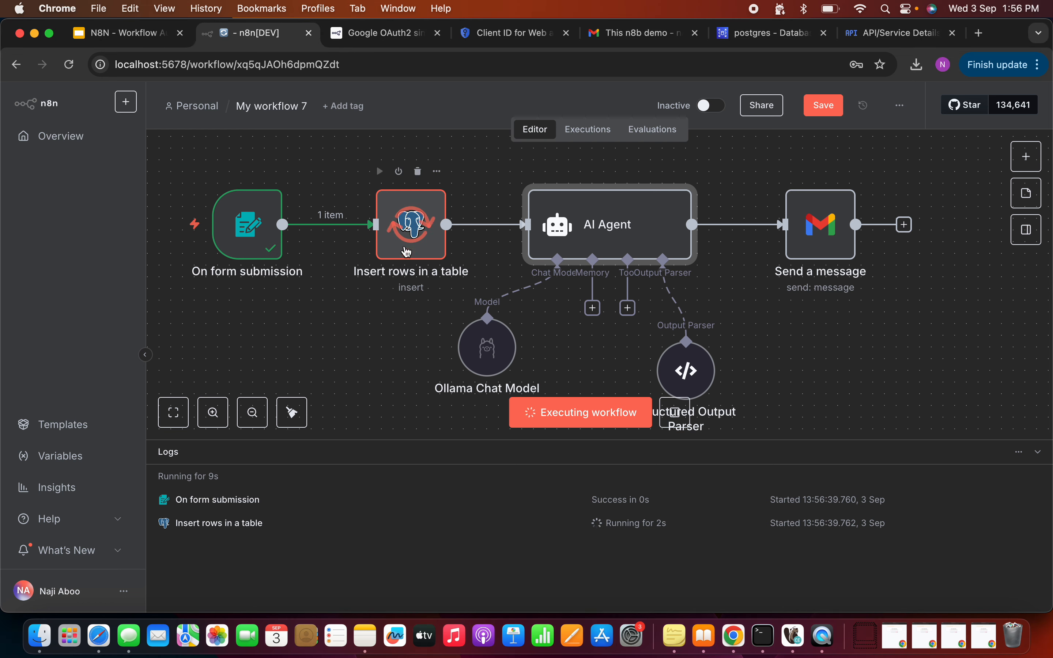